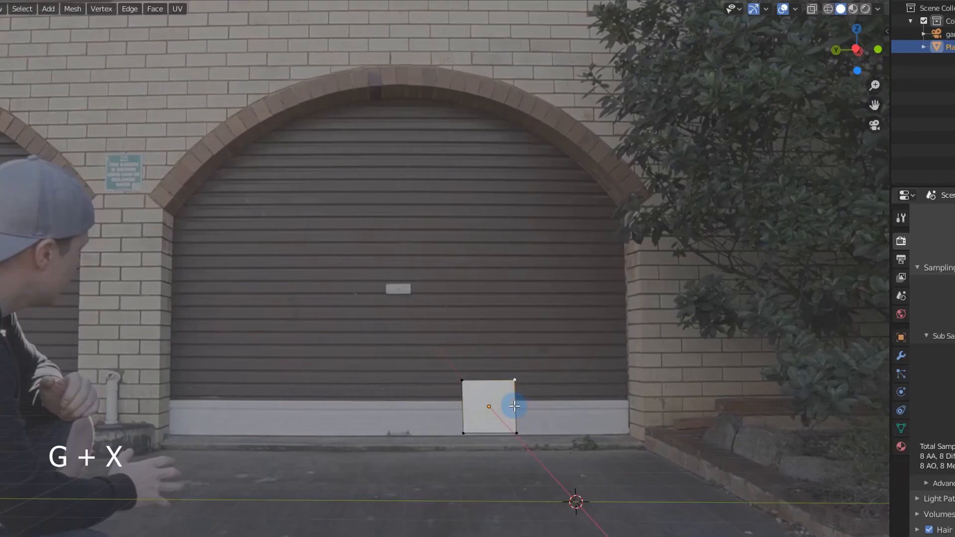
# - Widen the plane along Y by moving its two side edges to the sides of the garage door
pyautogui.press('2')
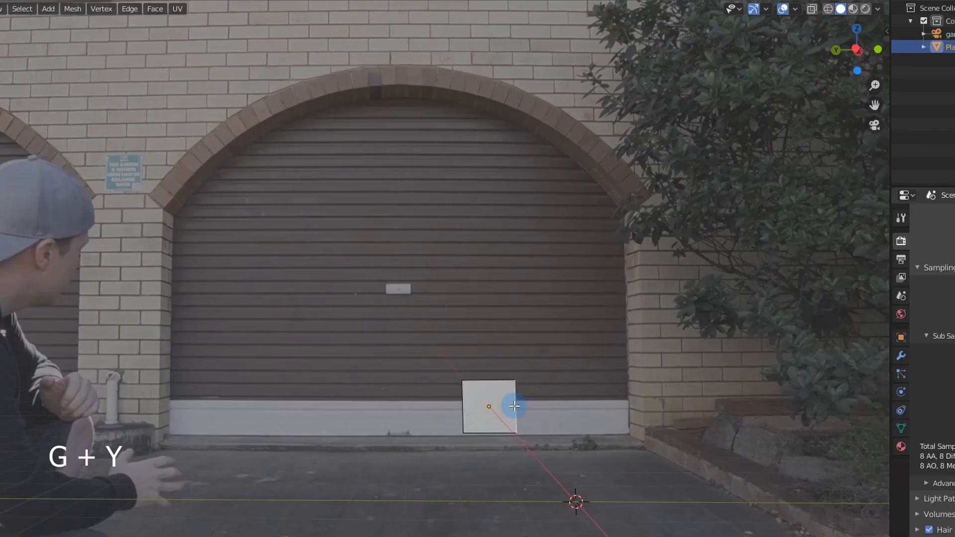
pyautogui.press('g')
pyautogui.press('y')
pyautogui.click(626, 404)
pyautogui.click(462, 405)
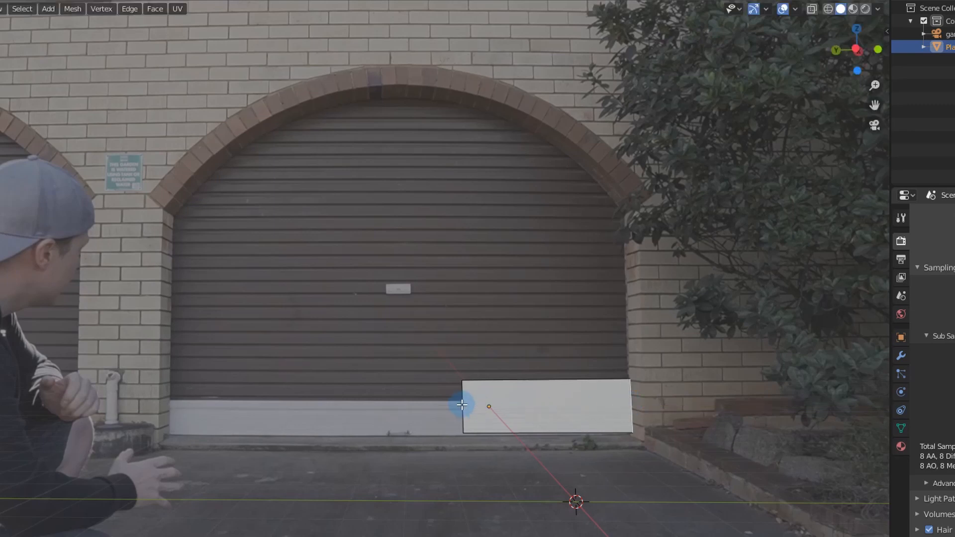
pyautogui.press('g')
pyautogui.press('y')
pyautogui.click(170, 401)
# - Raise the plane's top edge along Z to the base of the garage door's arch
pyautogui.click(420, 379)
pyautogui.press('g')
pyautogui.press('z')
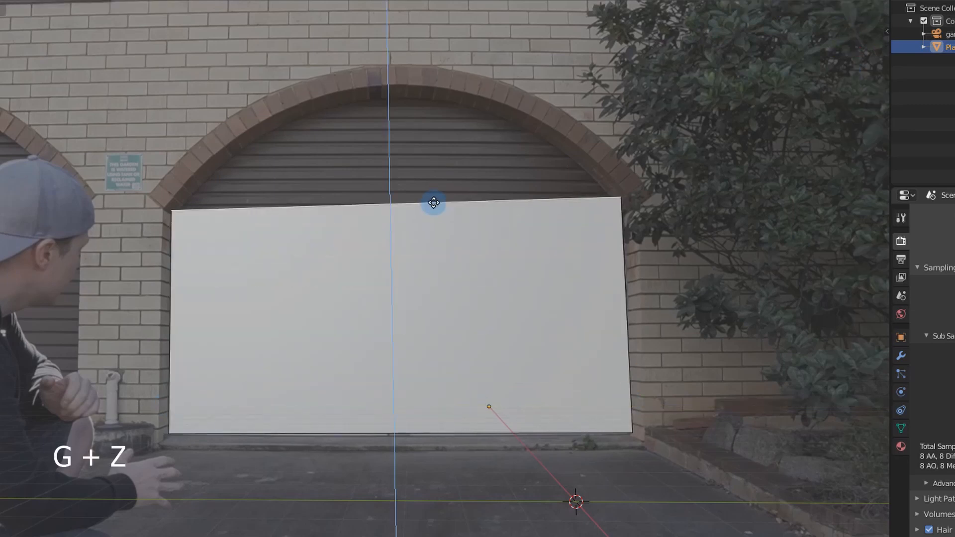
pyautogui.click(434, 203)
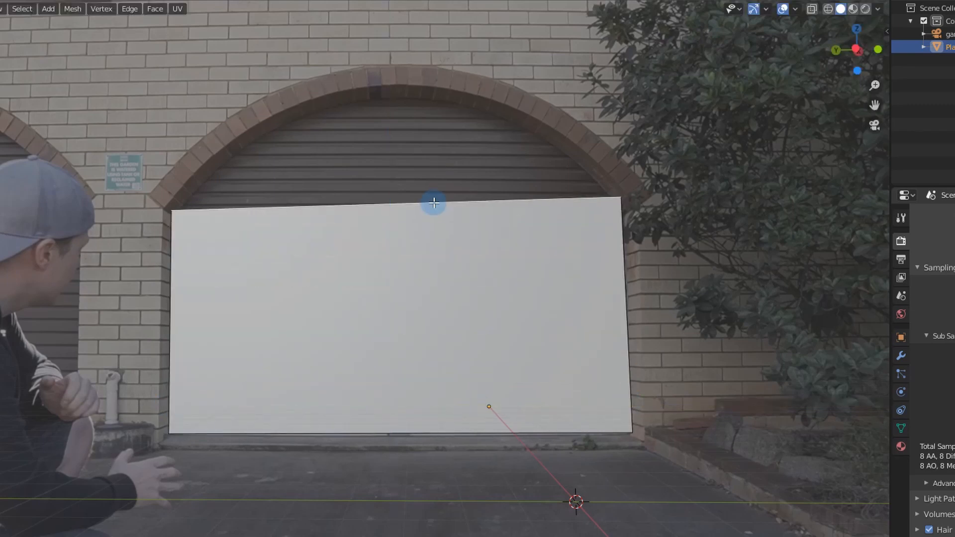
# - Subdivide the plane's face with 20 cuts
pyautogui.click(396, 240)
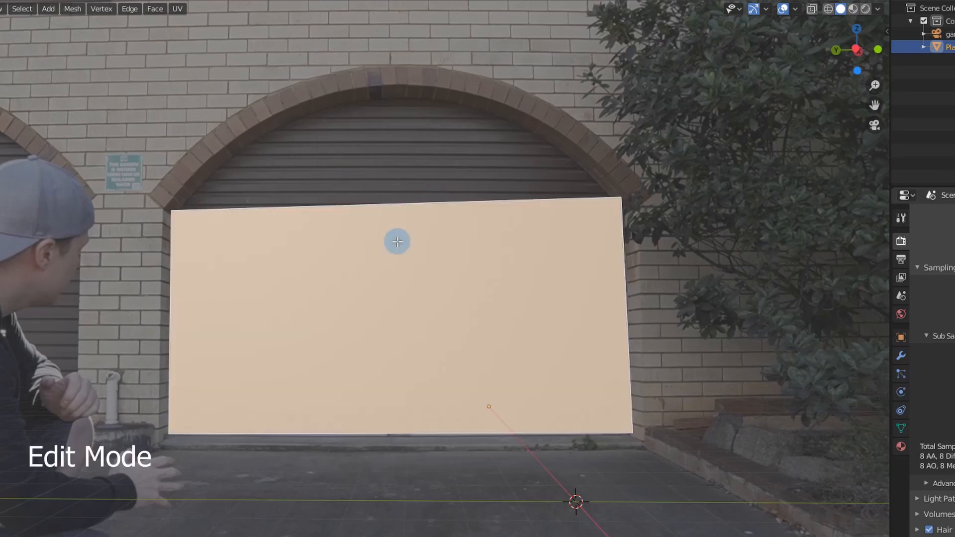
pyautogui.rightClick(397, 240)
pyautogui.click(397, 241)
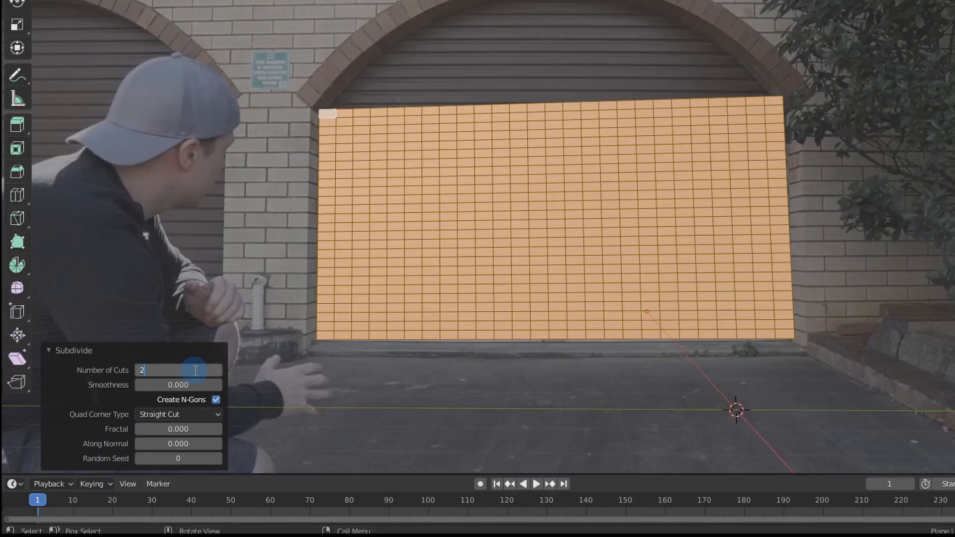
pyautogui.press('Return')
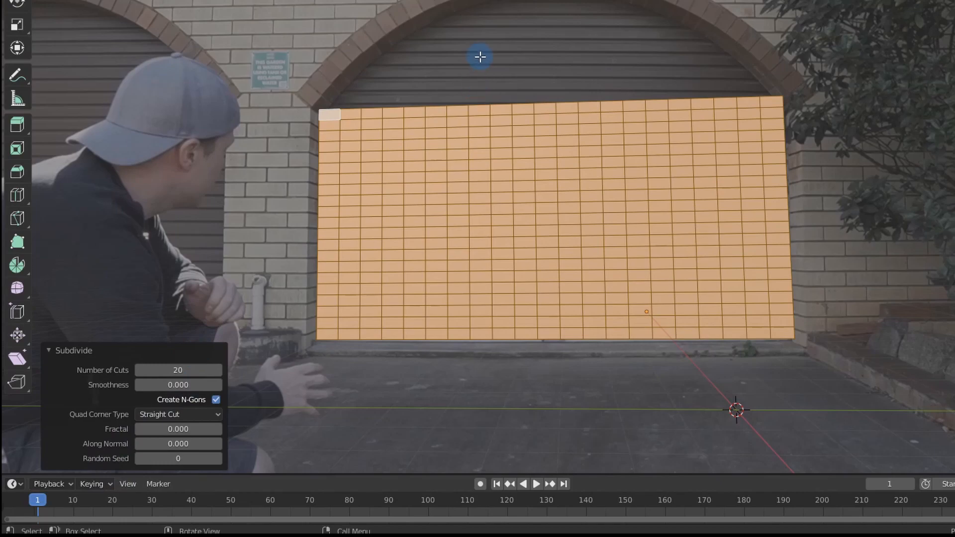
# - Raise the top-row vertices on the left side of the plane along Z, one by one, to follow the brick arch
pyautogui.press('1')
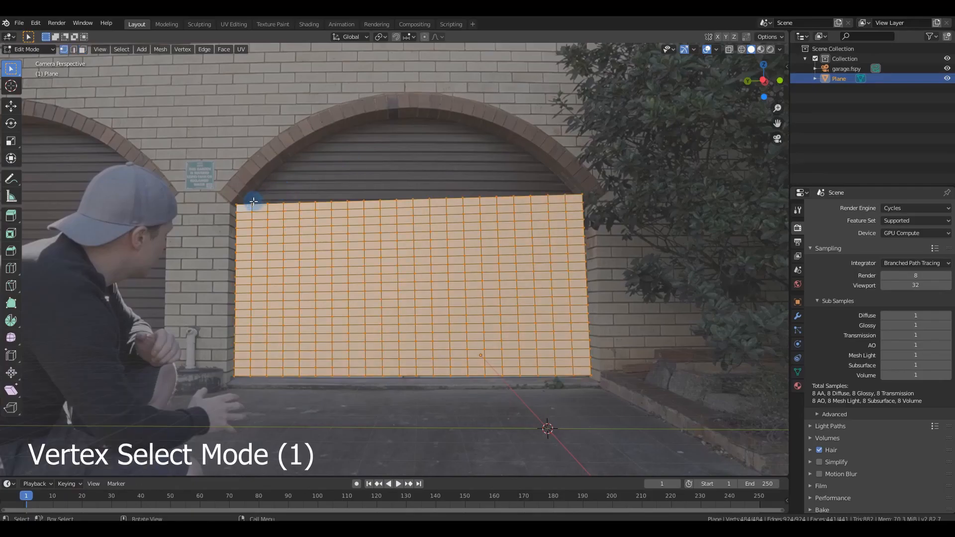
pyautogui.click(253, 202)
pyautogui.press('g')
pyautogui.press('z')
pyautogui.click(266, 203)
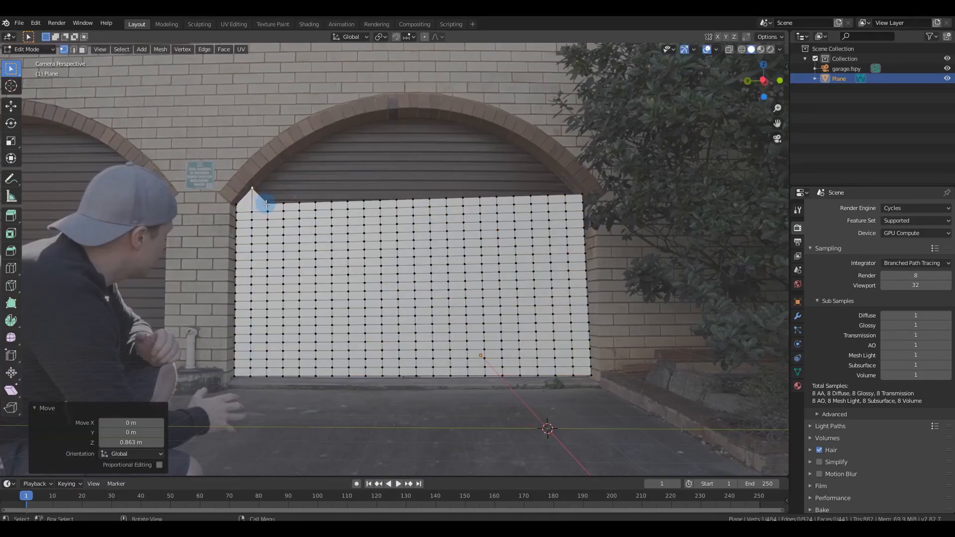
pyautogui.click(266, 204)
pyautogui.press('g')
pyautogui.press('z')
pyautogui.click(267, 172)
pyautogui.click(284, 204)
pyautogui.press('g')
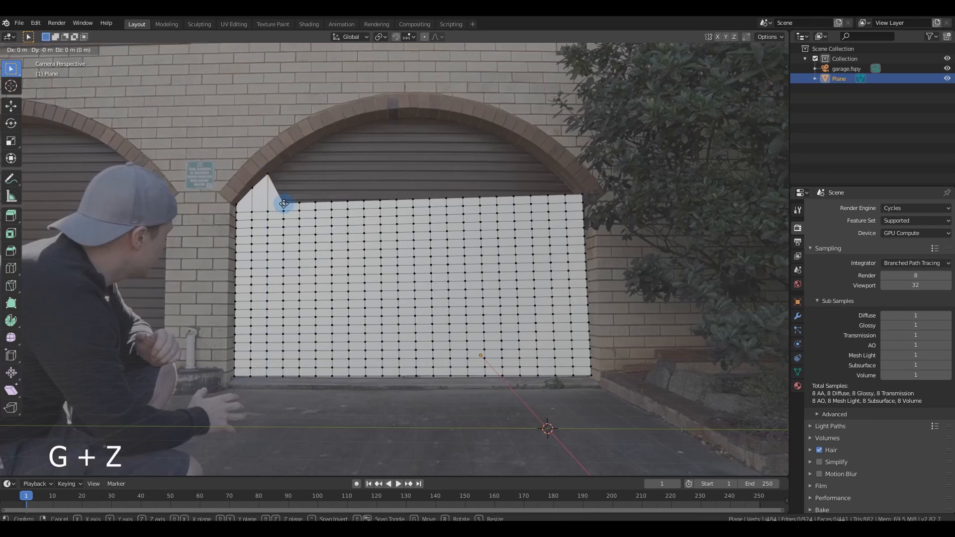
pyautogui.press('z')
pyautogui.click(284, 160)
pyautogui.click(300, 203)
pyautogui.press('g')
pyautogui.press('z')
pyautogui.click(299, 150)
pyautogui.click(315, 202)
pyautogui.press('g')
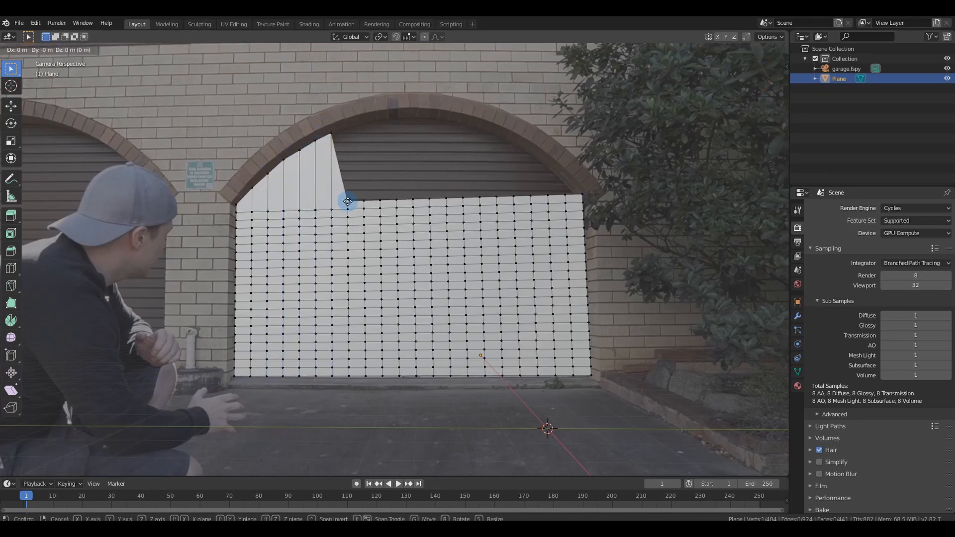
pyautogui.press('z')
pyautogui.click(347, 126)
# - Raise the middle top-row vertices along Z to match the crown of the arch
pyautogui.click(364, 201)
pyautogui.press('g')
pyautogui.press('z')
pyautogui.click(364, 121)
pyautogui.click(380, 200)
pyautogui.press('g')
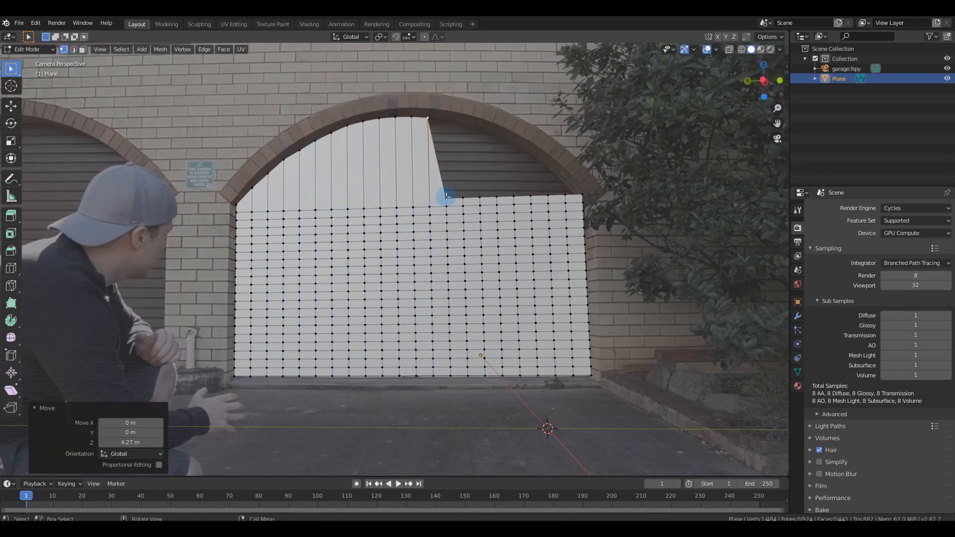
pyautogui.click(446, 197)
pyautogui.press('g')
pyautogui.press('z')
pyautogui.click(446, 119)
pyautogui.click(464, 198)
pyautogui.press('g')
pyautogui.press('z')
pyautogui.click(484, 122)
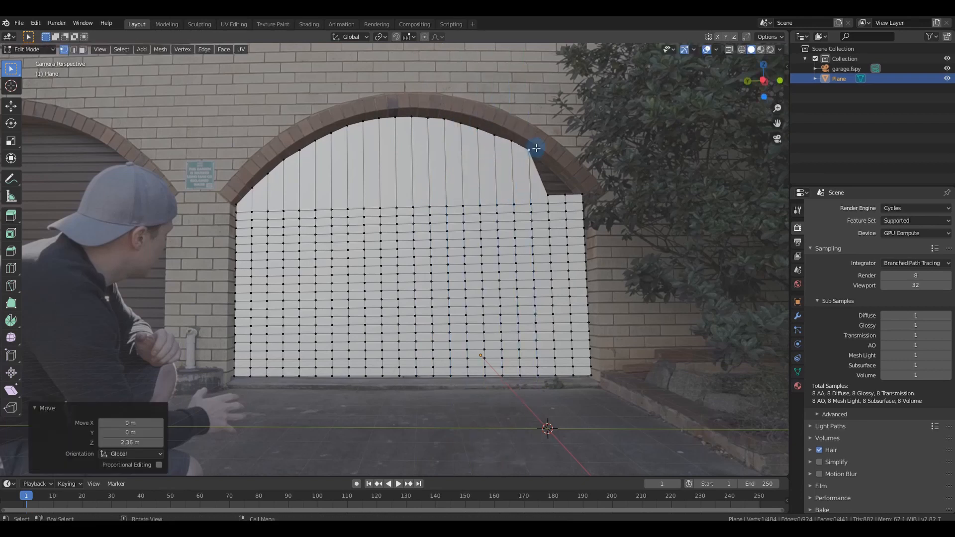
# - Move the remaining top-row vertices near the right end up along Z to complete the arch outline
pyautogui.click(547, 194)
pyautogui.press('g')
pyautogui.press('z')
pyautogui.click(548, 161)
pyautogui.click(566, 194)
pyautogui.press('g')
pyautogui.press('z')
pyautogui.click(563, 178)
# - Extrude the entire door mesh about 0.1 m along its normal to give it thickness, and return to the camera view with nothing selected
pyautogui.press('KP_0')
pyautogui.press('a')
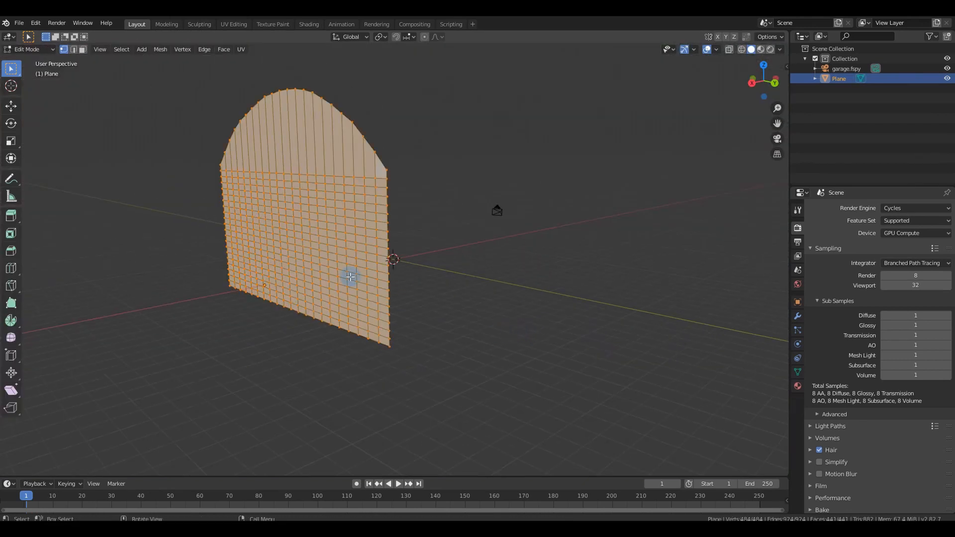
pyautogui.scroll(-2, 398, 234)
pyautogui.keyDown('shift'); pyautogui.moveTo(383, 172); pyautogui.dragTo(379, 224, button='middle'); pyautogui.keyUp('shift')
pyautogui.scroll(4, 421, 233)
pyautogui.press('e')
pyautogui.press('x')
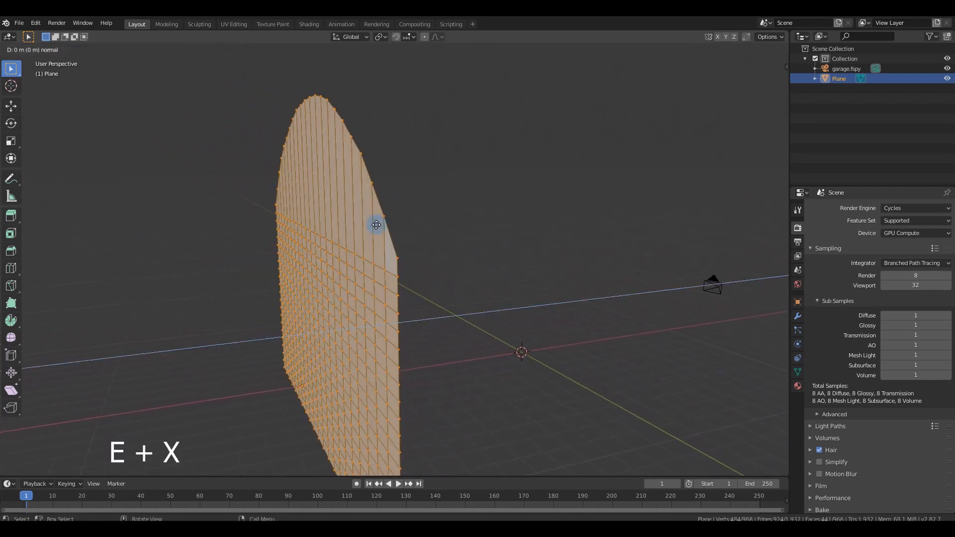
pyautogui.click(374, 225)
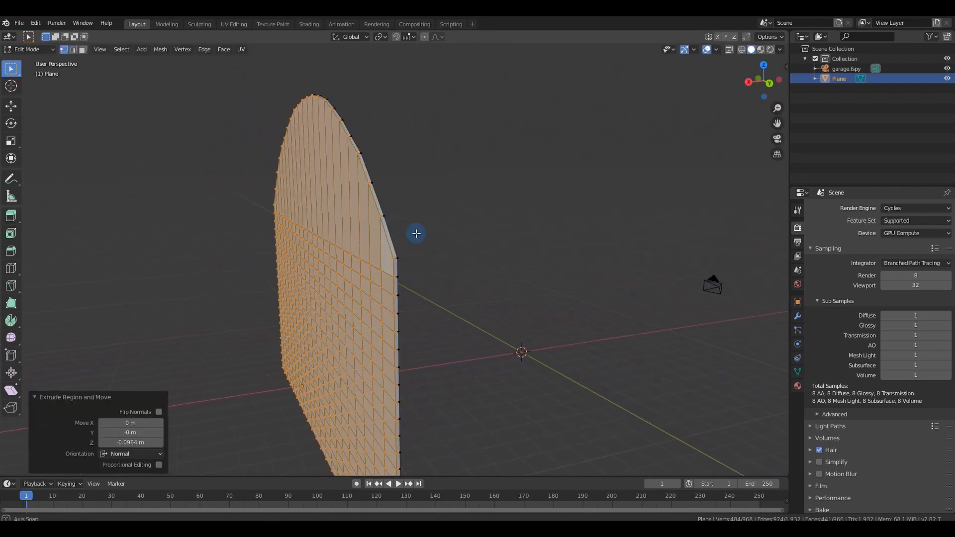
pyautogui.moveTo(417, 234); pyautogui.dragTo(384, 238, button='middle')
pyautogui.click(778, 141)
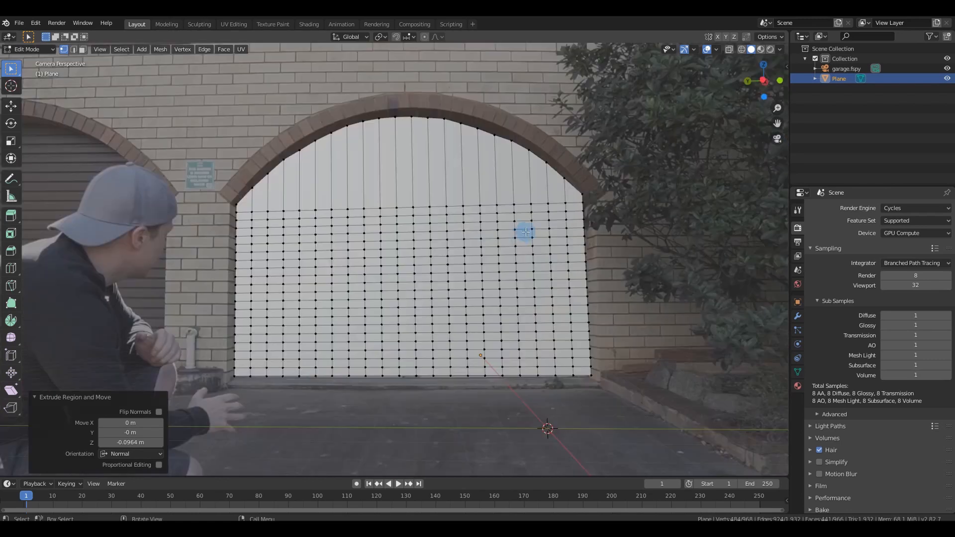
pyautogui.hotkey('alt', 'a')
# - Switch to Object Mode and set the Annotate tool's stroke placement to Surface
pyautogui.click(10, 182)
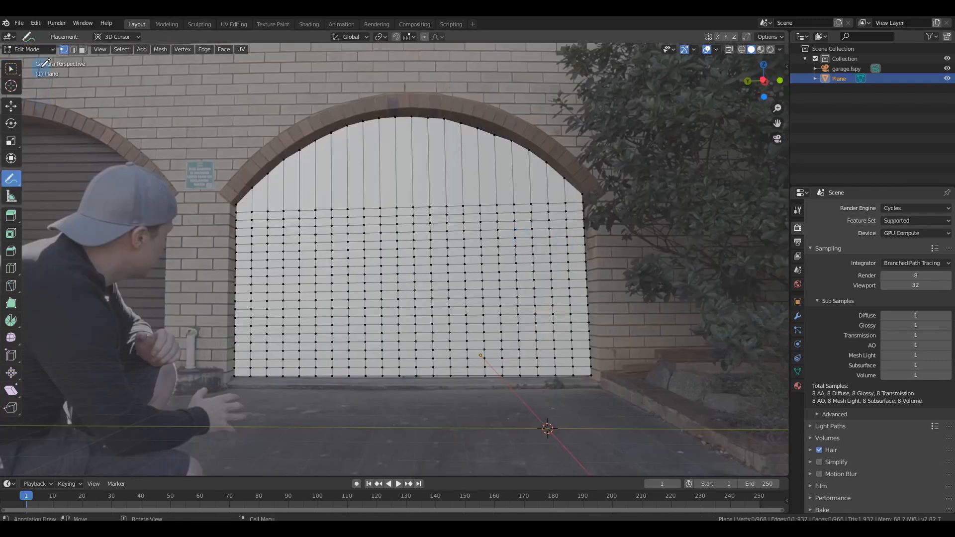
pyautogui.click(29, 49)
pyautogui.click(46, 62)
pyautogui.press('n')
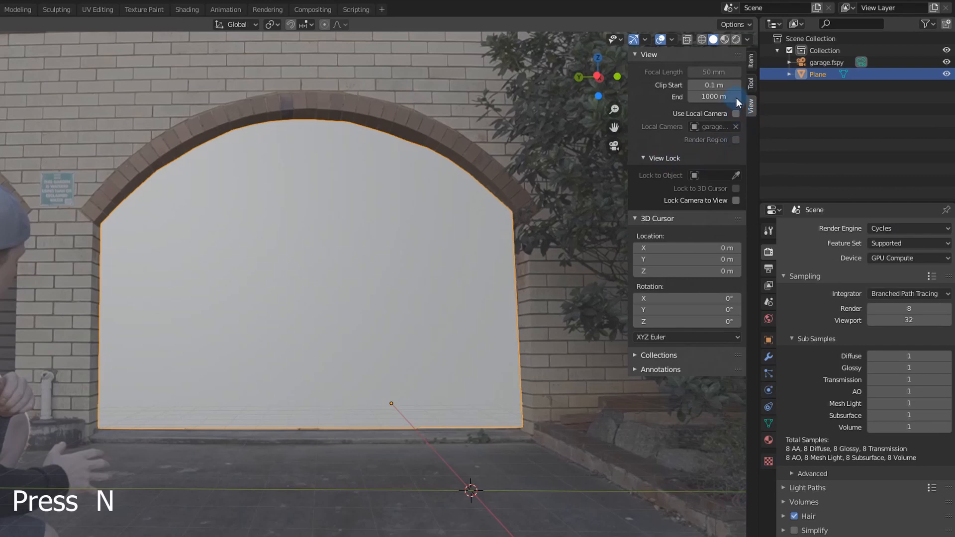
pyautogui.click(751, 83)
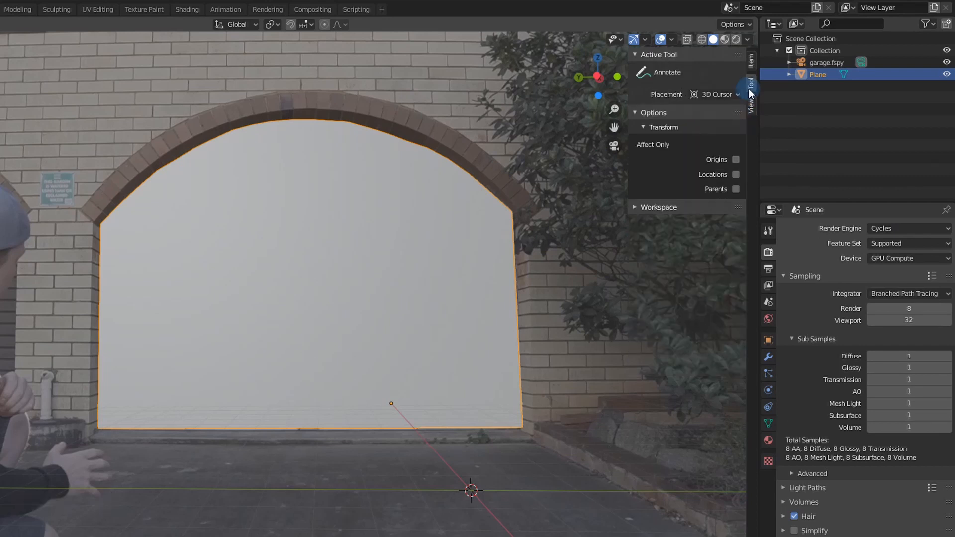
pyautogui.click(718, 95)
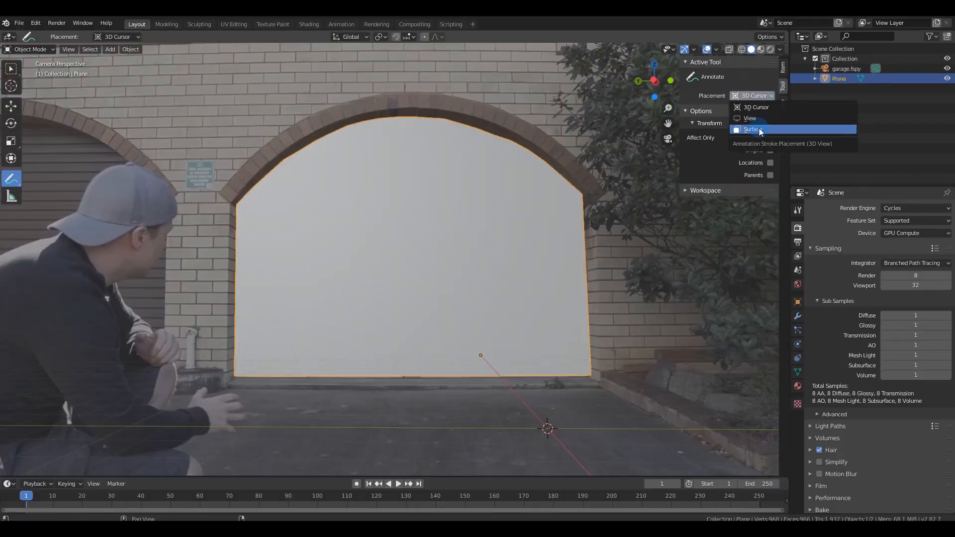
pyautogui.click(716, 135)
# - Draw five long, crossing annotation strokes over the garage door as crack guides
pyautogui.moveTo(128, 119)
pyautogui.mouseDown()
pyautogui.moveTo(125, 170)
pyautogui.moveTo(242, 432)
pyautogui.mouseUp()
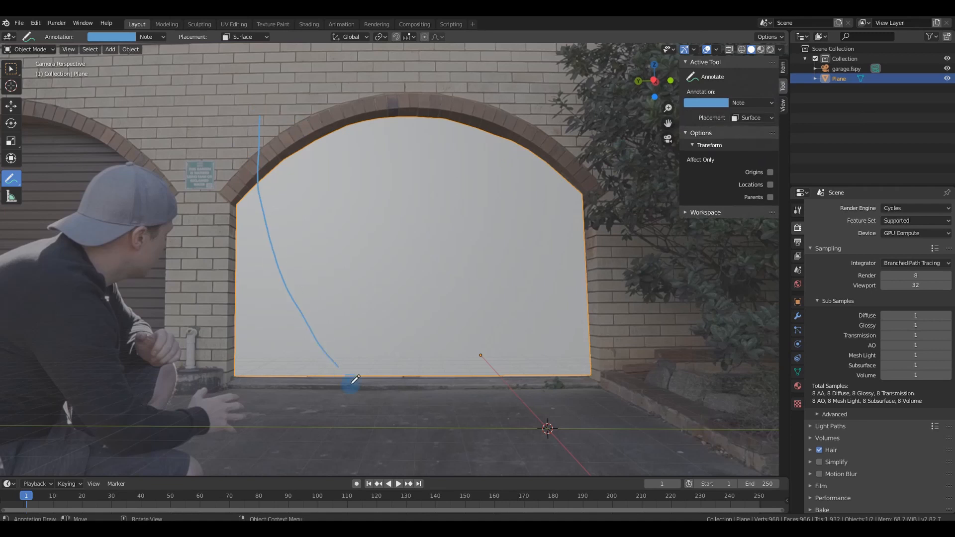
pyautogui.moveTo(352, 383); pyautogui.dragTo(356, 390)
pyautogui.moveTo(369, 111)
pyautogui.mouseDown()
pyautogui.moveTo(266, 327)
pyautogui.moveTo(267, 399)
pyautogui.mouseUp()
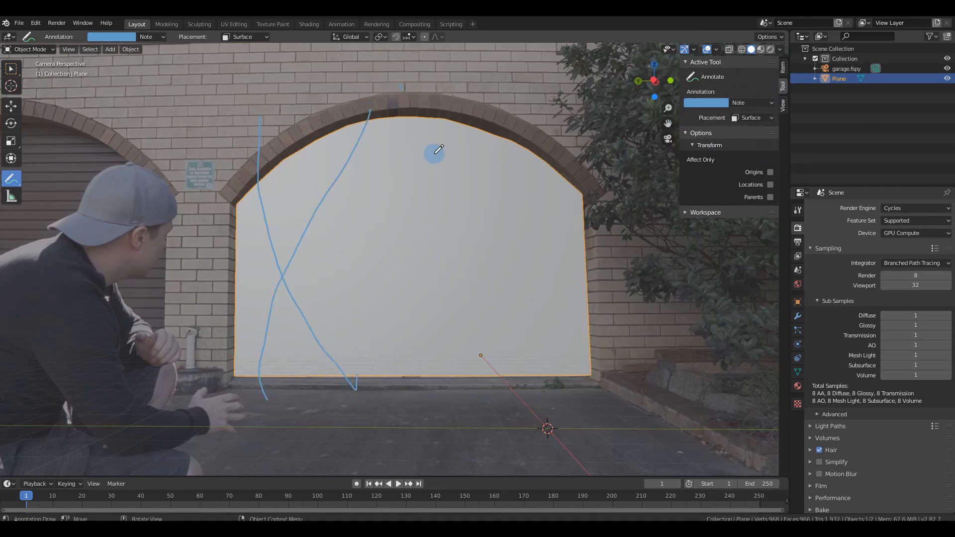
pyautogui.moveTo(401, 87); pyautogui.dragTo(627, 259)
pyautogui.moveTo(585, 139)
pyautogui.mouseDown()
pyautogui.moveTo(473, 277)
pyautogui.moveTo(408, 396)
pyautogui.mouseUp()
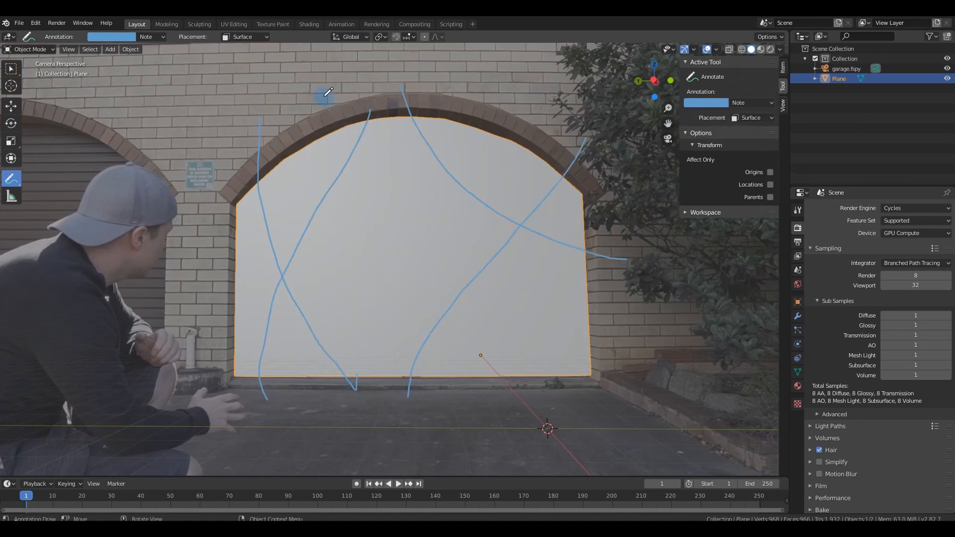
pyautogui.moveTo(324, 97); pyautogui.dragTo(638, 337)
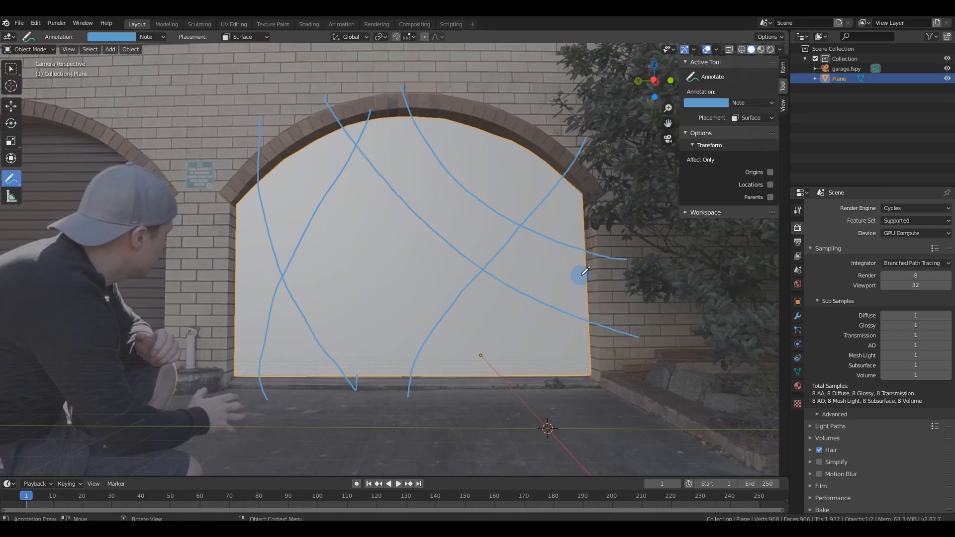
# - Set up Cell Fracture for the door with Annotation Pencil as the point source and a source limit of 50
pyautogui.press('F3')
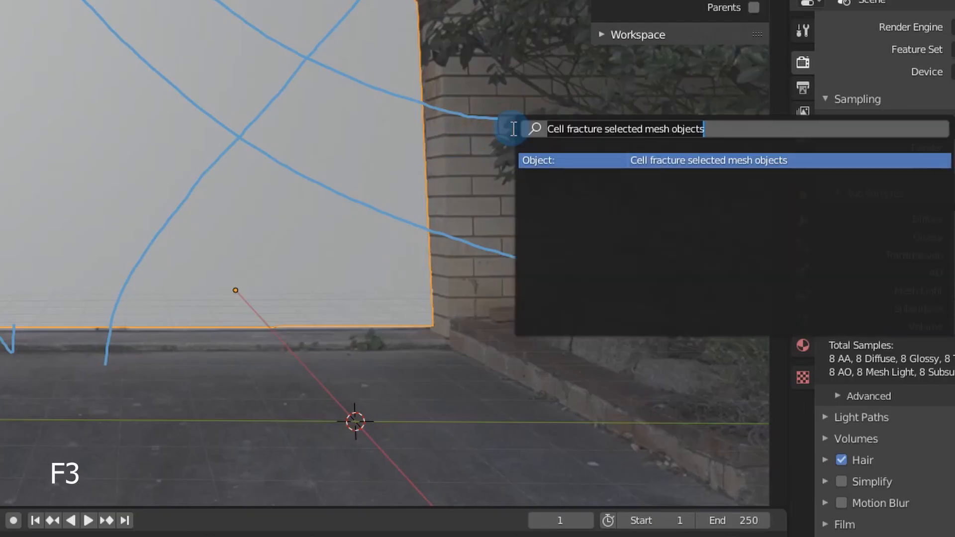
pyautogui.click(682, 163)
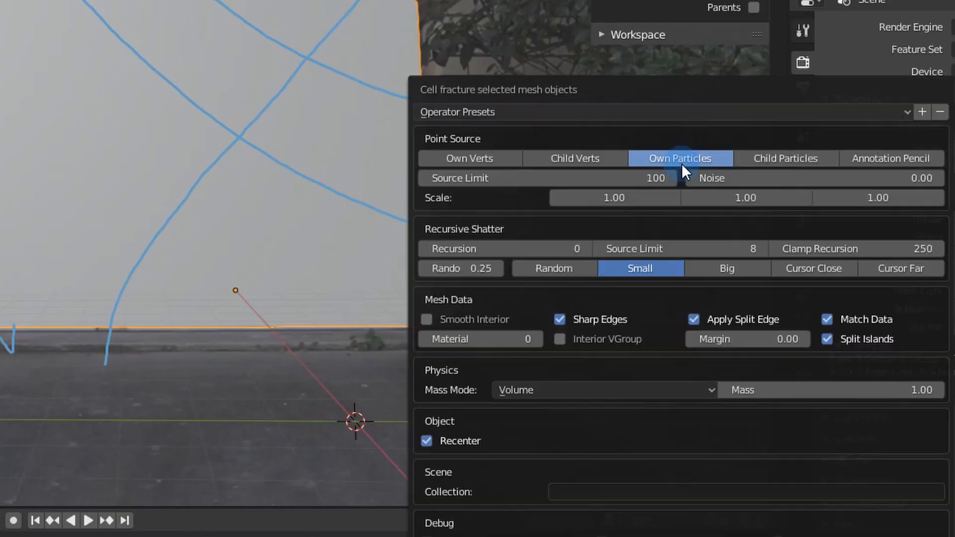
pyautogui.click(694, 94)
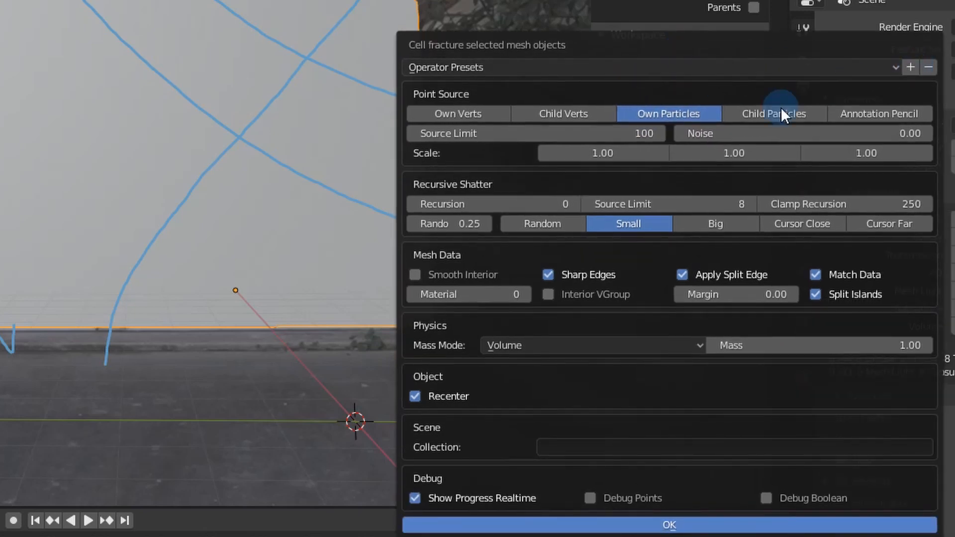
pyautogui.click(864, 110)
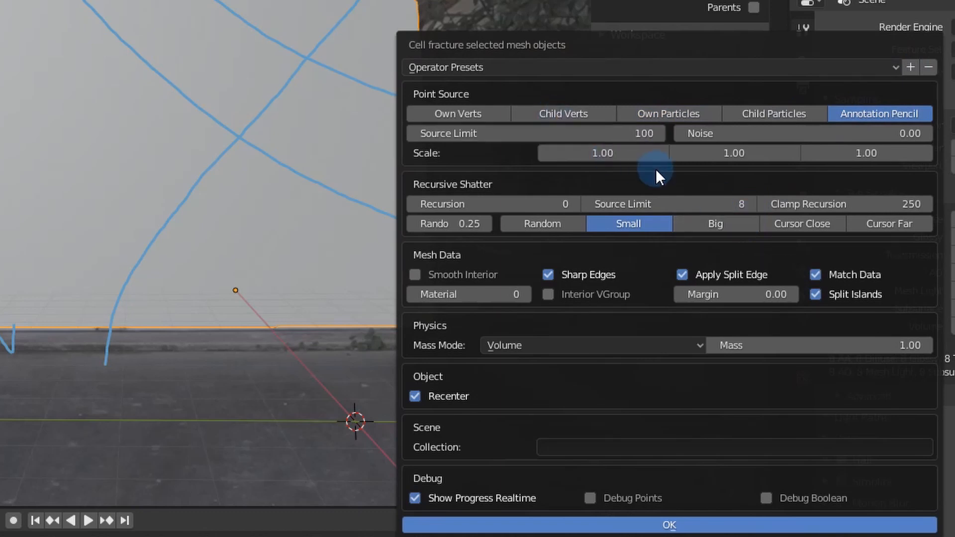
pyautogui.click(640, 134)
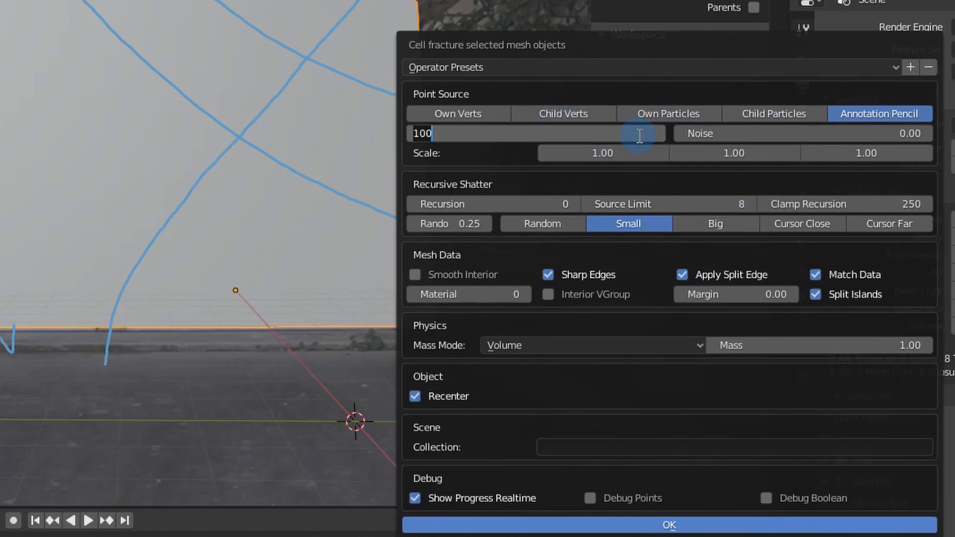
pyautogui.write('50')
pyautogui.press('Return')
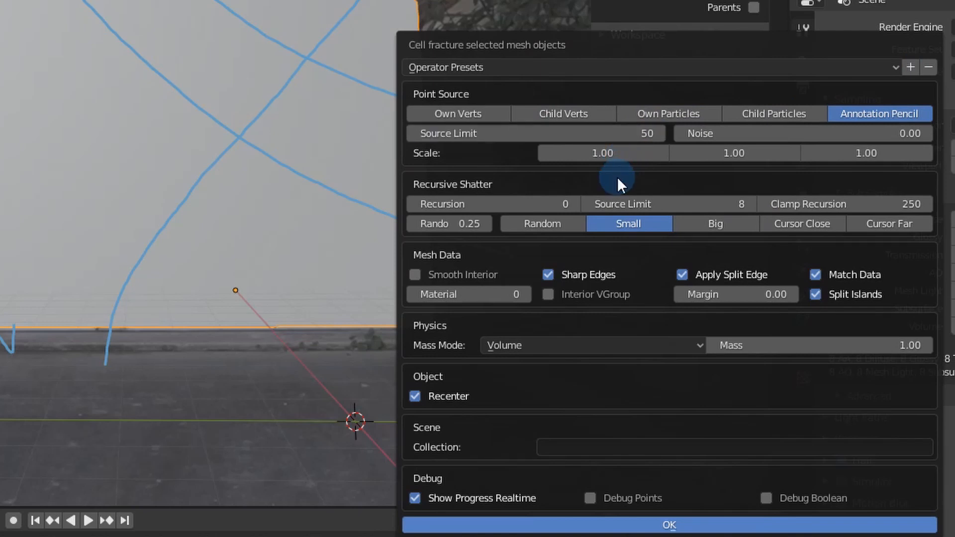
# - Run the cell fracture with Smooth Interior enabled and the pieces placed in a collection named Garage
pyautogui.click(416, 275)
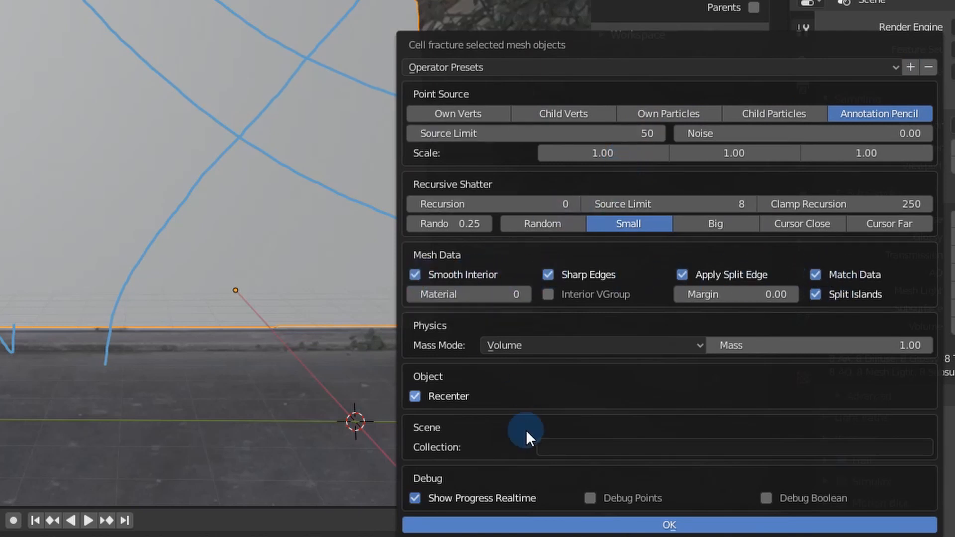
pyautogui.click(573, 444)
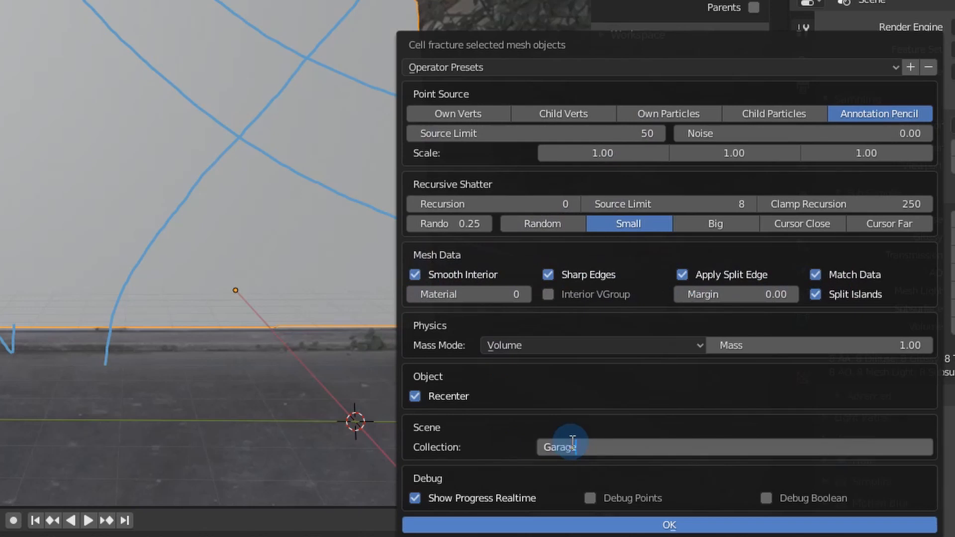
pyautogui.press('Return')
pyautogui.click(587, 448)
pyautogui.click(598, 441)
pyautogui.click(654, 525)
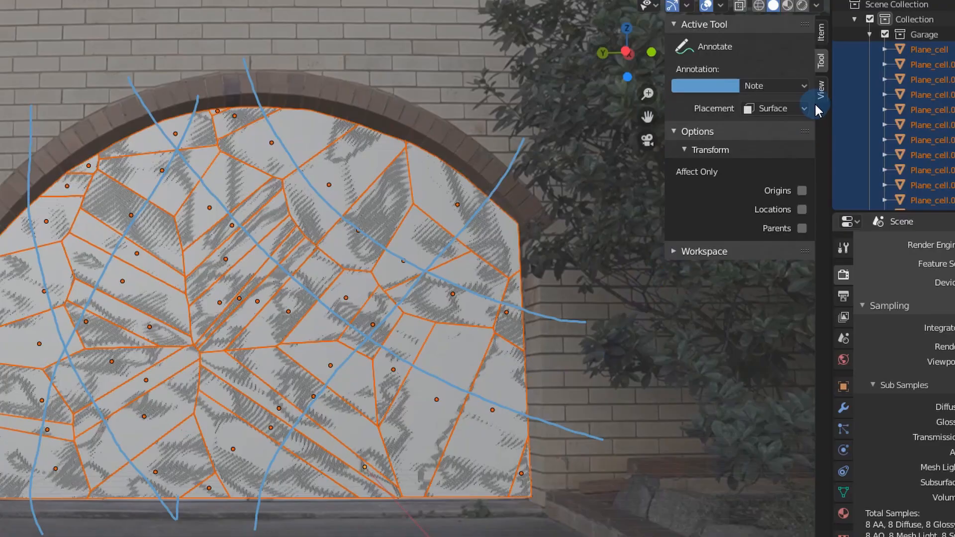
# - Remove the Annotations data from the scene so the crack-guide strokes are gone
pyautogui.click(782, 106)
pyautogui.click(686, 328)
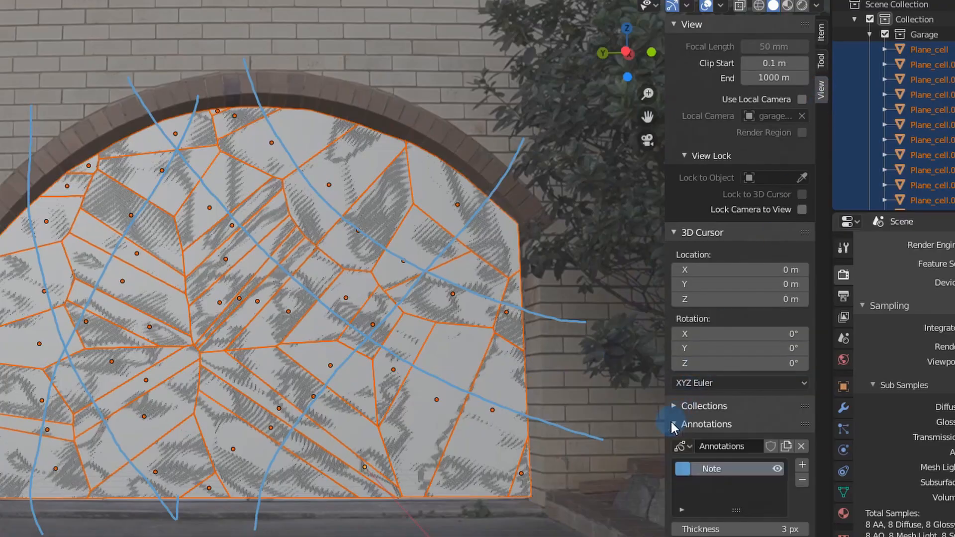
pyautogui.click(804, 444)
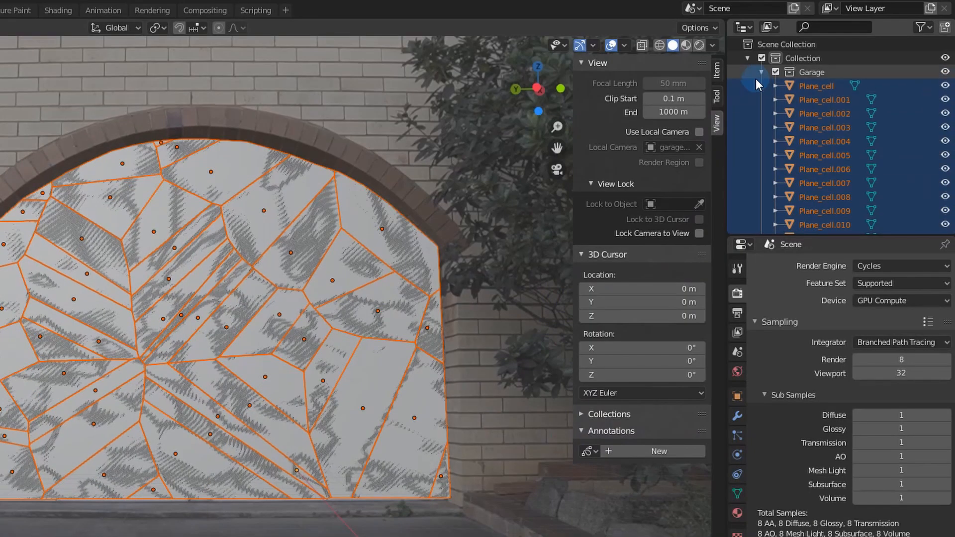
# - Collapse the Garage collection and rename the unfractured door plane as Original
pyautogui.click(870, 34)
pyautogui.doubleClick(791, 100)
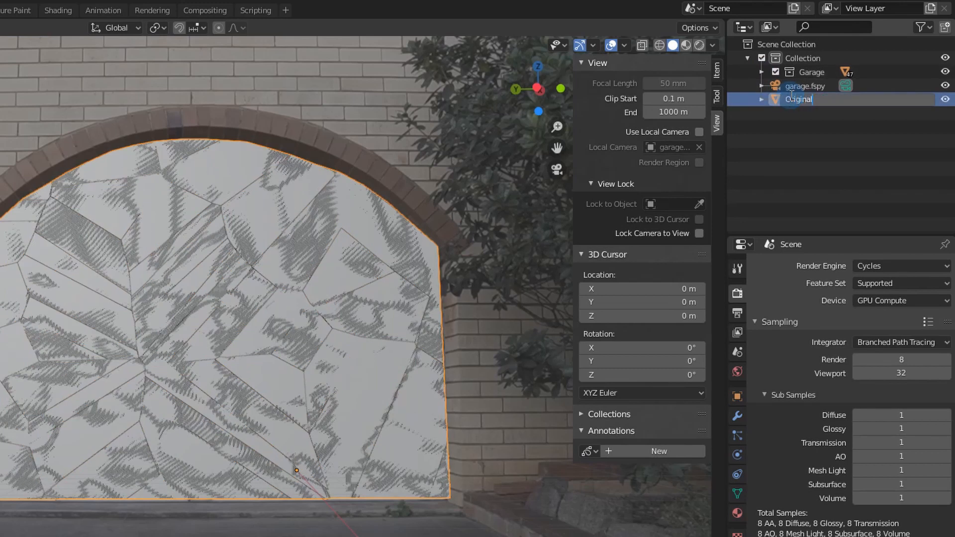
pyautogui.write('Original')
pyautogui.press('Return')
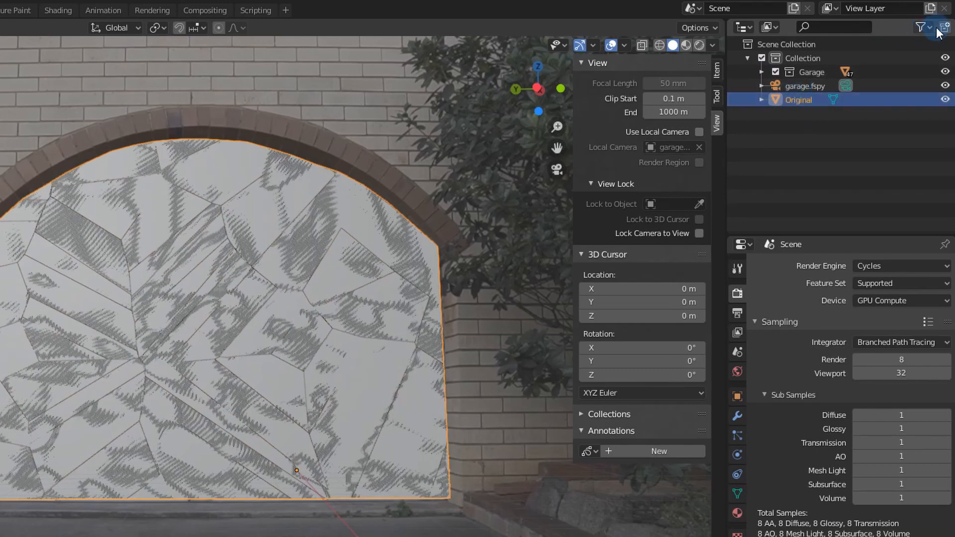
# - Show the outliner's viewport and render restriction toggles, and disable Original in renders and viewports and hide it
pyautogui.click(923, 27)
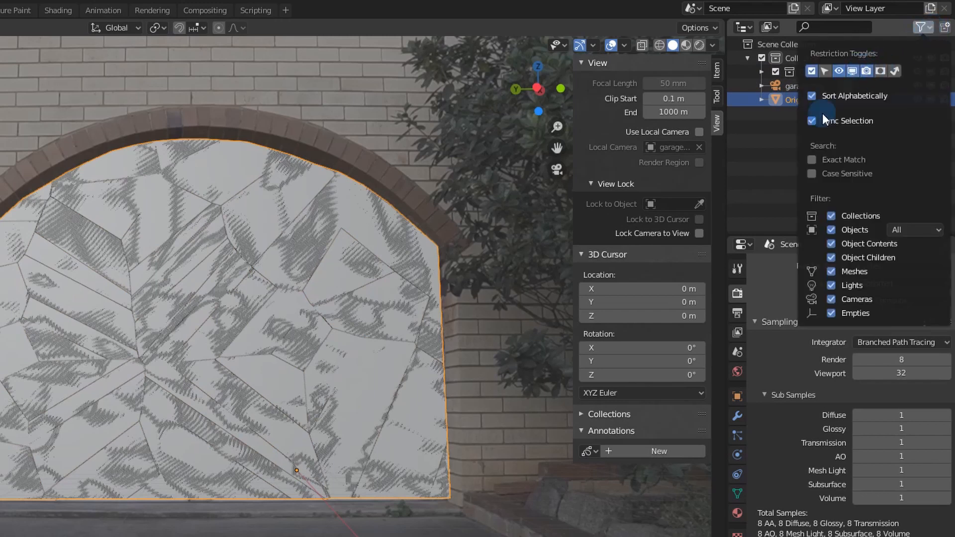
pyautogui.click(945, 99)
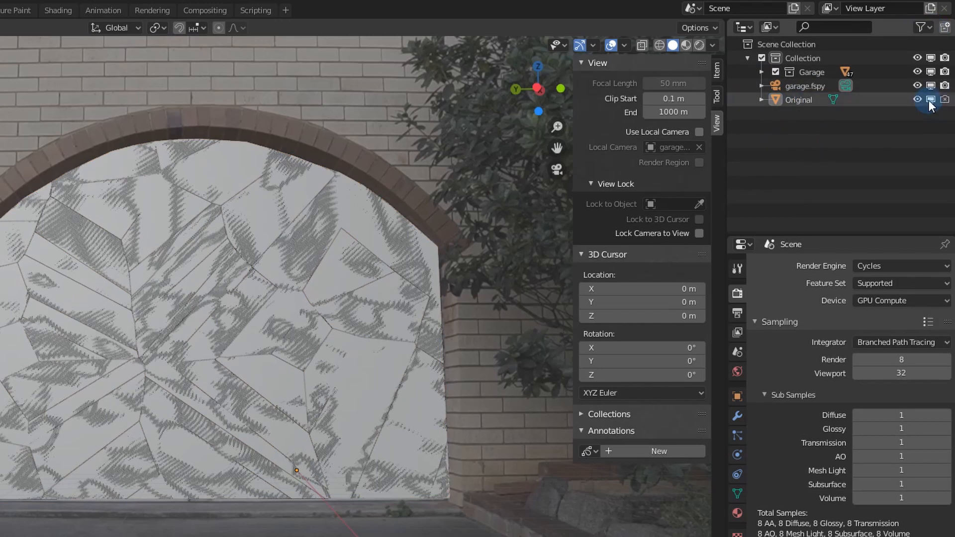
pyautogui.click(930, 100)
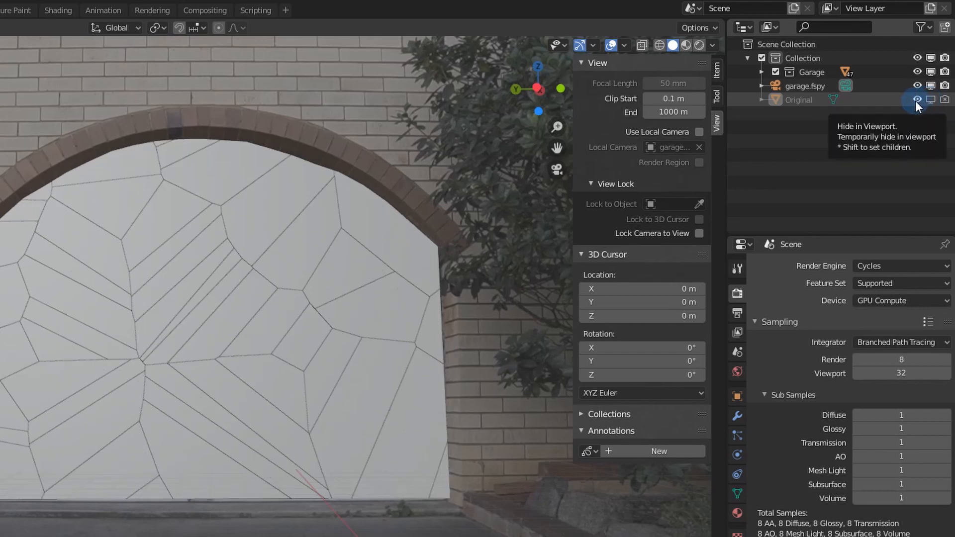
pyautogui.click(916, 100)
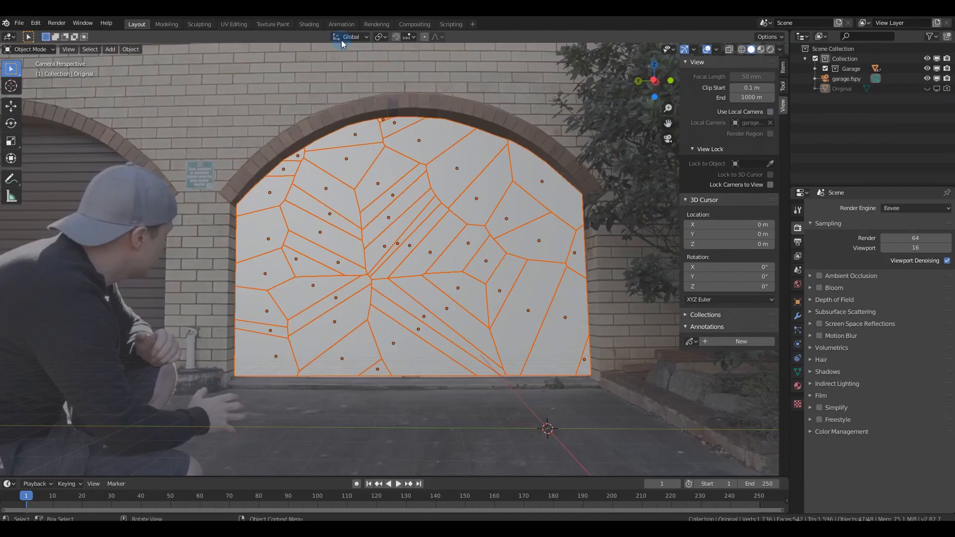
# - Switch to the Shading workspace and create a new material named GarageTexture on the active object
pyautogui.click(58, 10)
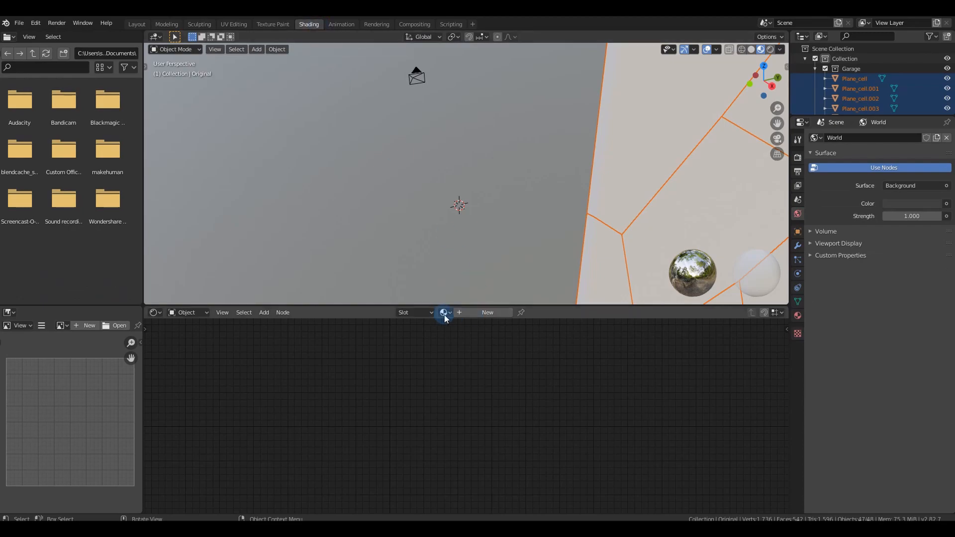
pyautogui.click(443, 314)
pyautogui.click(492, 313)
pyautogui.click(493, 313)
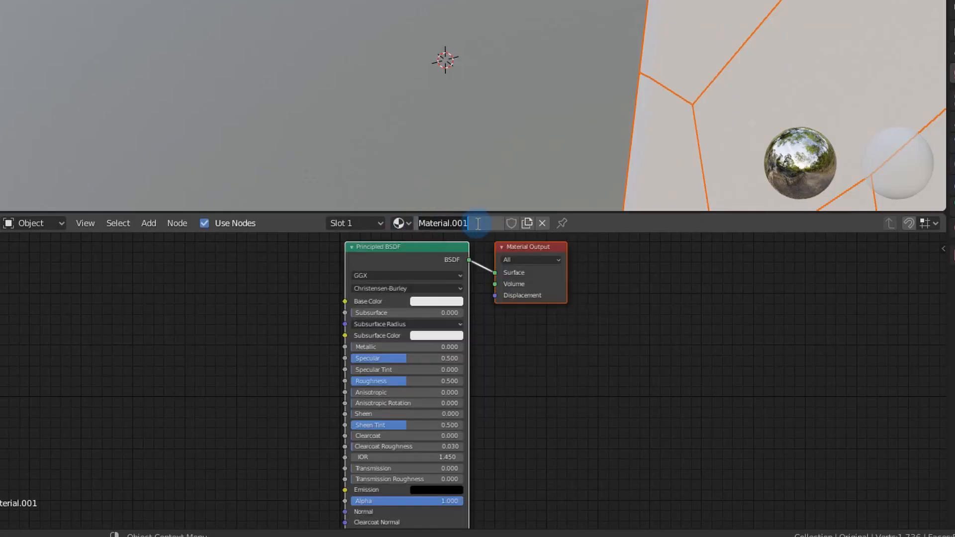
pyautogui.write('GarageTex')
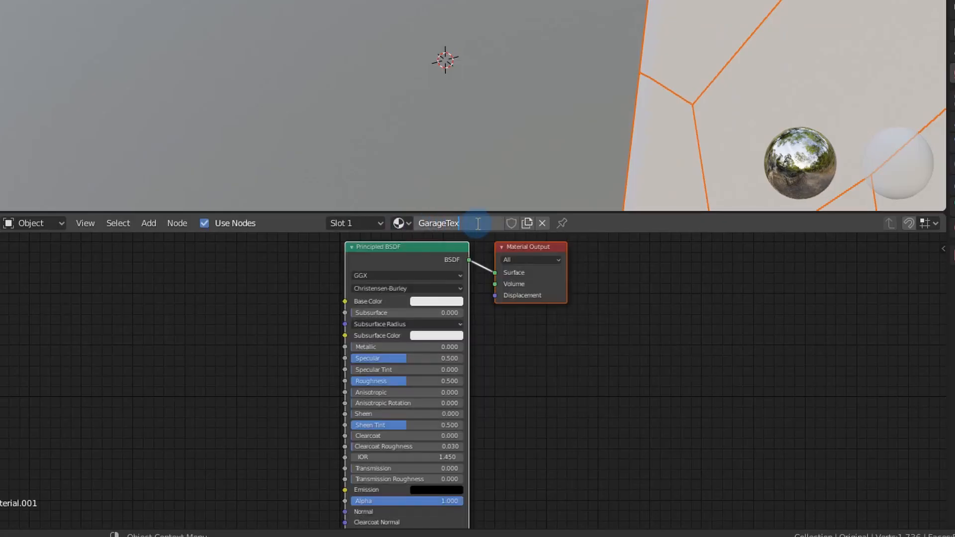
pyautogui.write('ture')
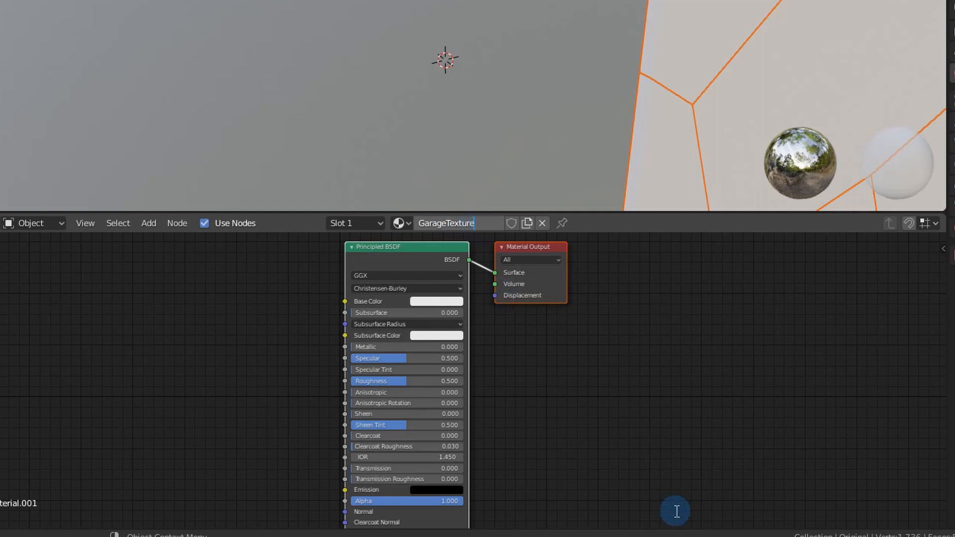
pyautogui.press('Return')
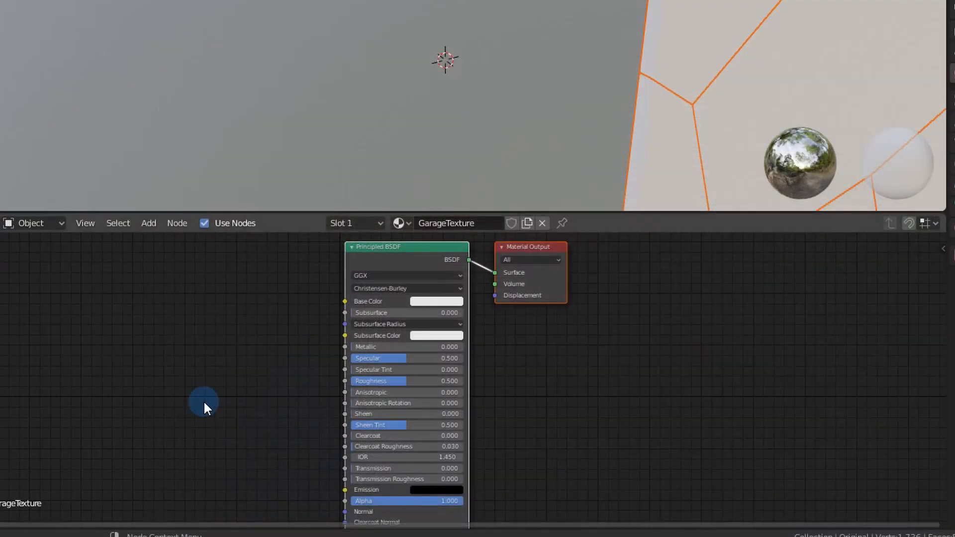
# - Add an Image Texture node beside the Principled BSDF and load garage.jpg from the Desktop into it
pyautogui.hotkey('shift', 'a')
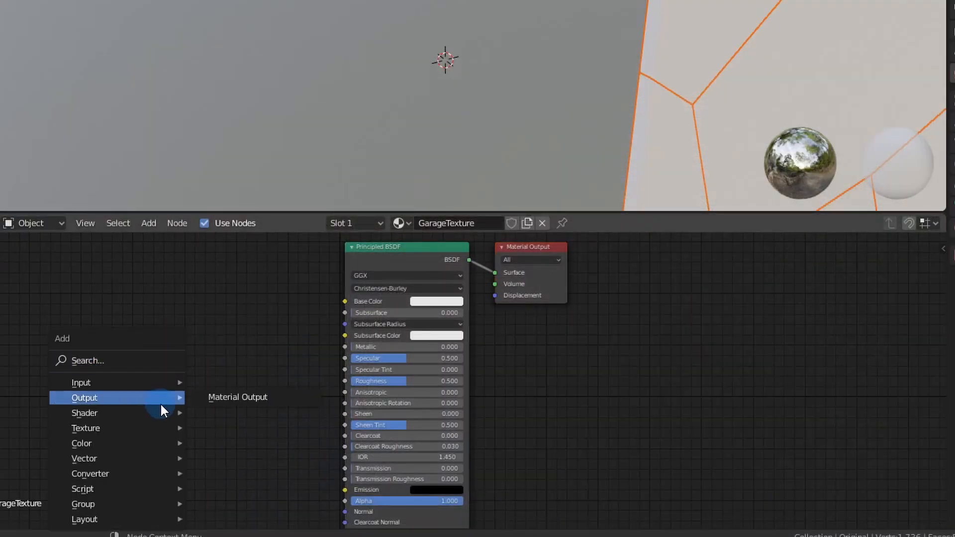
pyautogui.moveTo(159, 427)
pyautogui.click(271, 294)
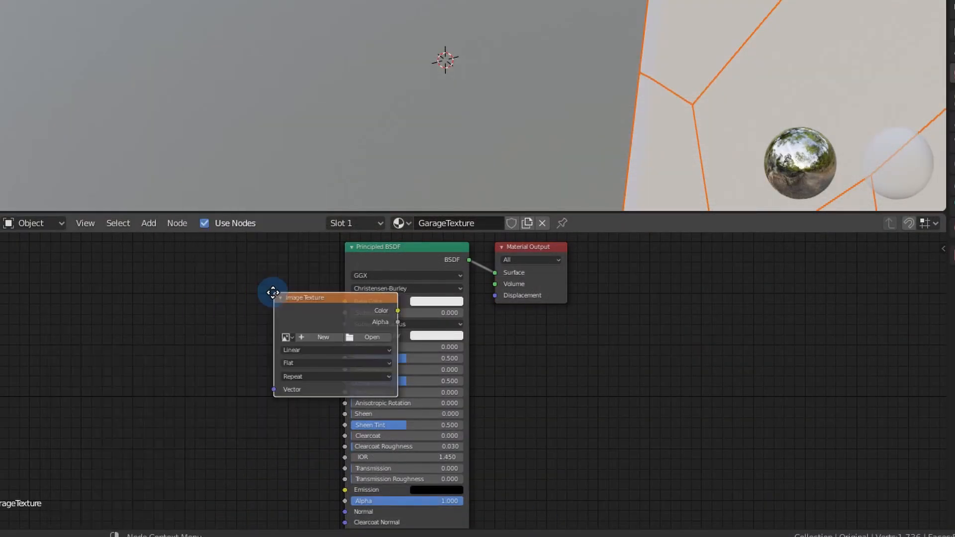
pyautogui.click(93, 302)
pyautogui.click(209, 330)
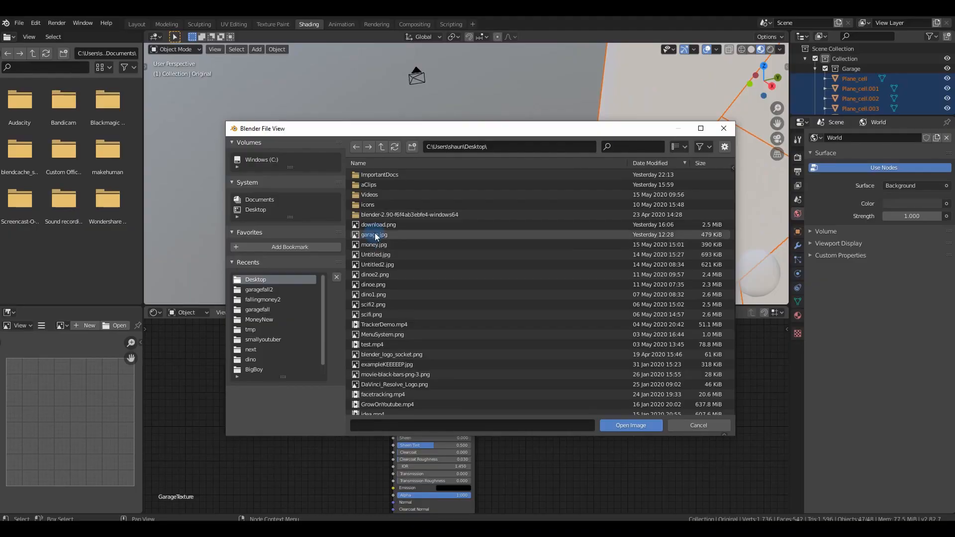
pyautogui.doubleClick(375, 234)
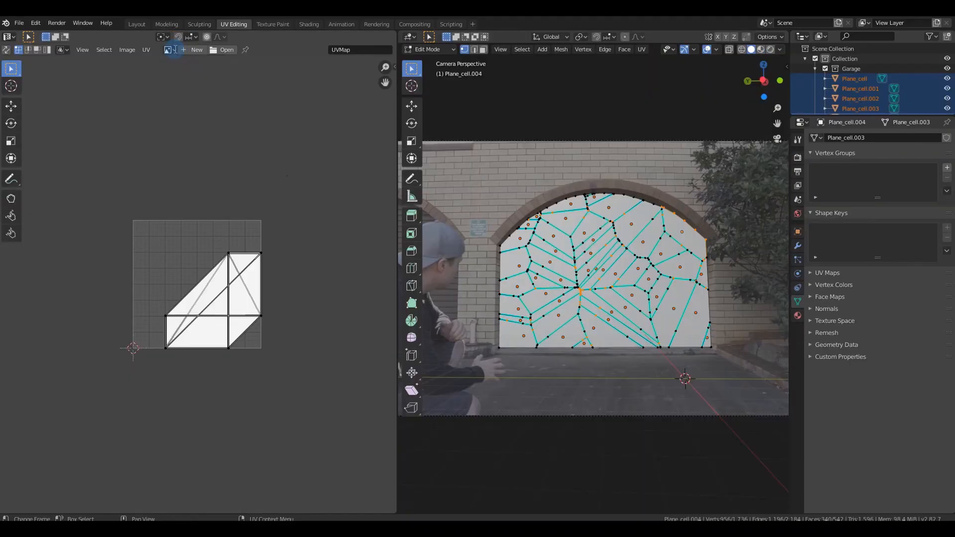
# - Show garage.jpg as the background image in the UV editor
pyautogui.click(171, 50)
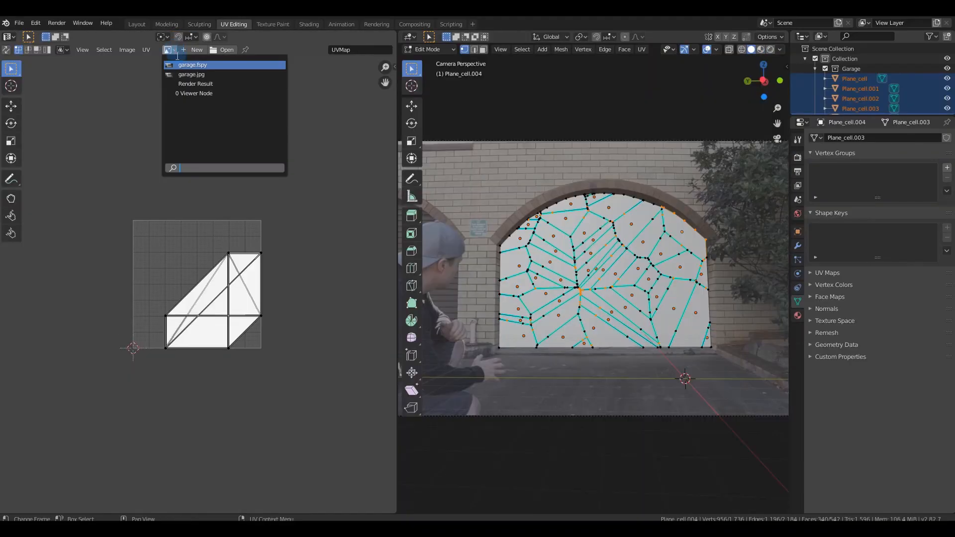
pyautogui.click(184, 74)
pyautogui.scroll(-1, 282, 215)
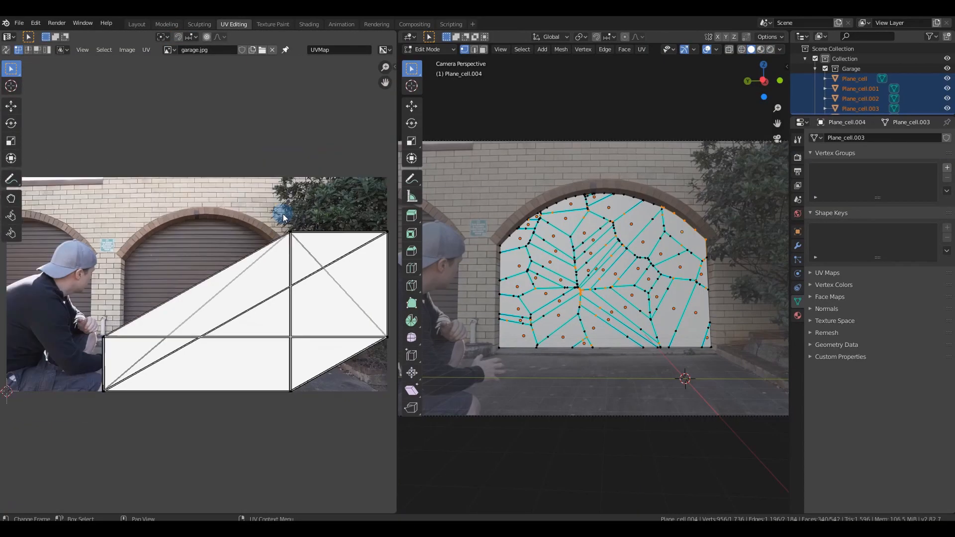
# - Select all faces of the door pieces and project their UVs from the camera view
pyautogui.press('a')
pyautogui.scroll(-2, 636, 247)
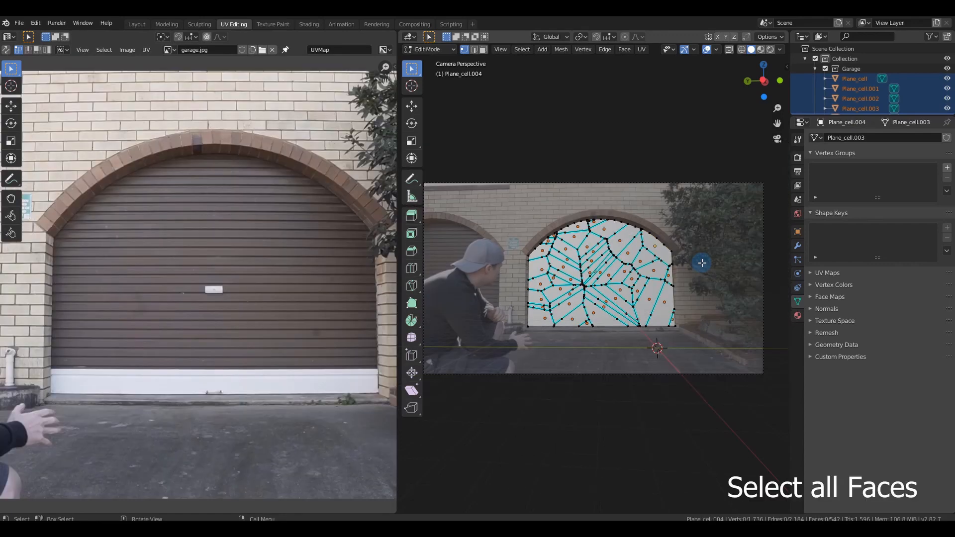
pyautogui.press('u')
pyautogui.click(702, 263)
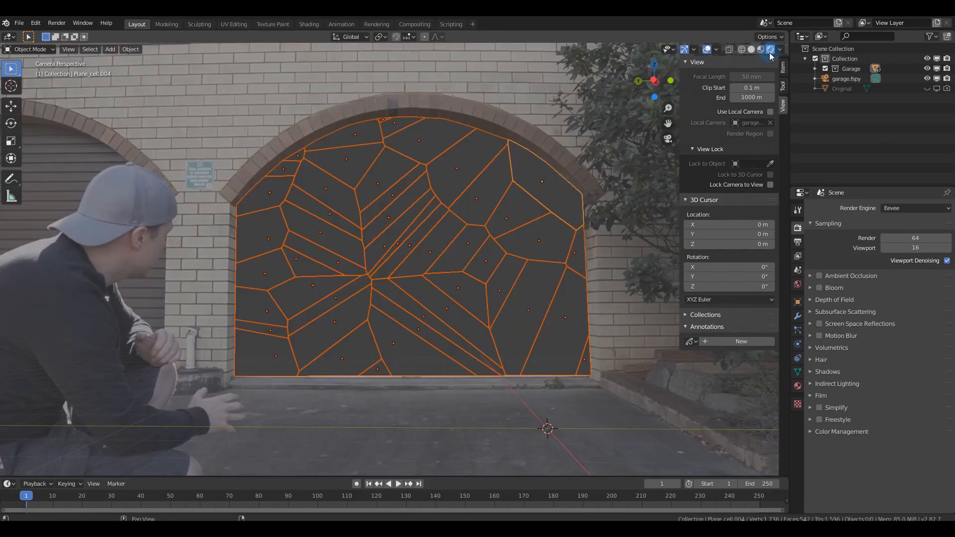
# - Return to the Shading workspace and assign the existing GarageTexture material to Plane_cell.004
pyautogui.click(309, 24)
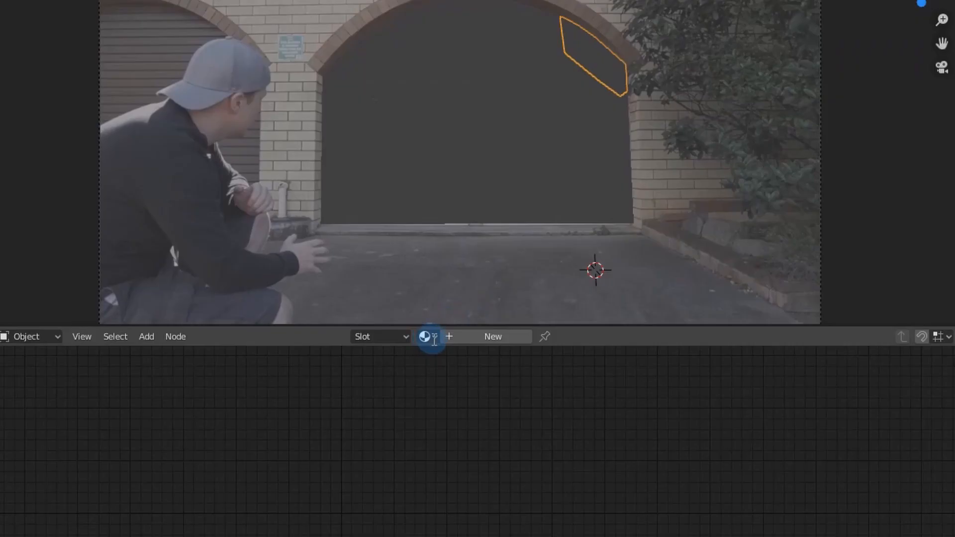
pyautogui.click(445, 313)
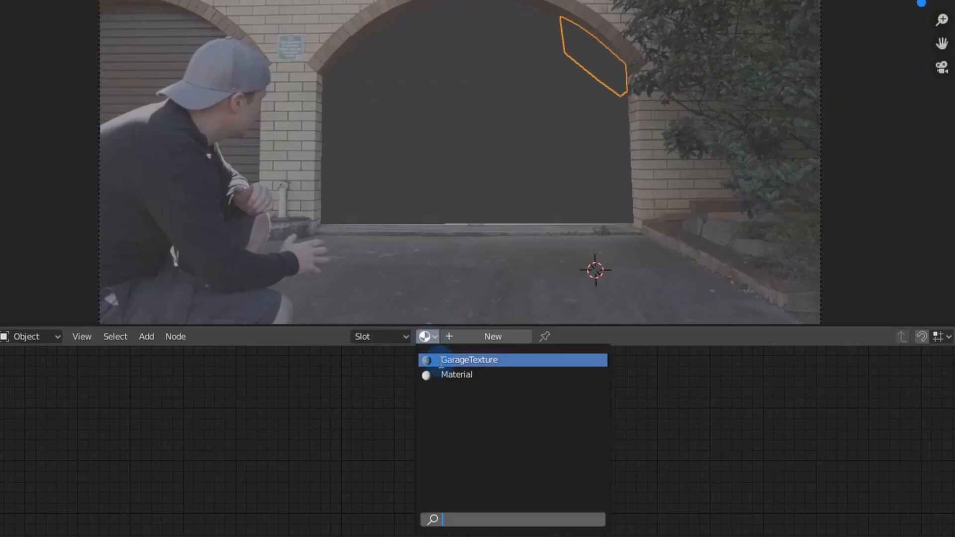
pyautogui.click(451, 359)
pyautogui.click(652, 58)
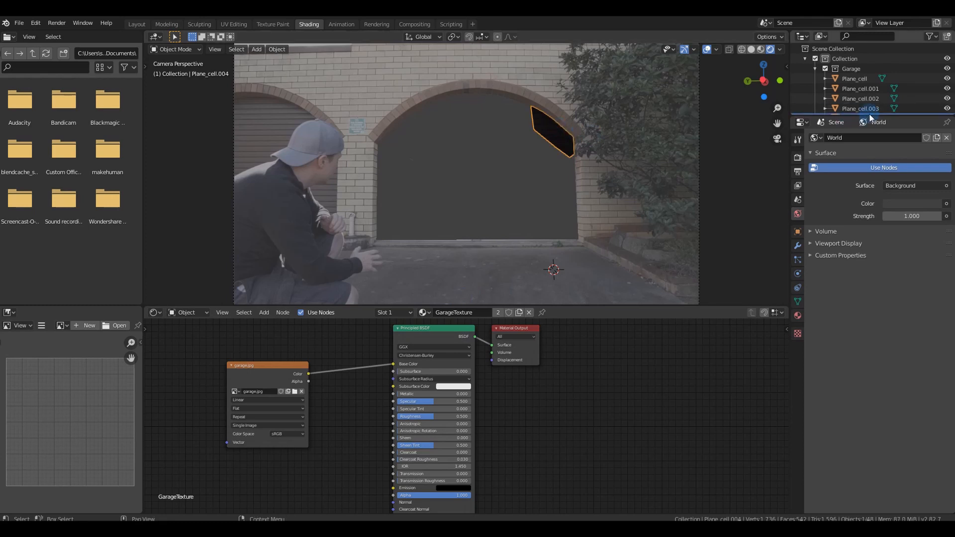
# - Select every object in the Garage collection, link Plane_cell.004's material to all of them, and clear the selection
pyautogui.moveTo(874, 117); pyautogui.dragTo(873, 298)
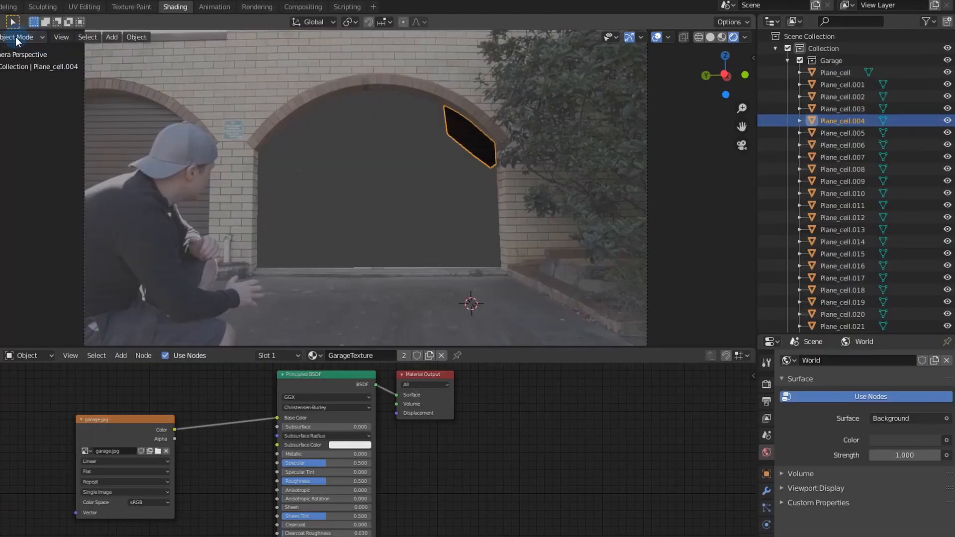
pyautogui.rightClick(834, 61)
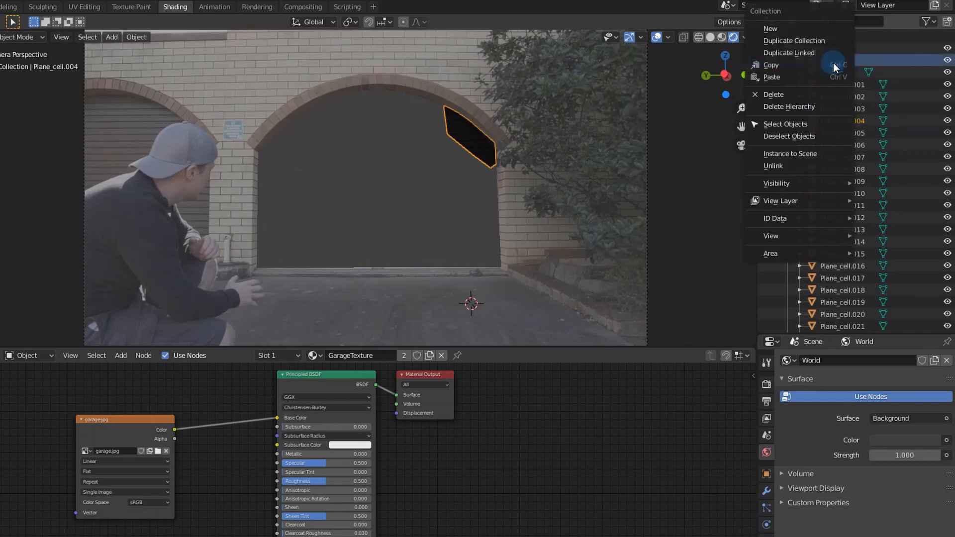
pyautogui.click(801, 124)
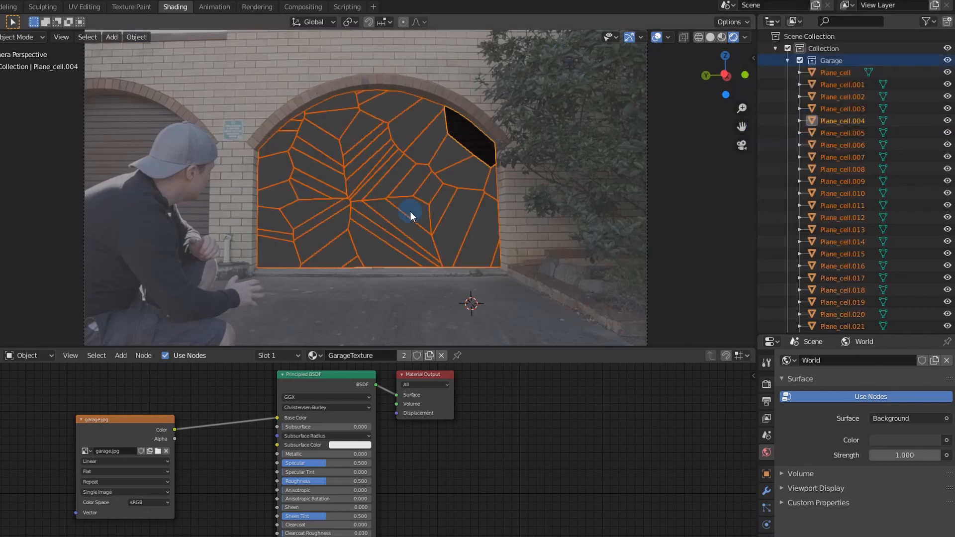
pyautogui.hotkey('ctrl', 'l')
pyautogui.click(396, 212)
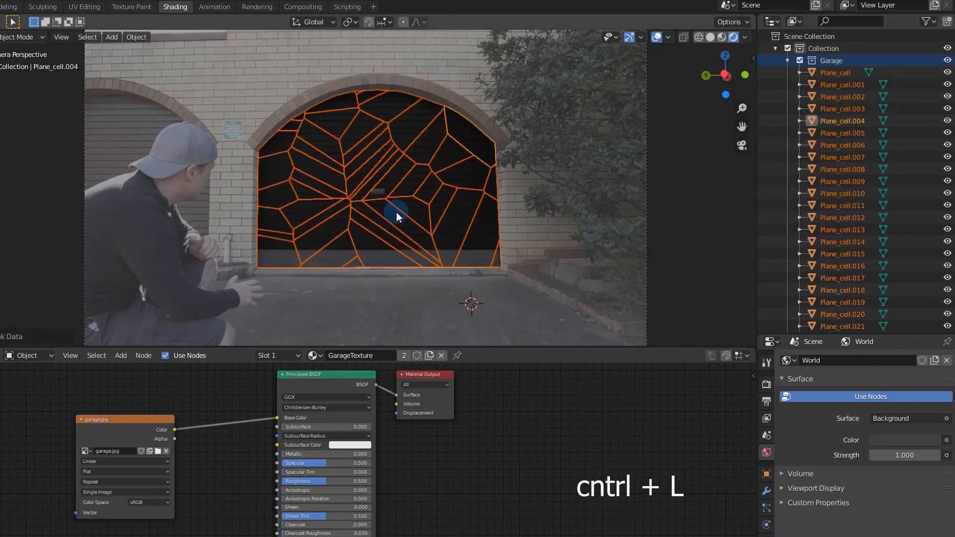
pyautogui.hotkey('alt', 'a')
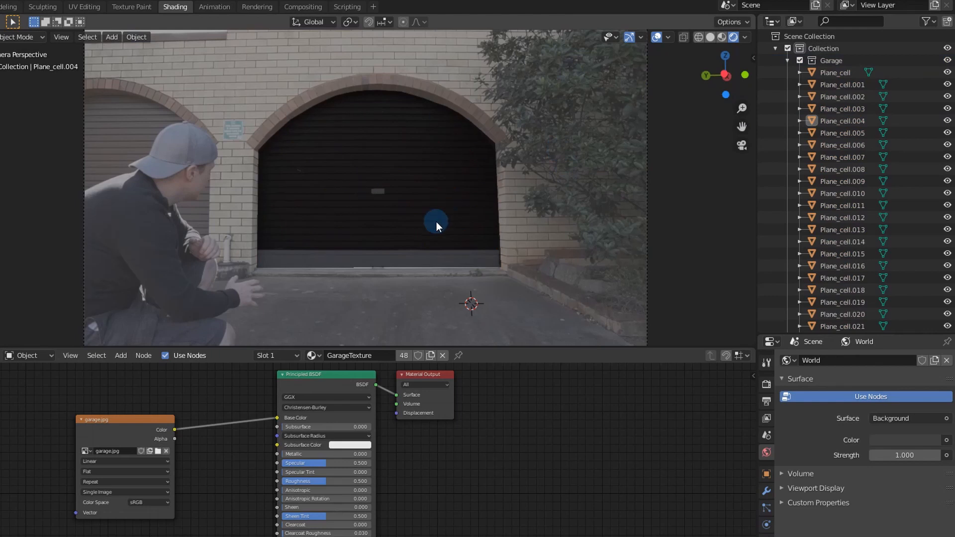
# - Add a Sun light at the 3D cursor and raise it along Z to above the garage arch
pyautogui.hotkey('shift', 'a')
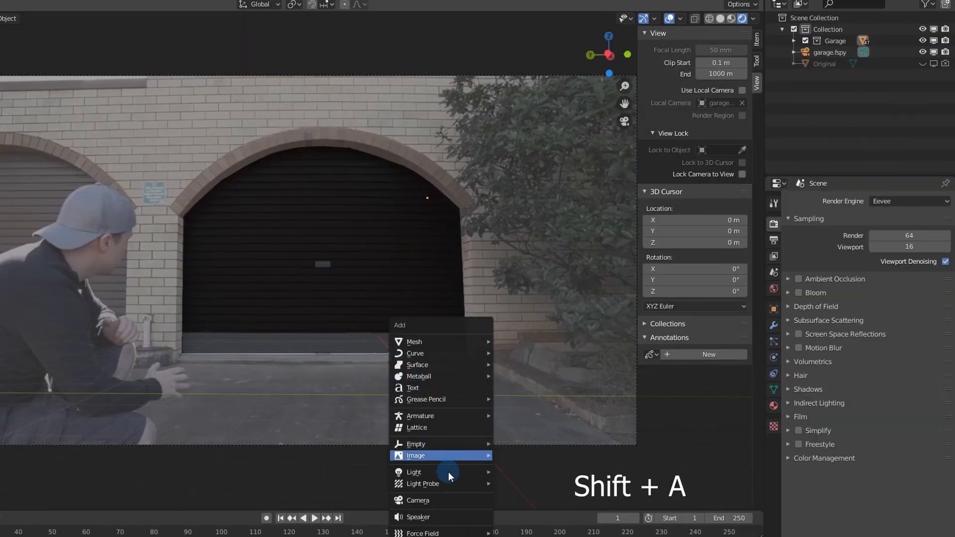
pyautogui.click(515, 473)
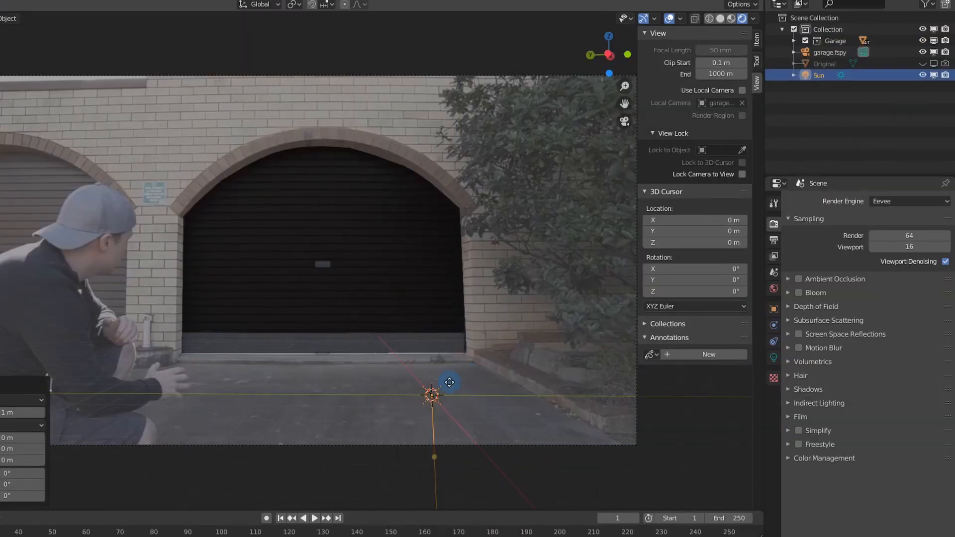
pyautogui.press('g')
pyautogui.press('z')
pyautogui.click(454, 80)
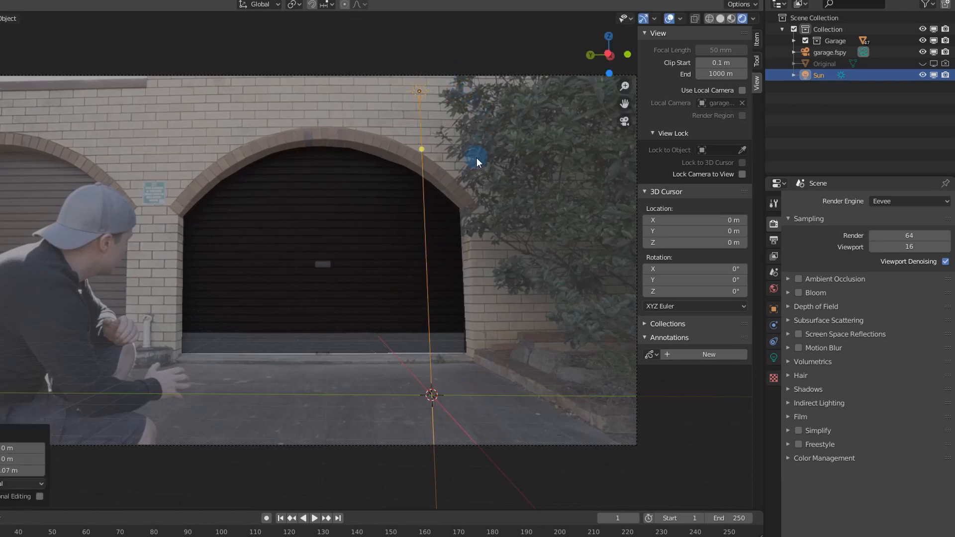
# - Set the Sun light's strength to 9 and its angle to 2.63°
pyautogui.click(773, 357)
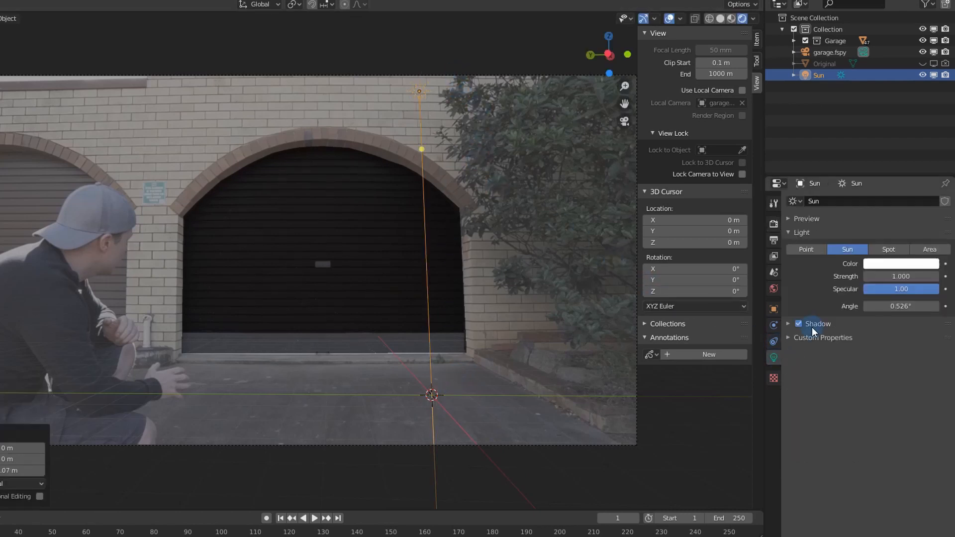
pyautogui.click(895, 276)
pyautogui.write('9')
pyautogui.press('Return')
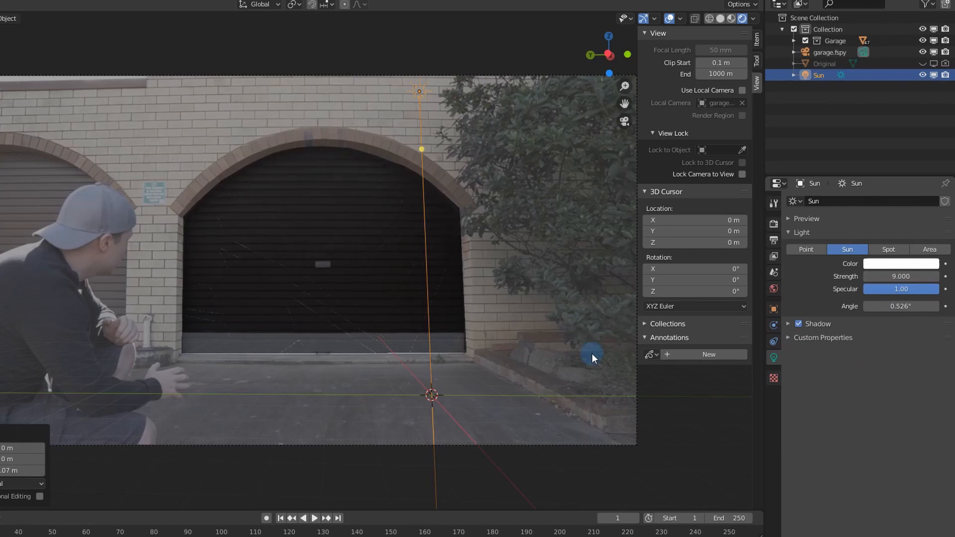
pyautogui.moveTo(891, 306); pyautogui.dragTo(911, 306)
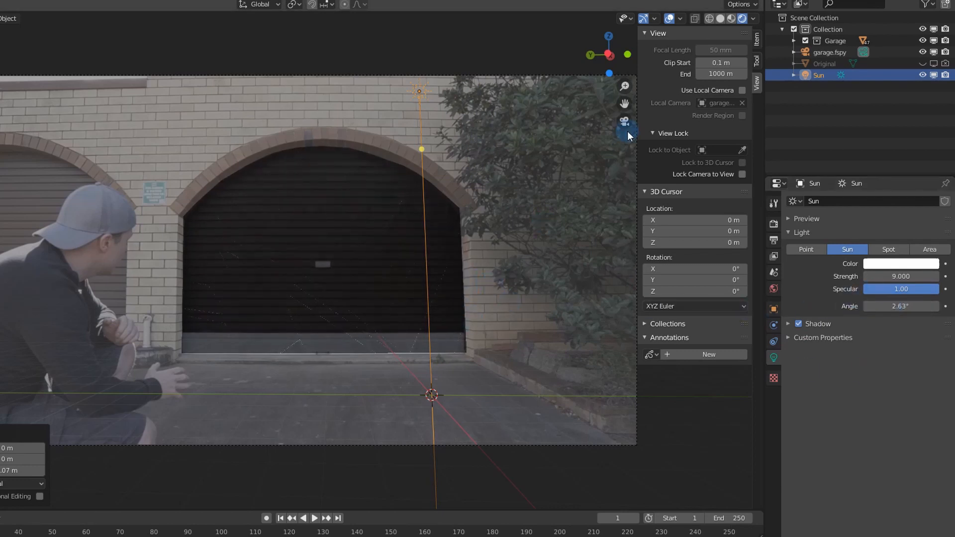
# - Tilt the Sun light by about 6.7° while viewing the garage door from the side
pyautogui.moveTo(490, 284); pyautogui.dragTo(547, 243, button='middle')
pyautogui.press('r')
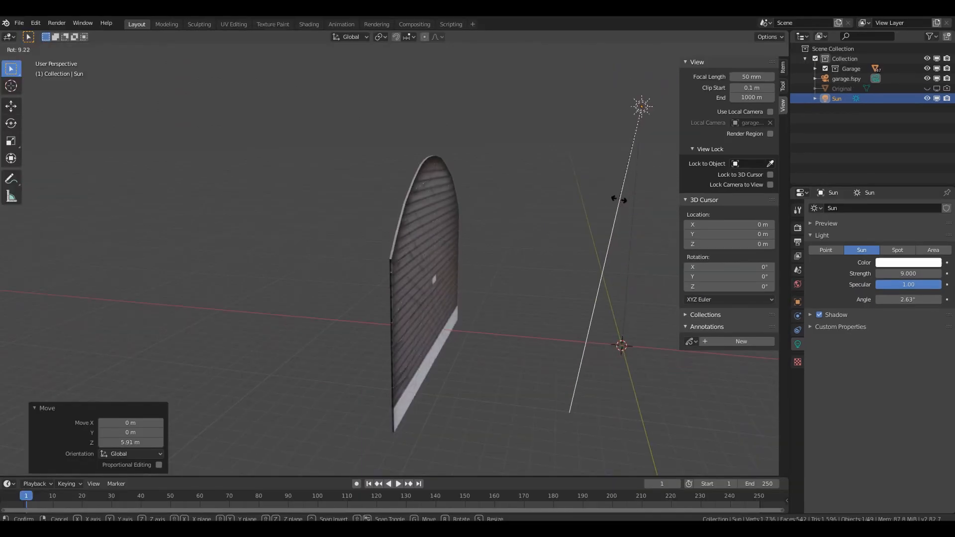
pyautogui.click(627, 185)
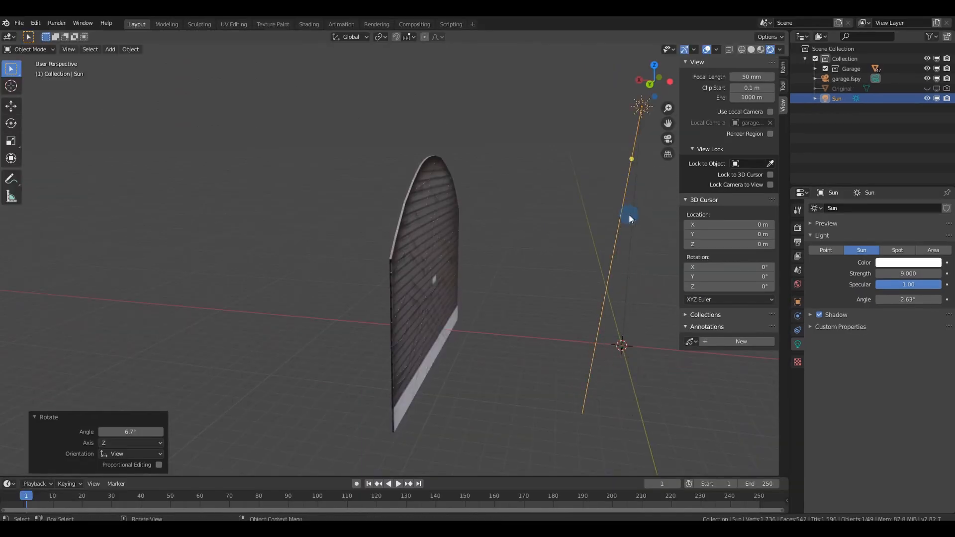
# - Move the Sun light up and off to the side of the garage door by about X 1.09 m, Y -6.39 m, Z 4.6 m
pyautogui.moveTo(629, 214); pyautogui.dragTo(583, 264, button='middle')
pyautogui.scroll(-4, 583, 264)
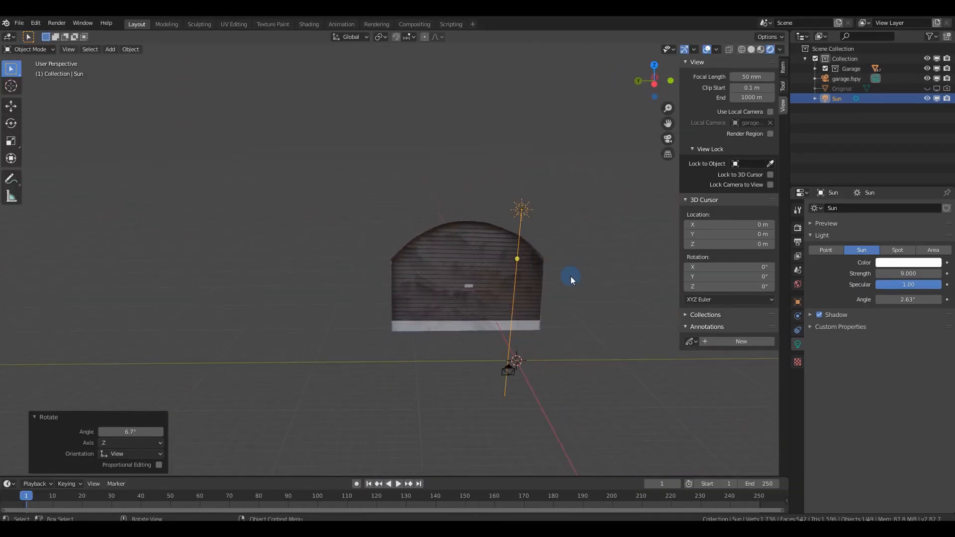
pyautogui.press('g')
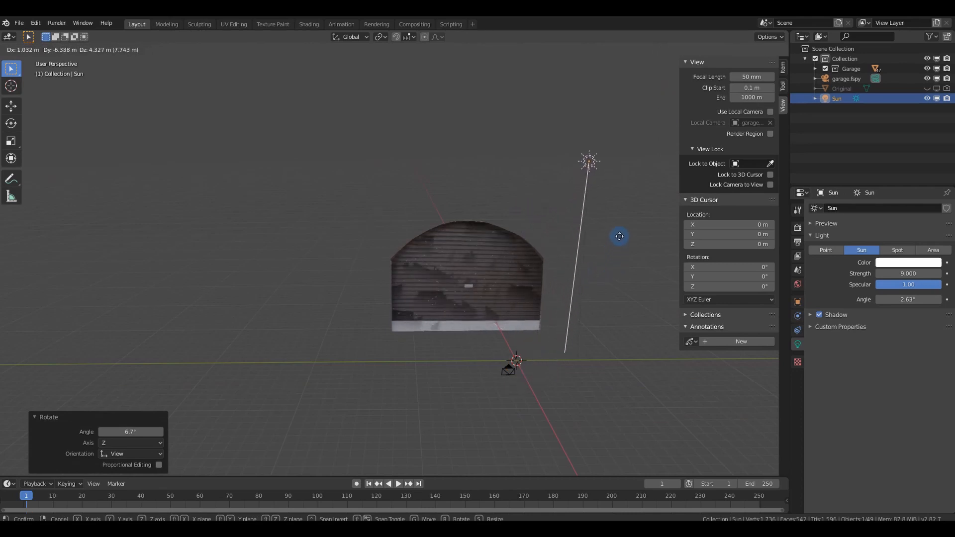
pyautogui.click(618, 239)
pyautogui.scroll(3, 619, 274)
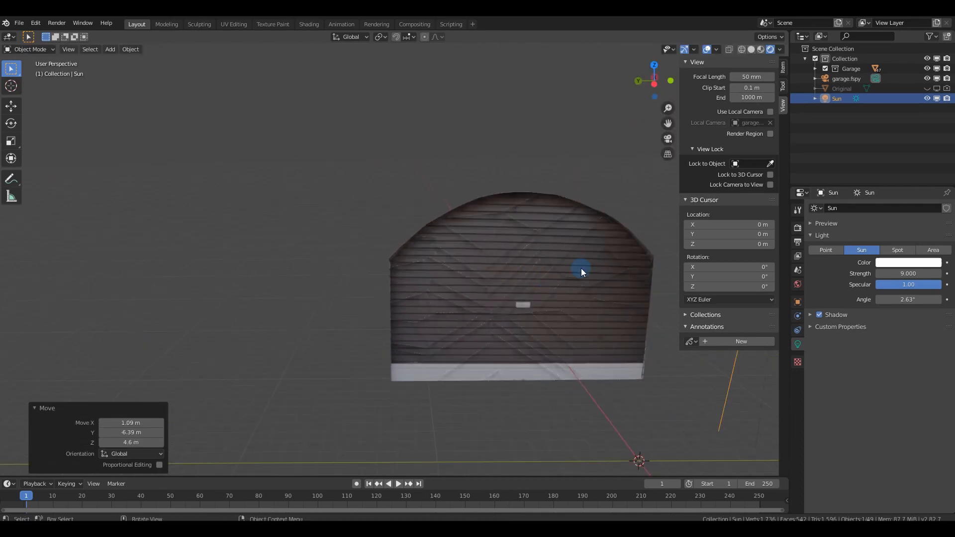
pyautogui.click(668, 140)
# - Rotate the Sun light by about 2.29°, reposition it above the garage door, and return to the camera view
pyautogui.press('r')
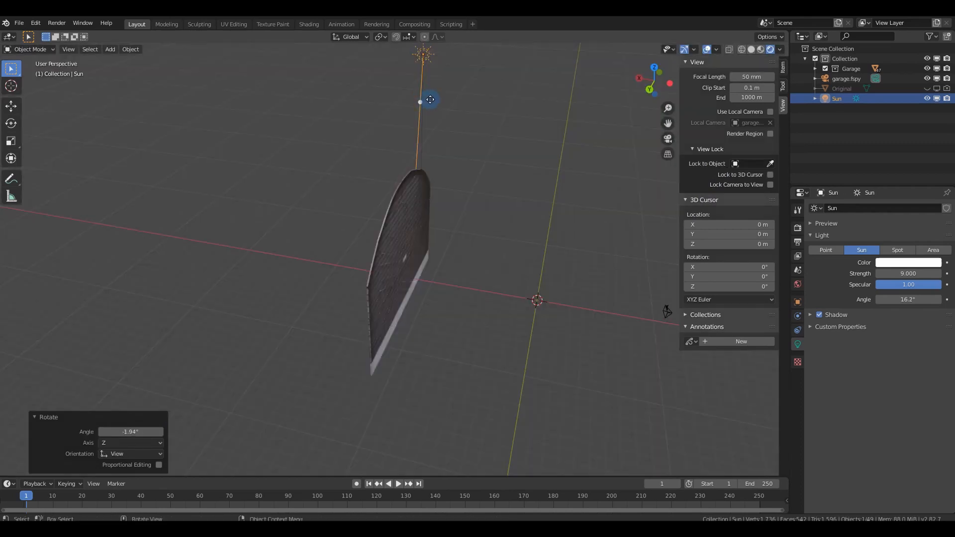
pyautogui.click(451, 94)
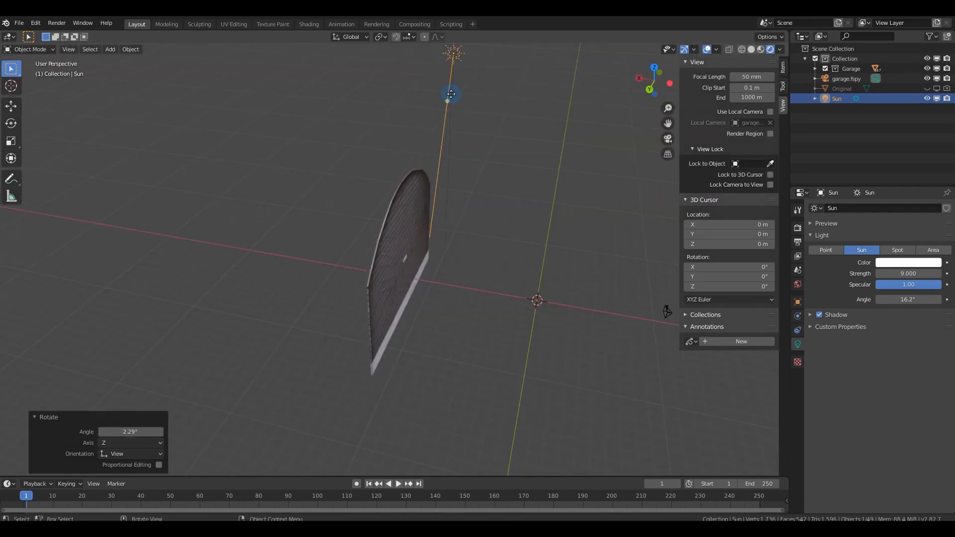
pyautogui.click(667, 139)
# - Add a plane mesh and move it along X onto the driveway just in front of the garage door
pyautogui.hotkey('shift', 'a')
pyautogui.moveTo(469, 330)
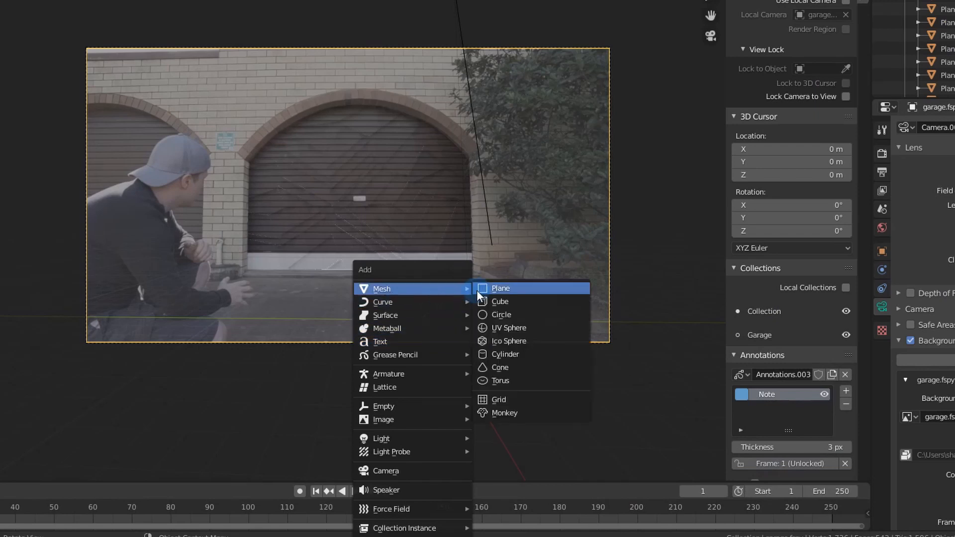
pyautogui.click(479, 288)
pyautogui.moveTo(441, 319); pyautogui.dragTo(424, 281)
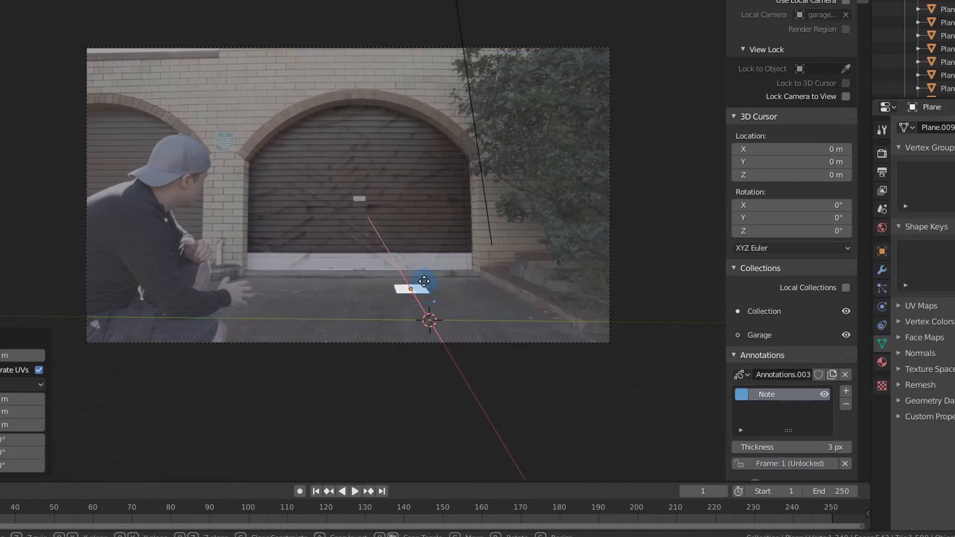
pyautogui.click(423, 278)
# - Stretch the plane's two side edges outward along Y so it spans the full width of the driveway
pyautogui.press('Tab')
pyautogui.press('2')
pyautogui.scroll(3, 480, 302)
pyautogui.click(472, 343)
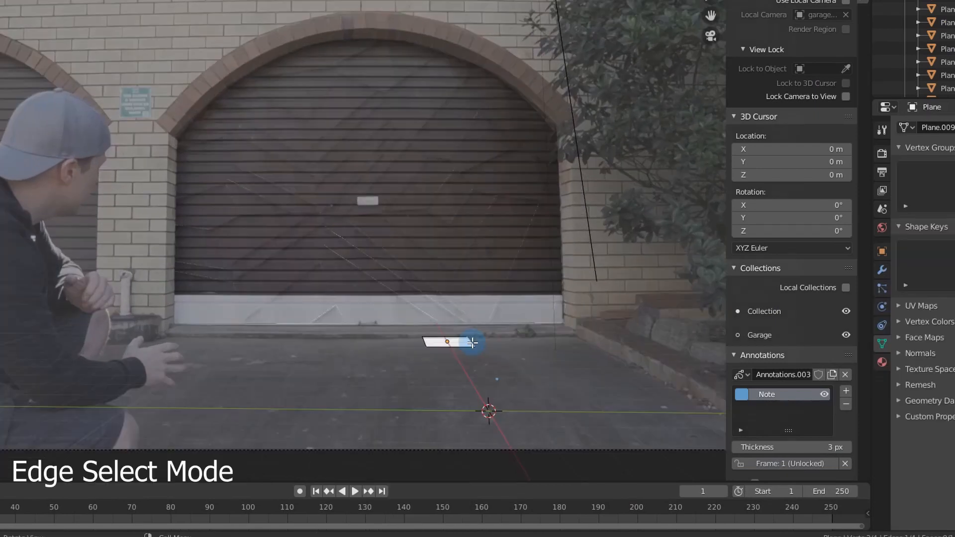
pyautogui.moveTo(472, 342); pyautogui.dragTo(587, 337)
pyautogui.click(422, 346)
pyautogui.press('g')
pyautogui.press('y')
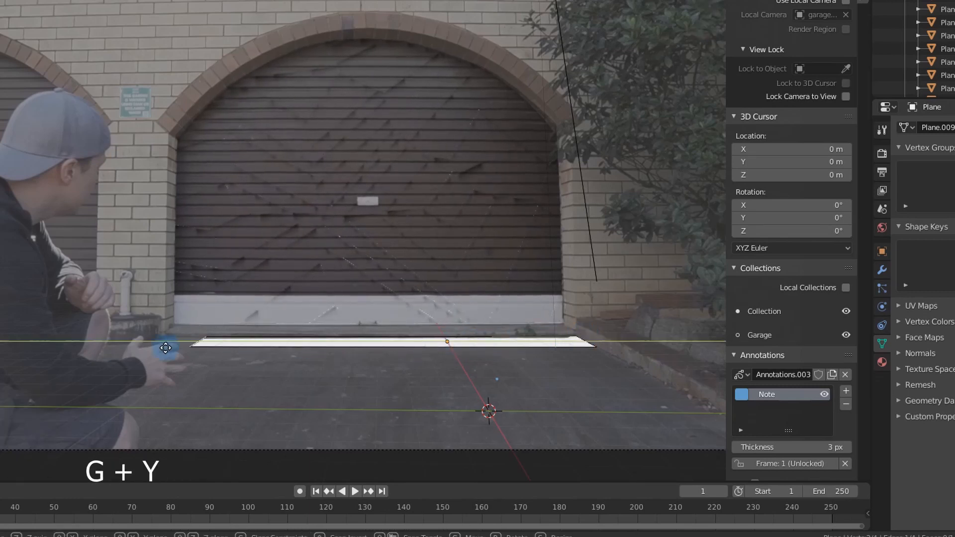
pyautogui.click(86, 349)
# - Move the plane's front edge about -11.1 m along X, past the camera, to cover the driveway
pyautogui.click(358, 348)
pyautogui.press('g')
pyautogui.press('x')
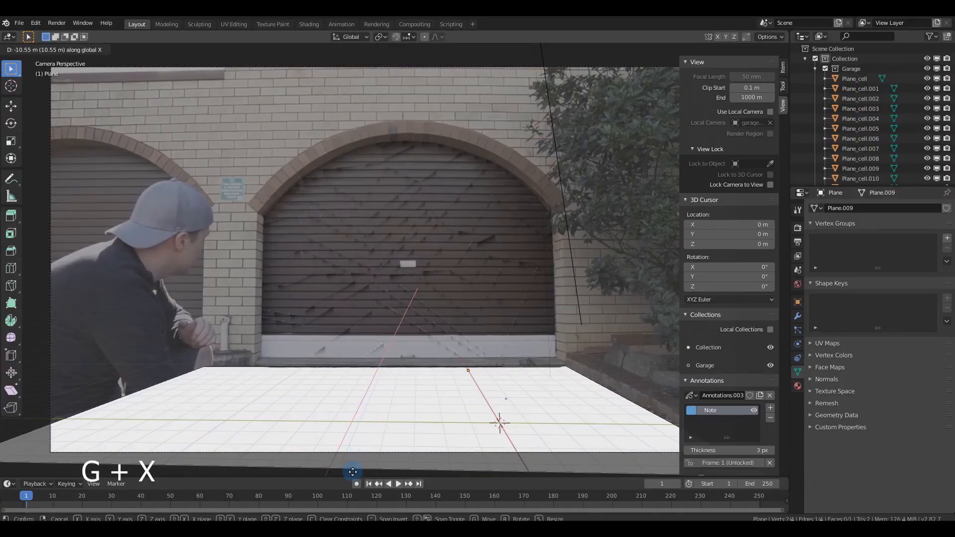
pyautogui.click(352, 475)
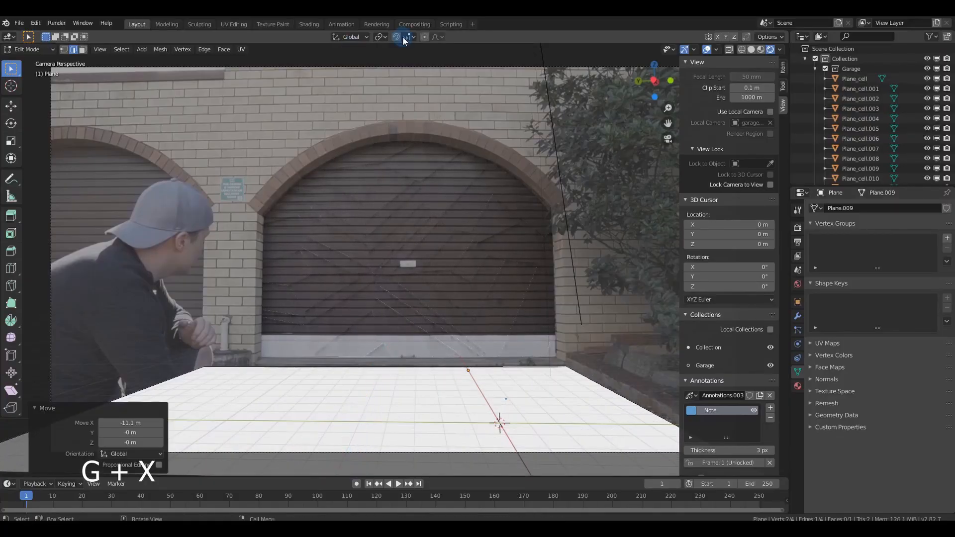
# - Extrude the ground plane's garden-side edge up about 0.967 m and outward about 6.12 m along Y to form the raised bed, finishing in Object Mode
pyautogui.click(643, 407)
pyautogui.press('e')
pyautogui.press('z')
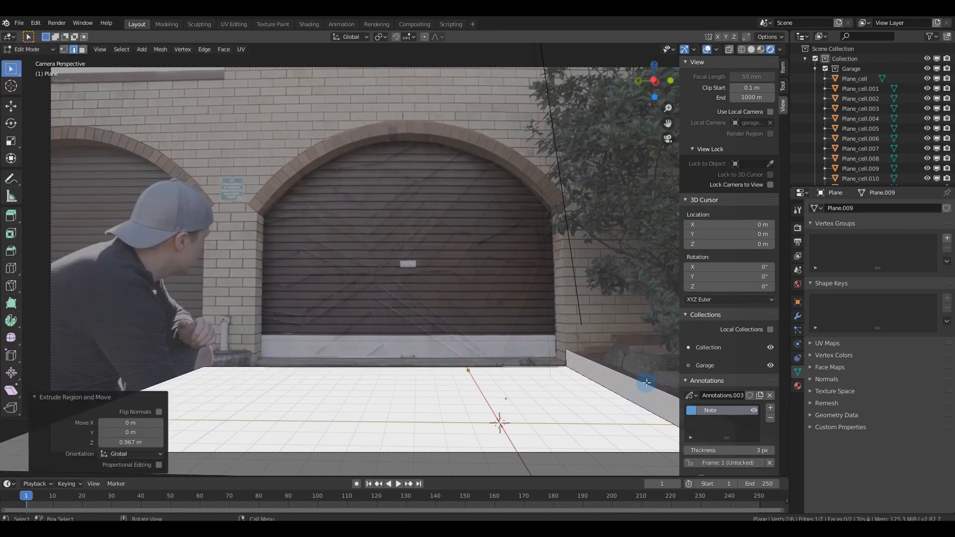
pyautogui.press('e')
pyautogui.press('y')
pyautogui.click(1, 359)
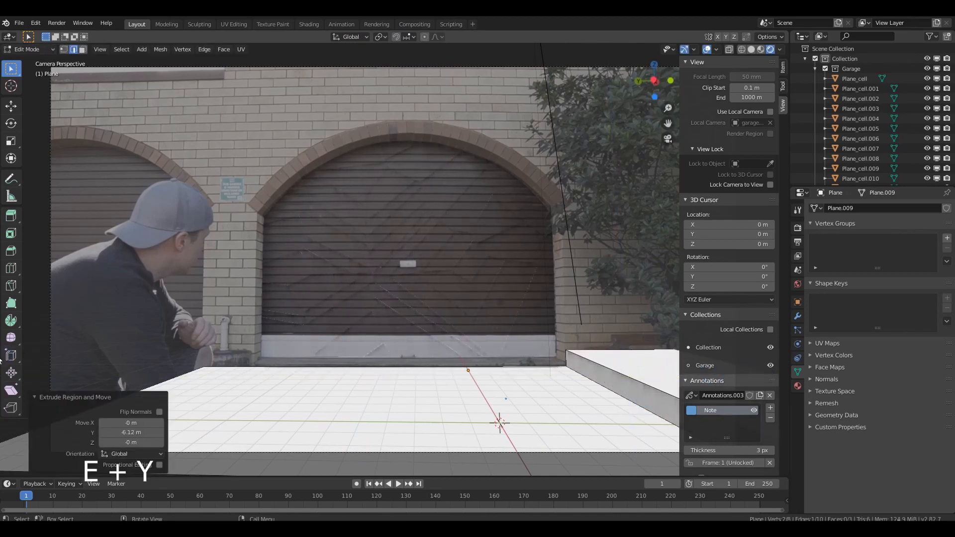
pyautogui.press('Tab')
# - Move the ground plane about 3.69 m along X so it extends beneath and behind the garage door, and return to the camera view
pyautogui.click(668, 139)
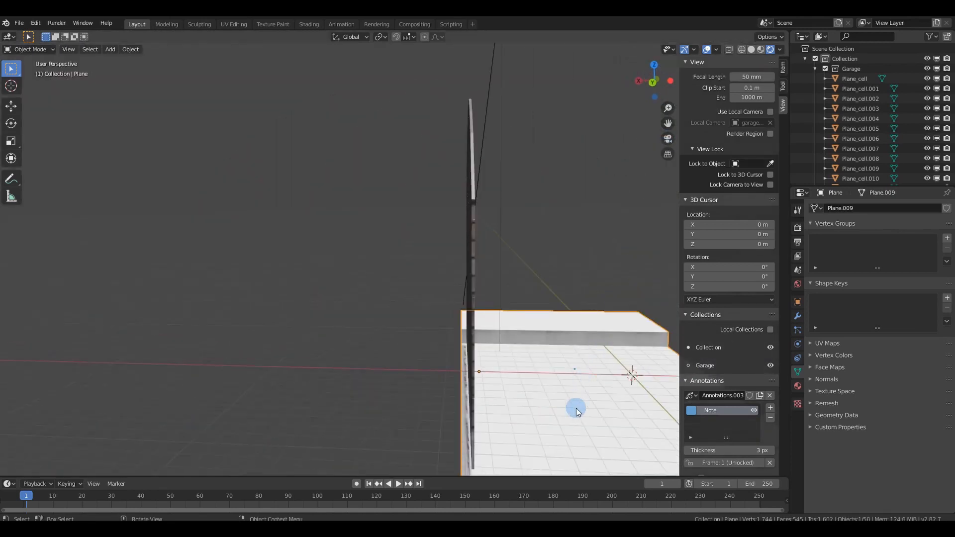
pyautogui.press('g')
pyautogui.press('x')
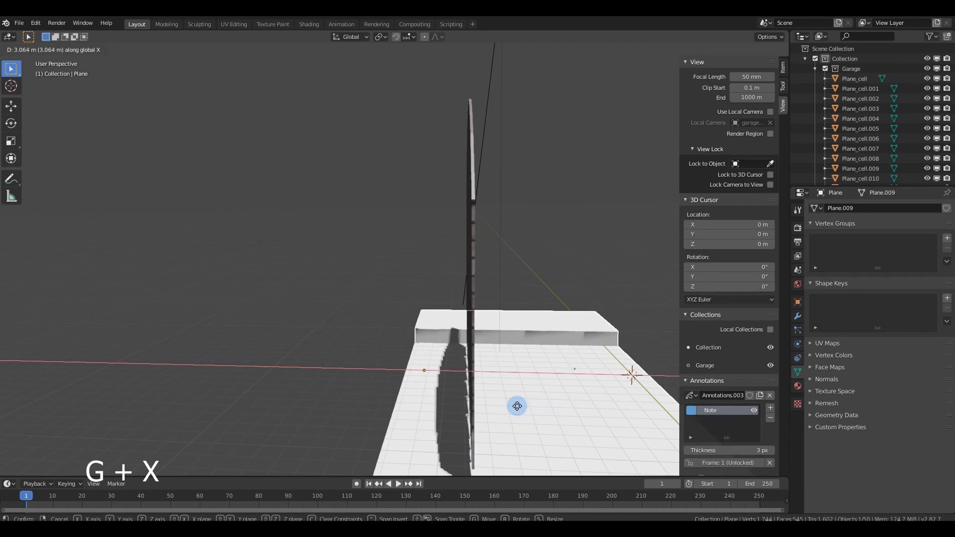
pyautogui.click(509, 405)
pyautogui.click(668, 140)
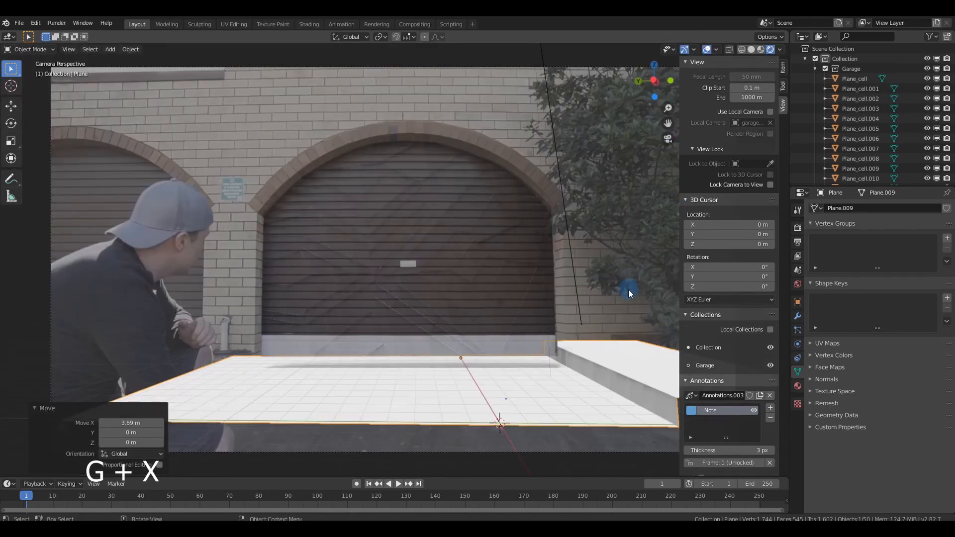
pyautogui.scroll(-2, 628, 288)
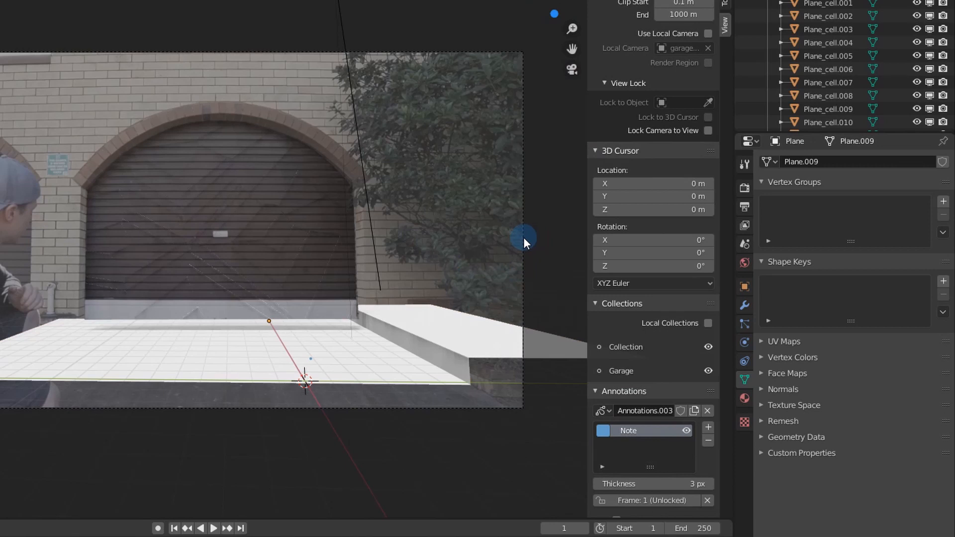
# - Set the depth of the camera's garage.fspy background image to Front
pyautogui.click(631, 265)
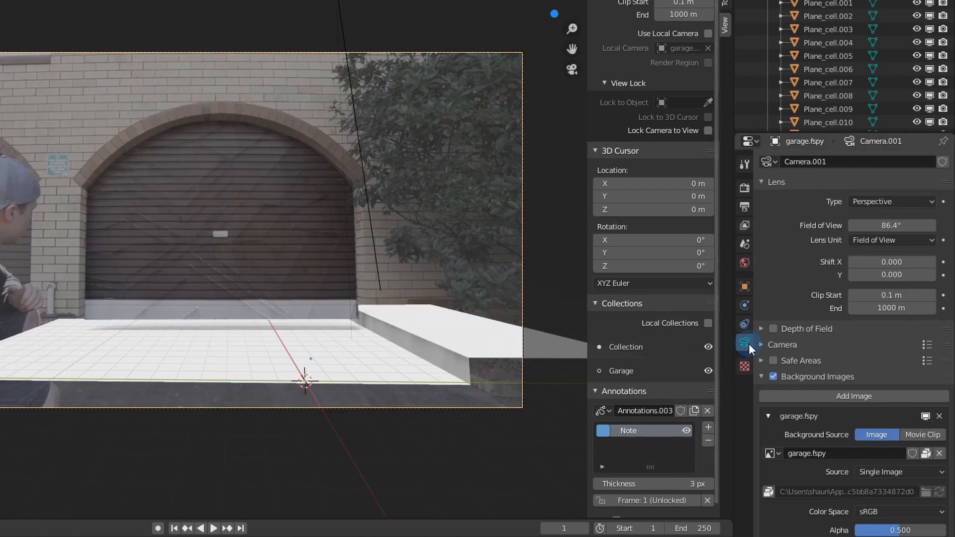
pyautogui.scroll(-4, 886, 438)
pyautogui.click(923, 465)
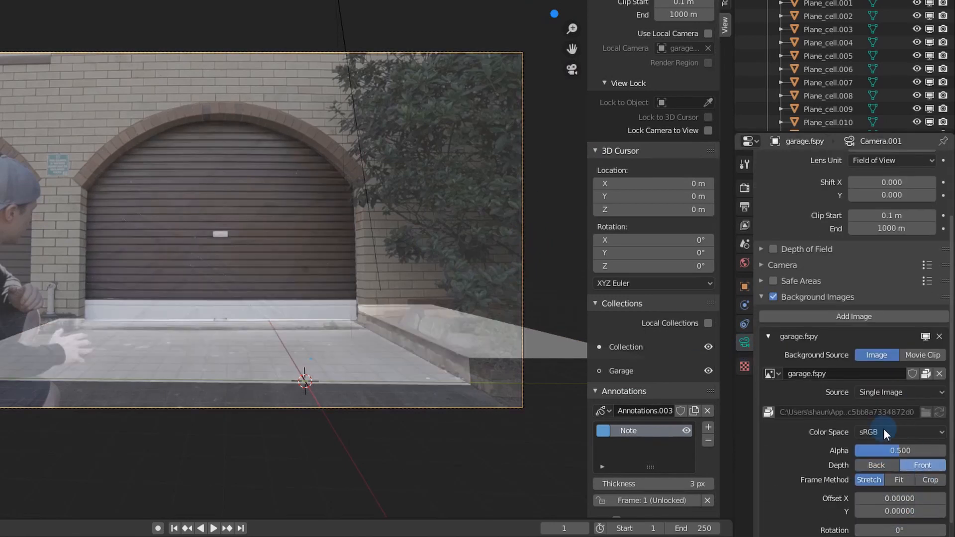
pyautogui.scroll(3, 531, 329)
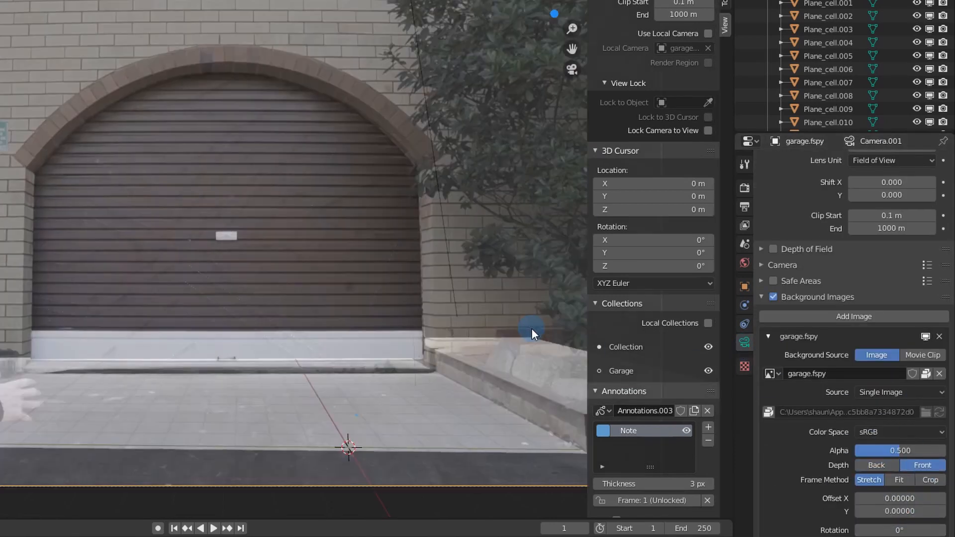
# - Give the ground plane a Passive rigid body with the Mesh collision shape
pyautogui.click(310, 396)
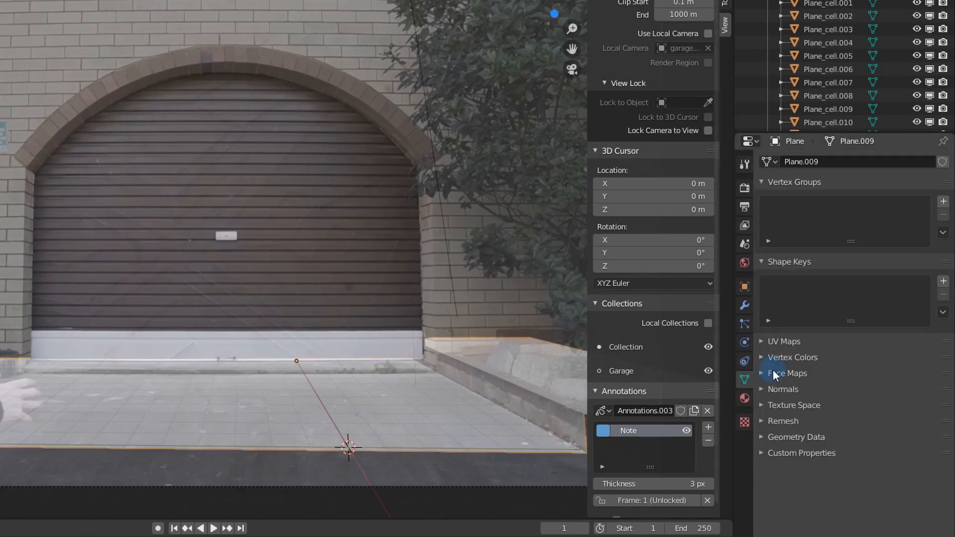
pyautogui.click(745, 342)
pyautogui.click(903, 207)
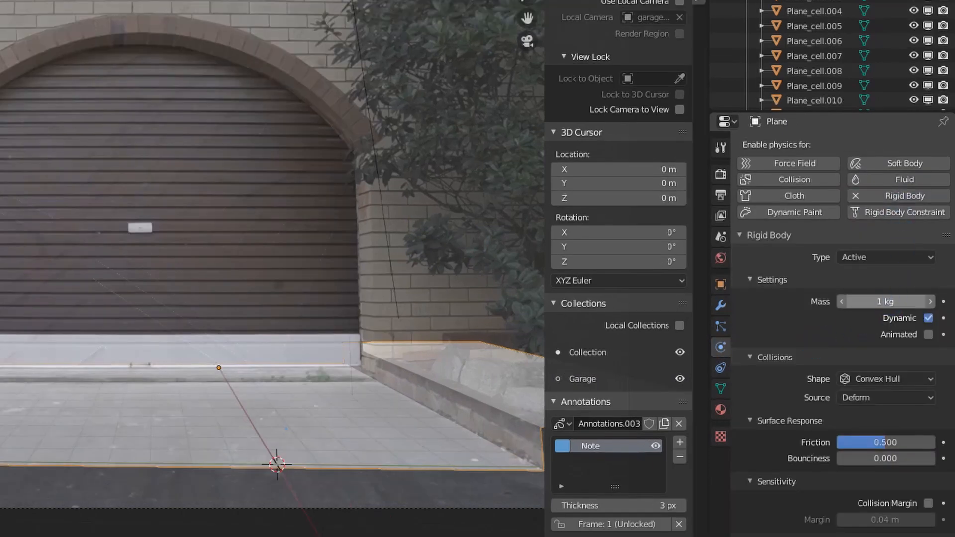
pyautogui.click(881, 254)
pyautogui.click(878, 291)
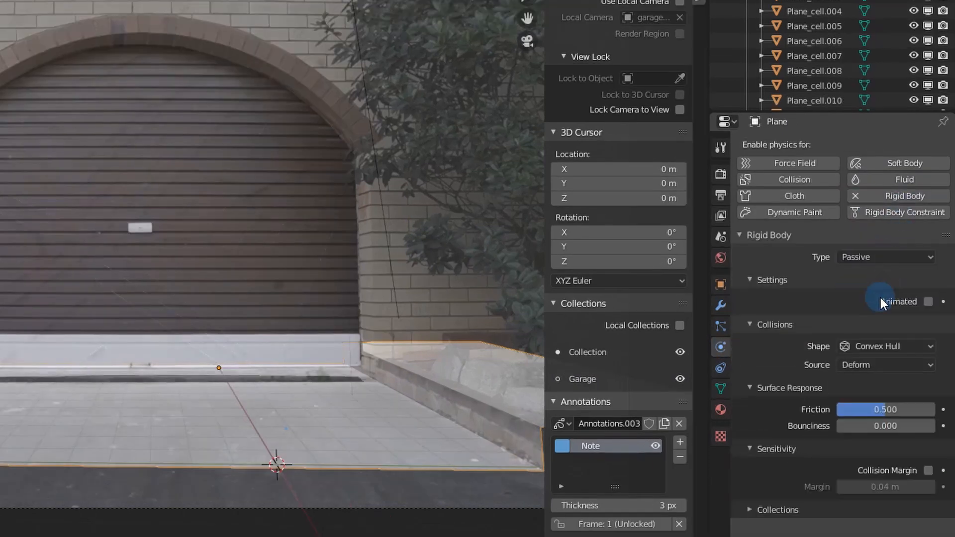
pyautogui.click(891, 347)
pyautogui.click(892, 461)
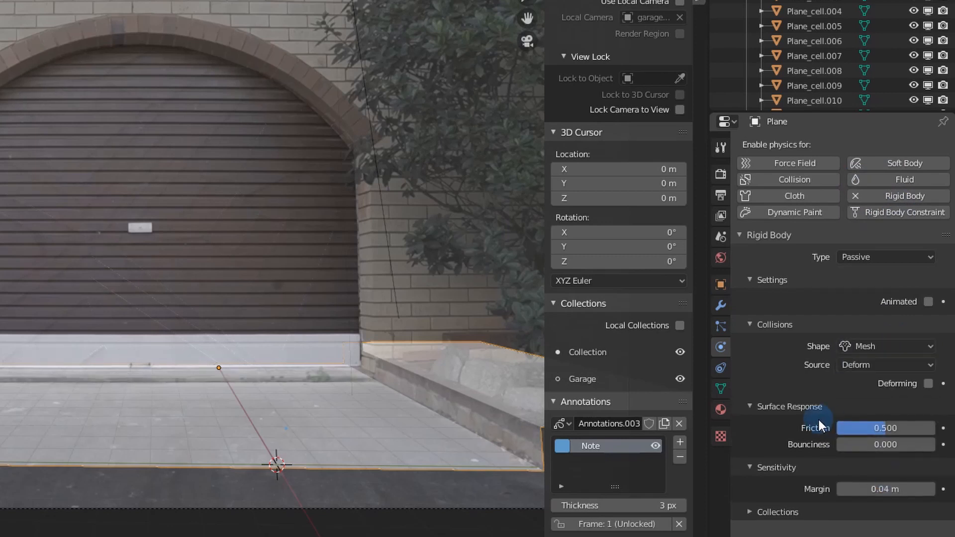
# - Set the ground plane's rigid body friction to 0.799 and its collision margin to 0.00005 m
pyautogui.moveTo(889, 426); pyautogui.dragTo(915, 427)
pyautogui.click(877, 483)
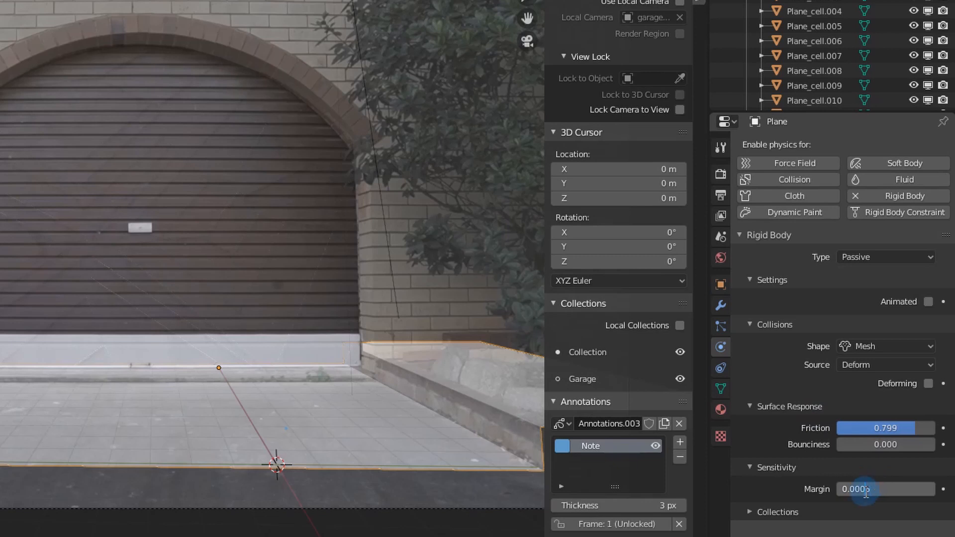
pyautogui.write('0.00001')
pyautogui.click(780, 488)
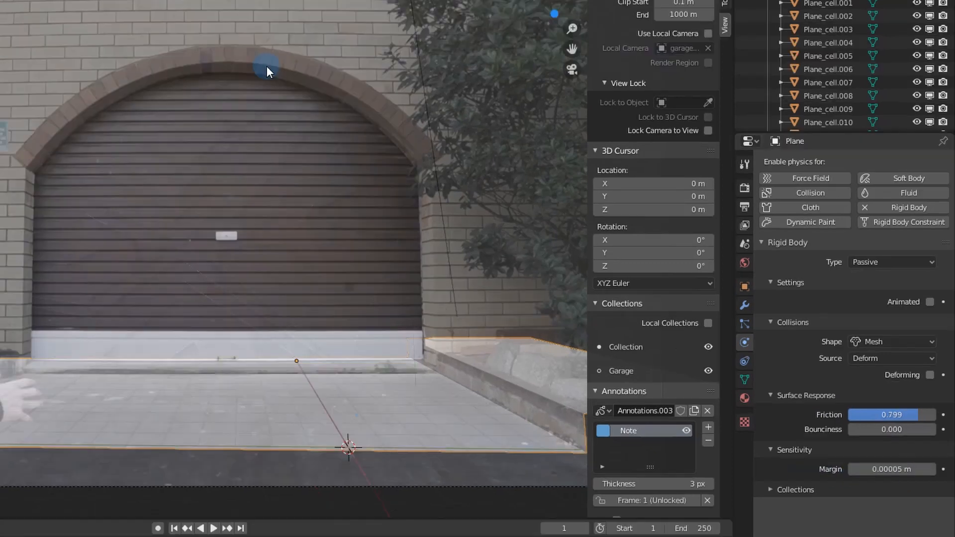
# - Give the door fragment Plane_cell.032 an Active rigid body with a mass of 20 kg
pyautogui.click(140, 65)
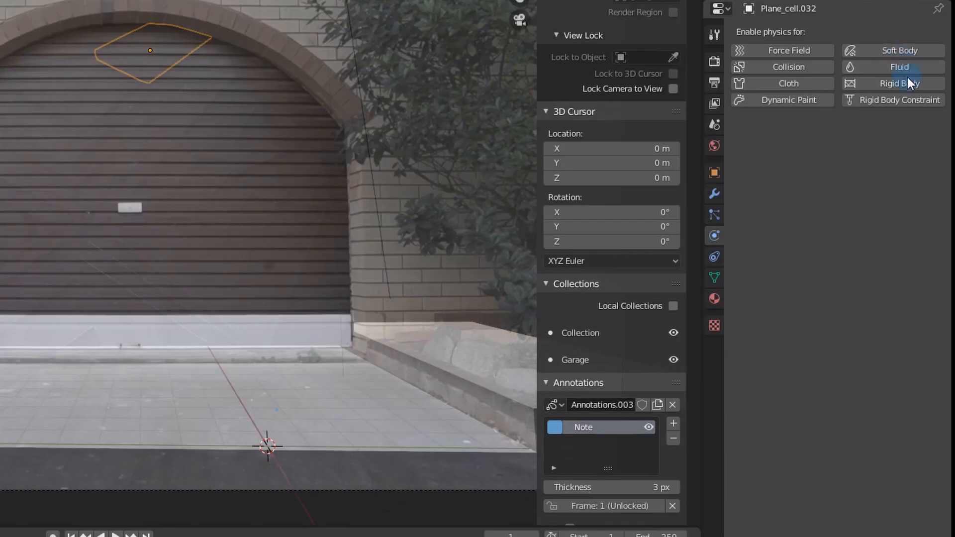
pyautogui.click(914, 207)
pyautogui.click(900, 146)
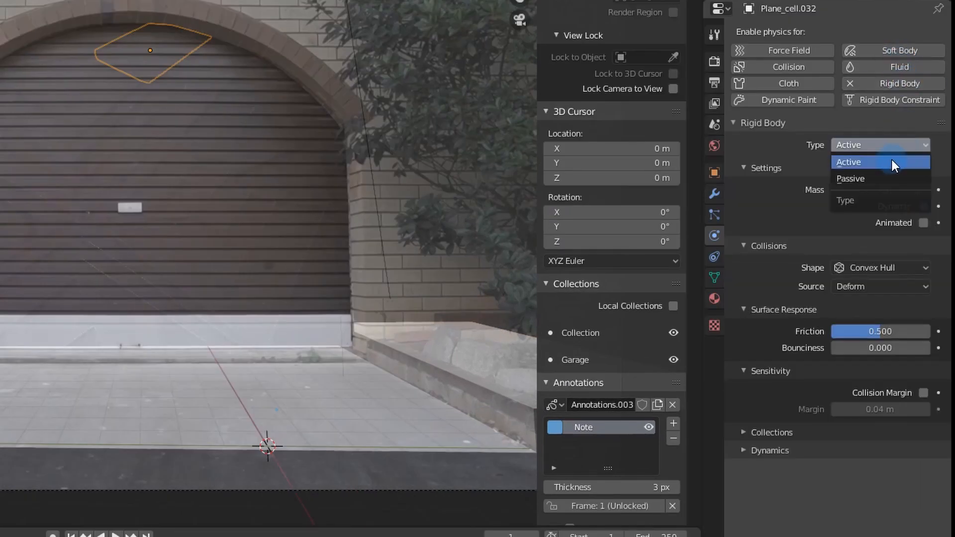
pyautogui.click(891, 159)
pyautogui.click(887, 188)
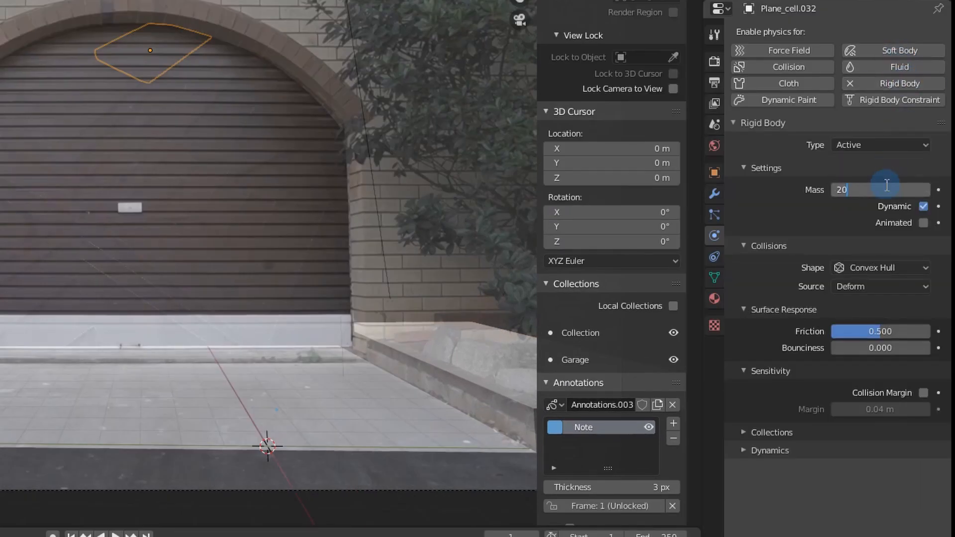
pyautogui.press('Return')
# - Keep Plane_cell.032's collision shape as Convex Hull and set its friction to 0.828
pyautogui.click(926, 267)
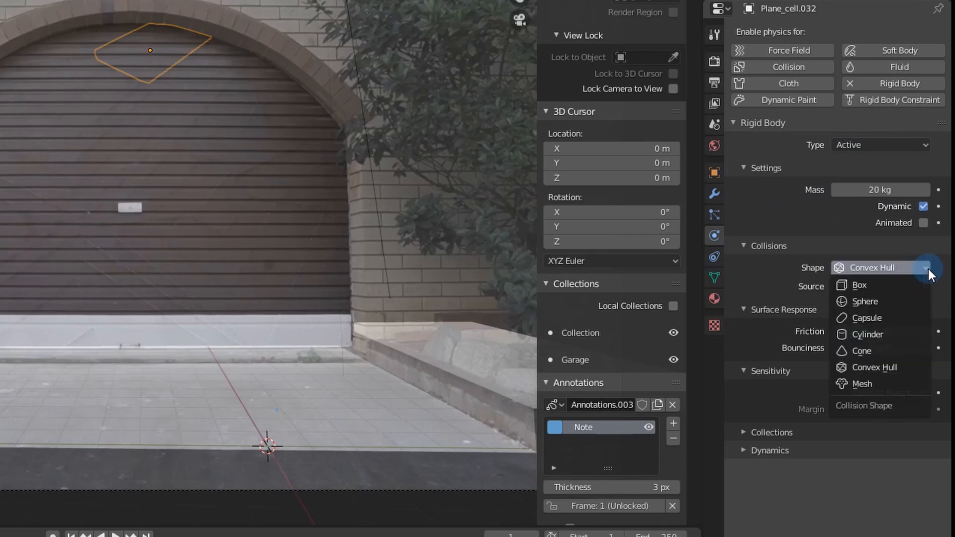
pyautogui.click(900, 366)
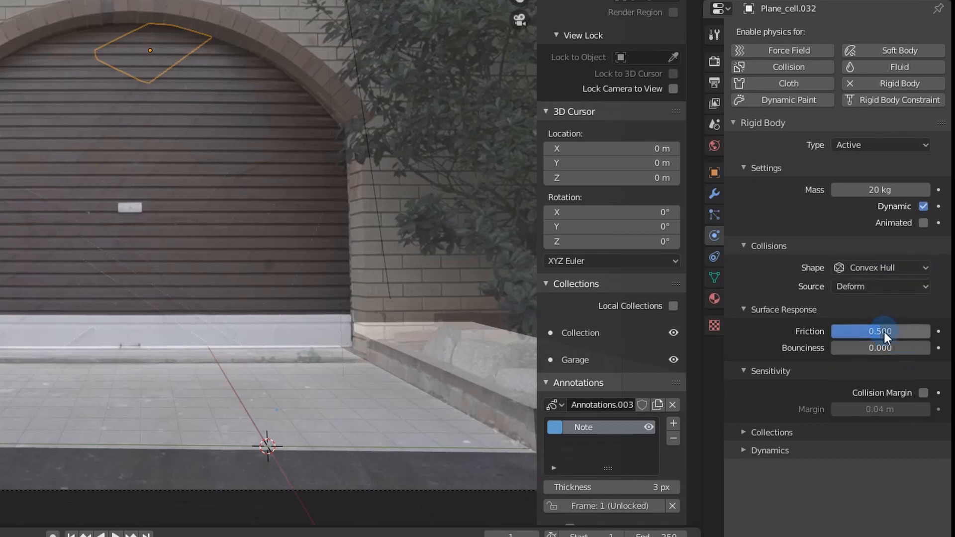
pyautogui.moveTo(885, 333); pyautogui.dragTo(916, 333)
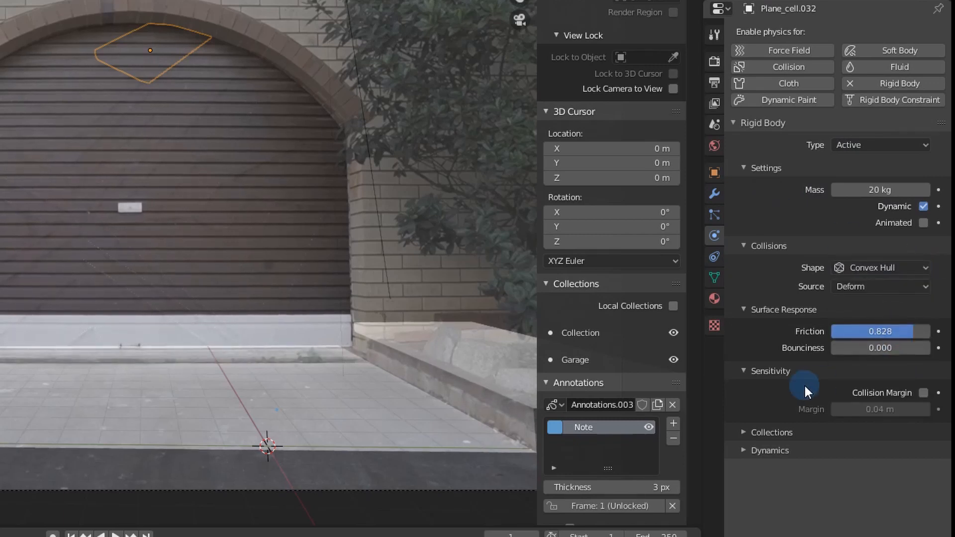
# - Enter a collision margin of 0.0004 m for Plane_cell.032, switch its custom Collision Margin off, and play the simulation
pyautogui.click(923, 393)
pyautogui.doubleClick(908, 405)
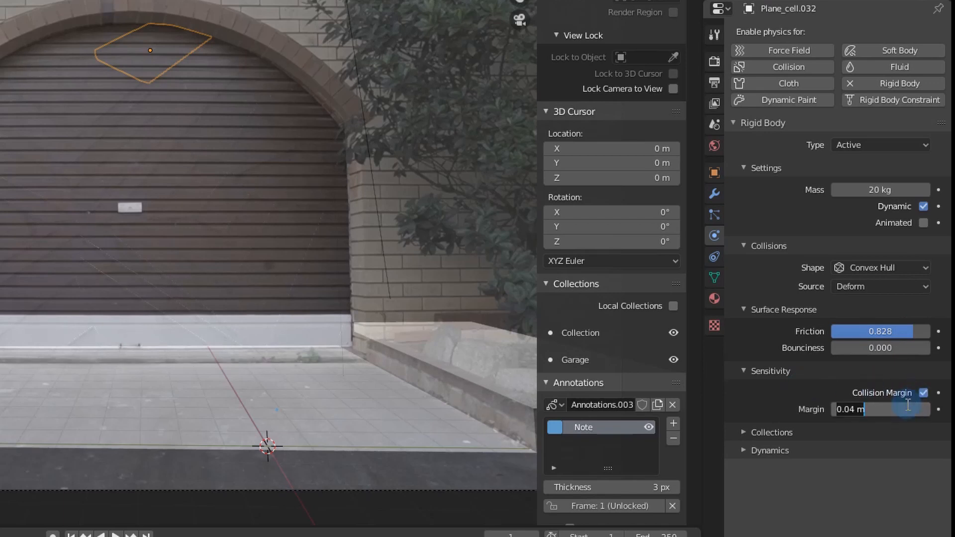
pyautogui.write('0.0004')
pyautogui.press('Return')
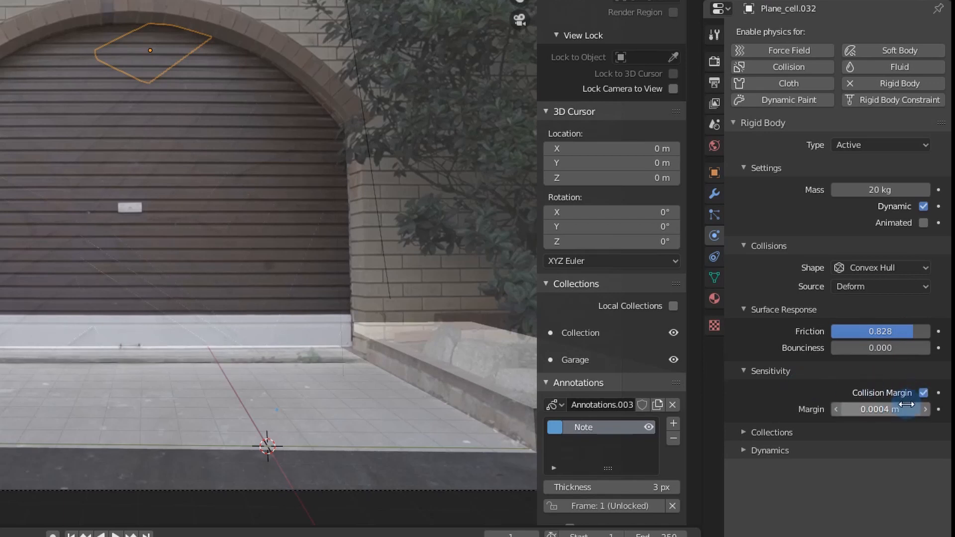
pyautogui.click(852, 394)
pyautogui.press('space')
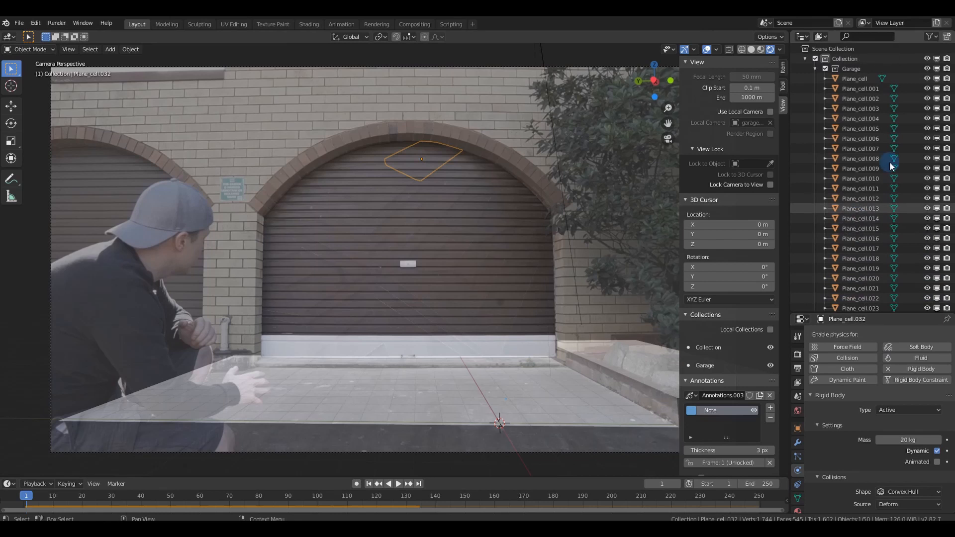
# - Select all objects of the Garage collection and copy Plane_cell.032's rigid body settings to them with Copy from Active
pyautogui.rightClick(846, 67)
pyautogui.click(837, 121)
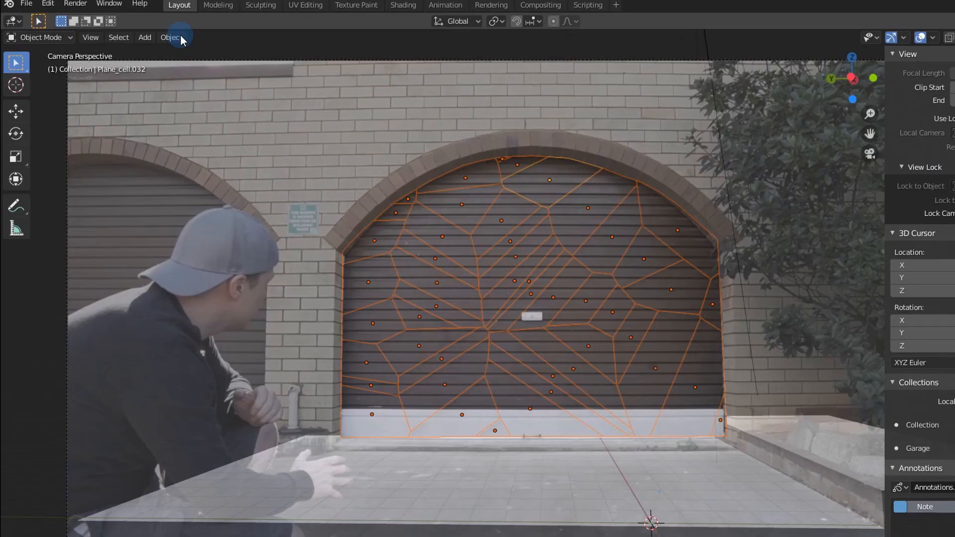
pyautogui.click(179, 37)
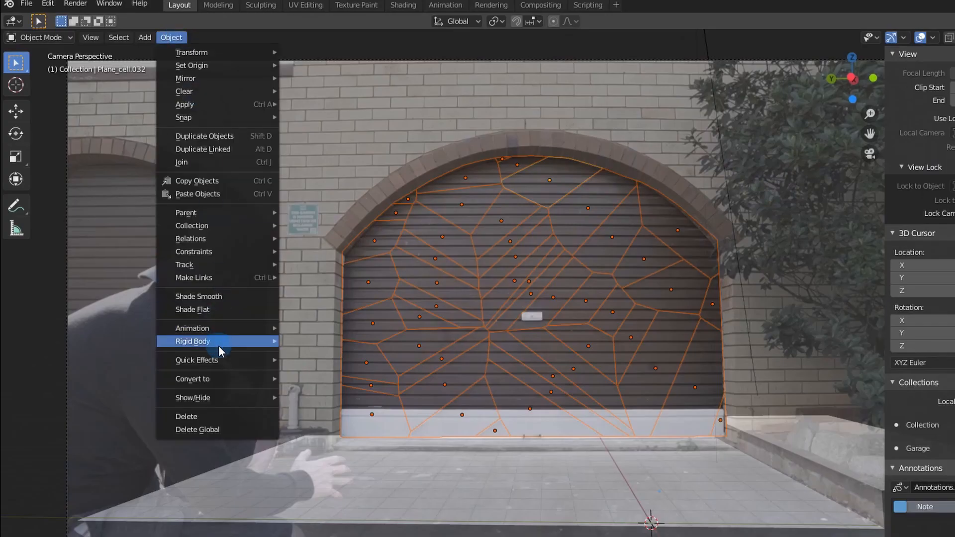
pyautogui.moveTo(223, 343)
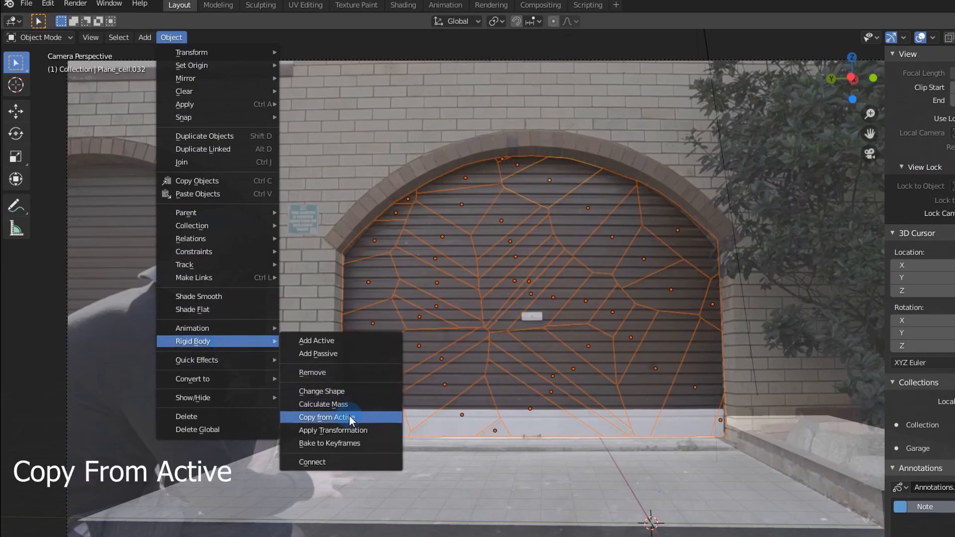
pyautogui.click(328, 417)
# - Play the simulation and examine how the door pieces fall and meet the ground plane from different angles
pyautogui.press('space')
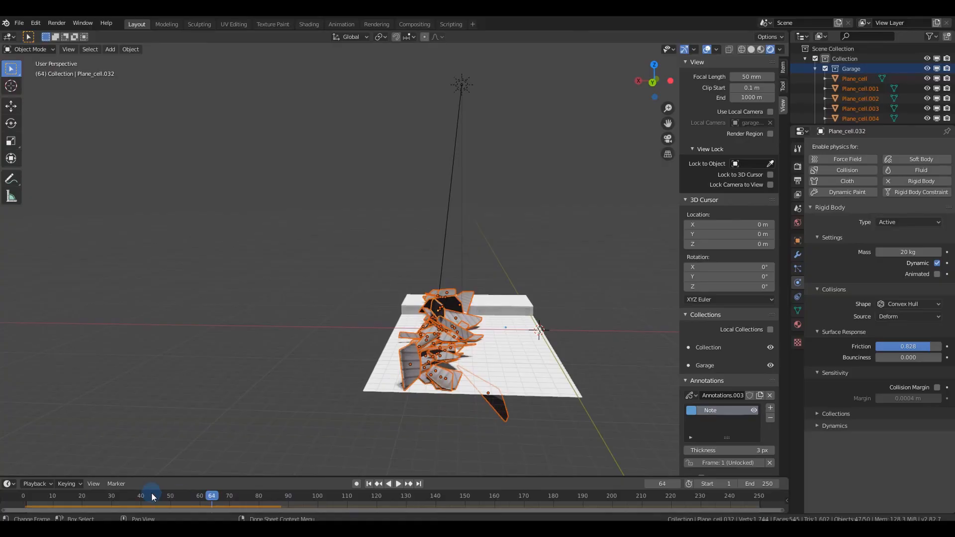
pyautogui.click(139, 496)
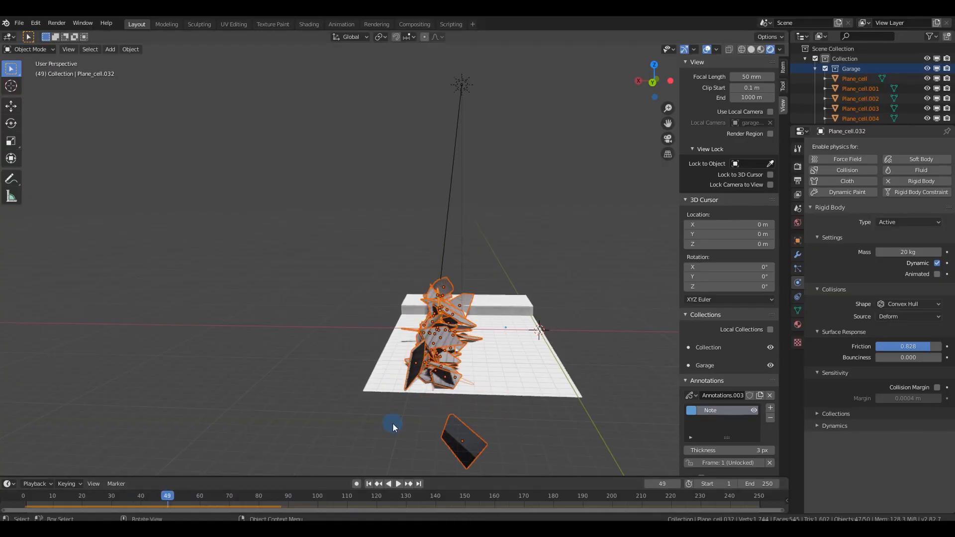
pyautogui.moveTo(393, 423); pyautogui.dragTo(455, 364, button='middle')
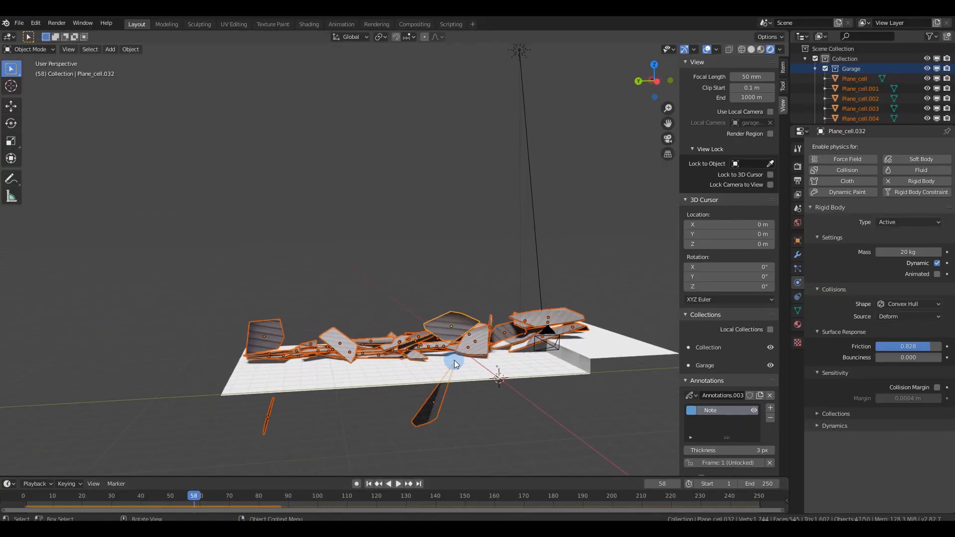
pyautogui.press('Escape')
# - Delete all bakes of the rigid body simulation and enable Split Impulse for the Rigid Body World
pyautogui.click(798, 209)
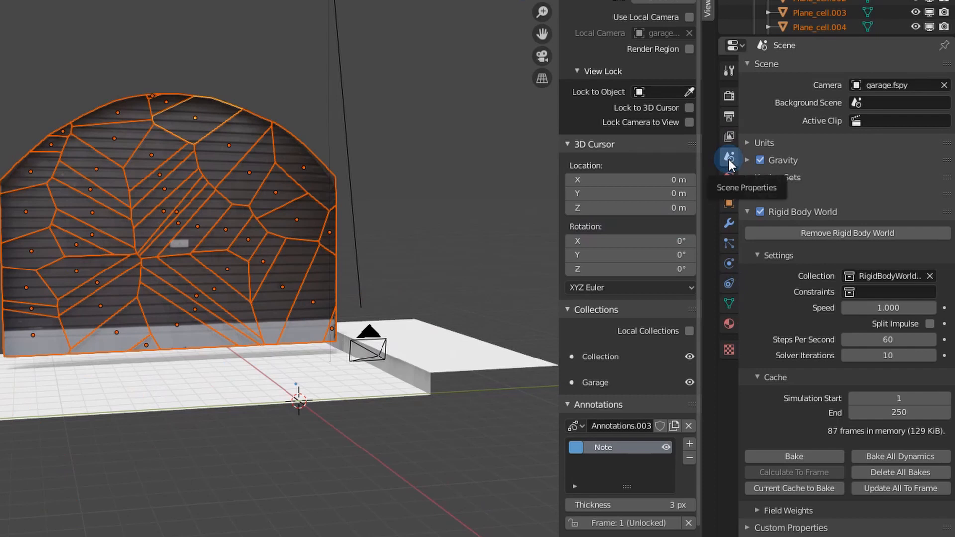
pyautogui.click(913, 471)
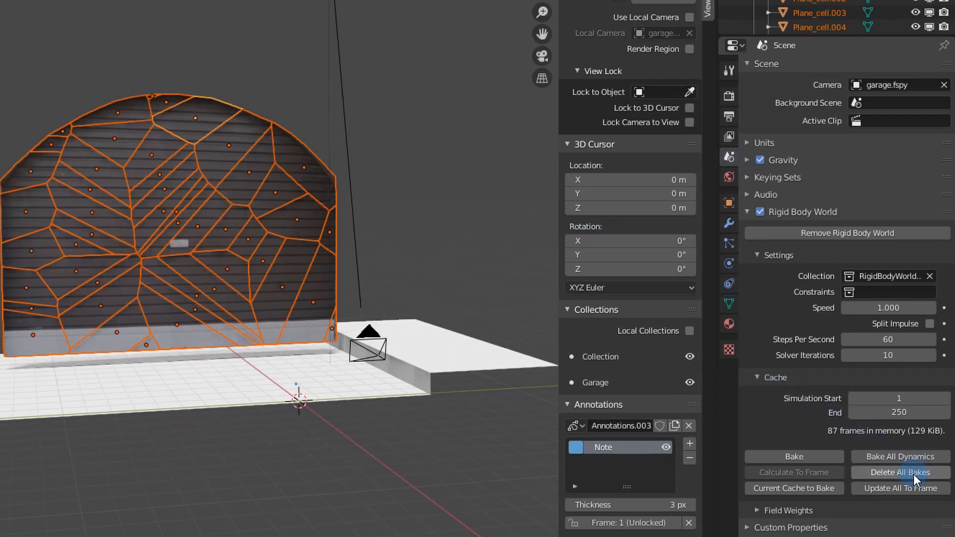
pyautogui.click(930, 324)
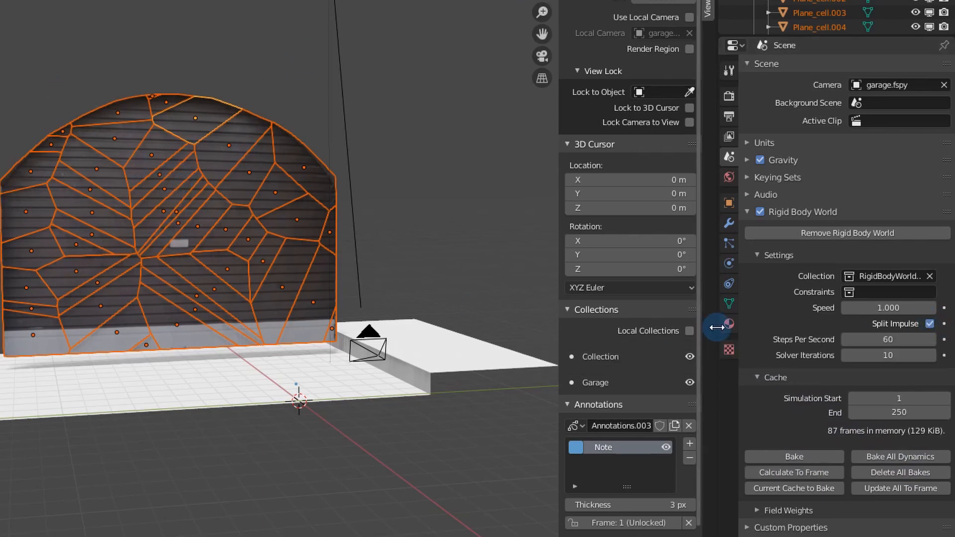
# - Set the Rigid Body World's steps per second to 120 and play the simulation
pyautogui.click(885, 338)
pyautogui.write('12')
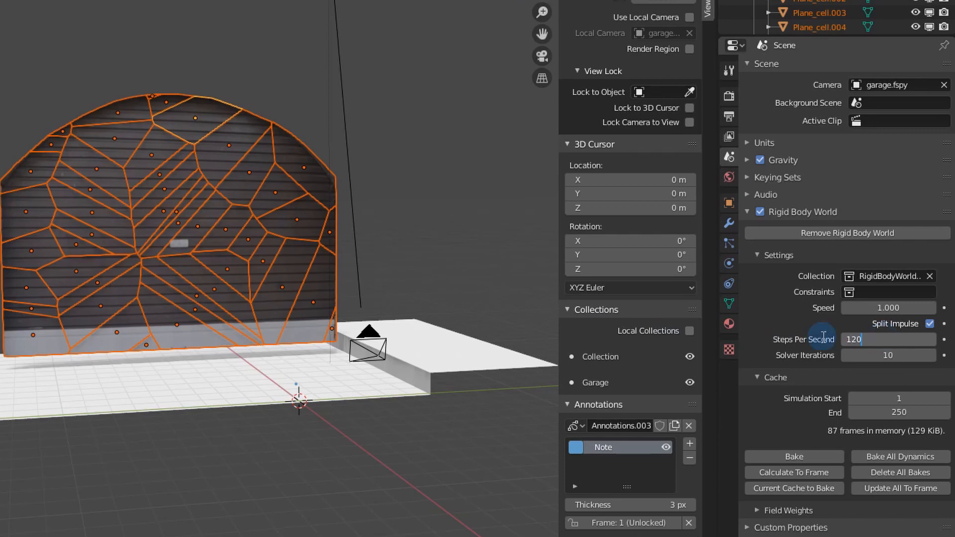
pyautogui.press('Return')
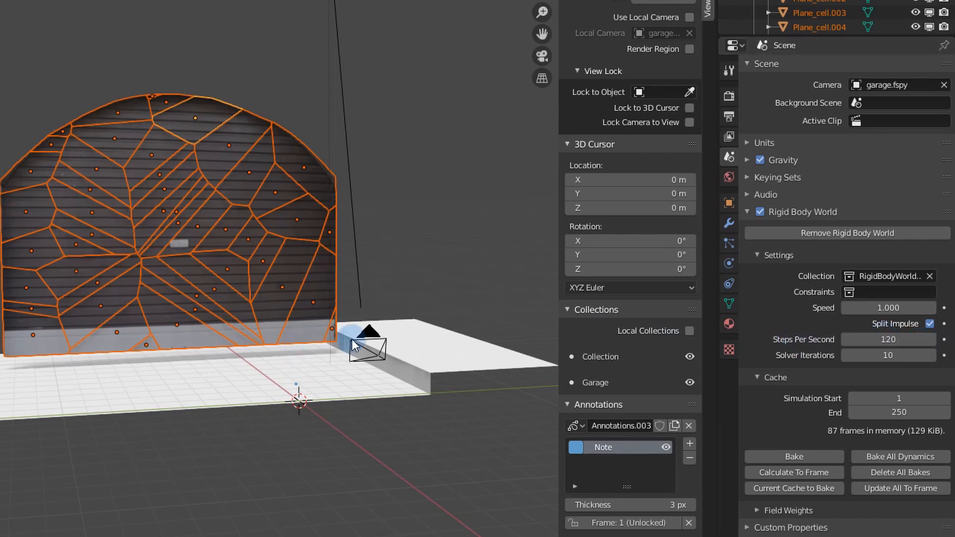
pyautogui.press('space')
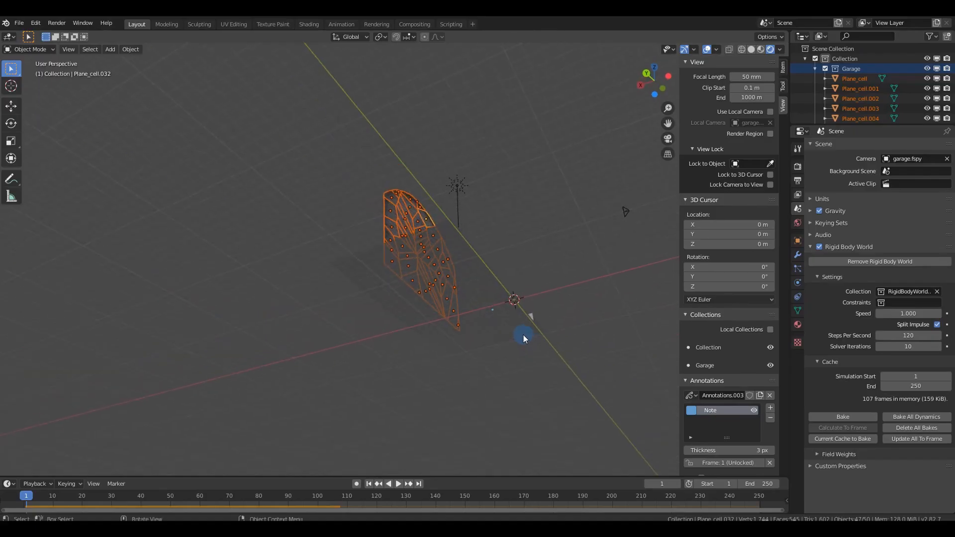
# - In Edit Mode, extrude the ground plane's main and raised side faces downward from below to give the ground thickness
pyautogui.moveTo(524, 333); pyautogui.dragTo(508, 268, button='middle')
pyautogui.click(509, 268)
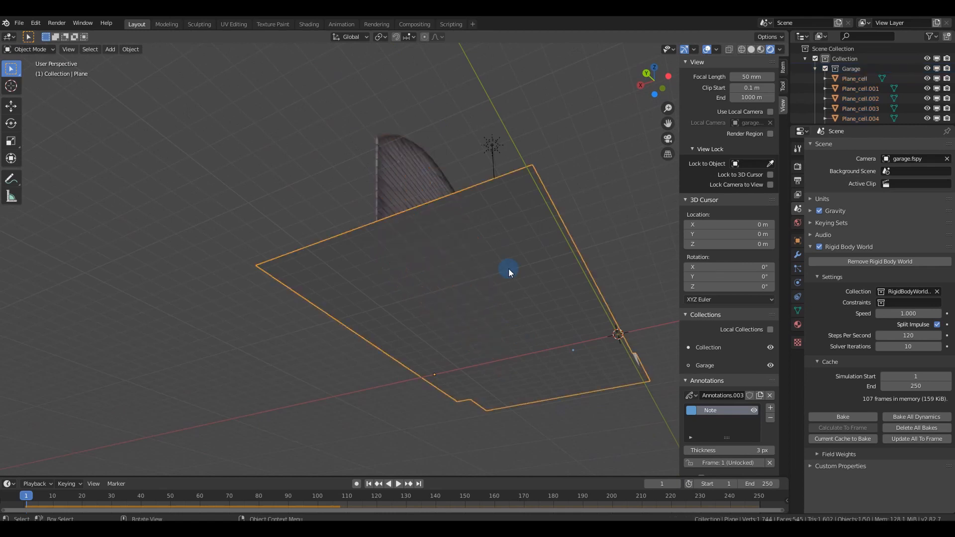
pyautogui.press('Tab')
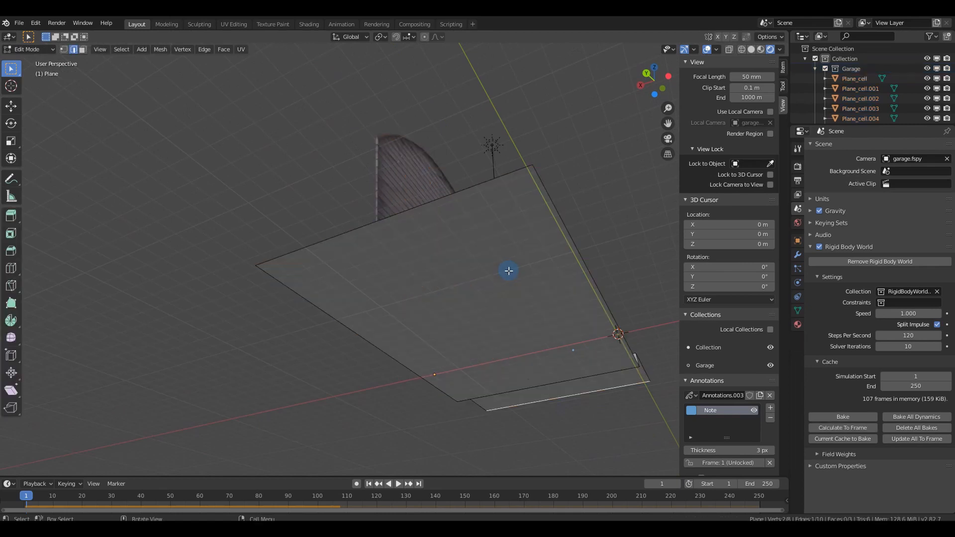
pyautogui.moveTo(624, 384); pyautogui.dragTo(617, 248, button='middle')
pyautogui.press('3')
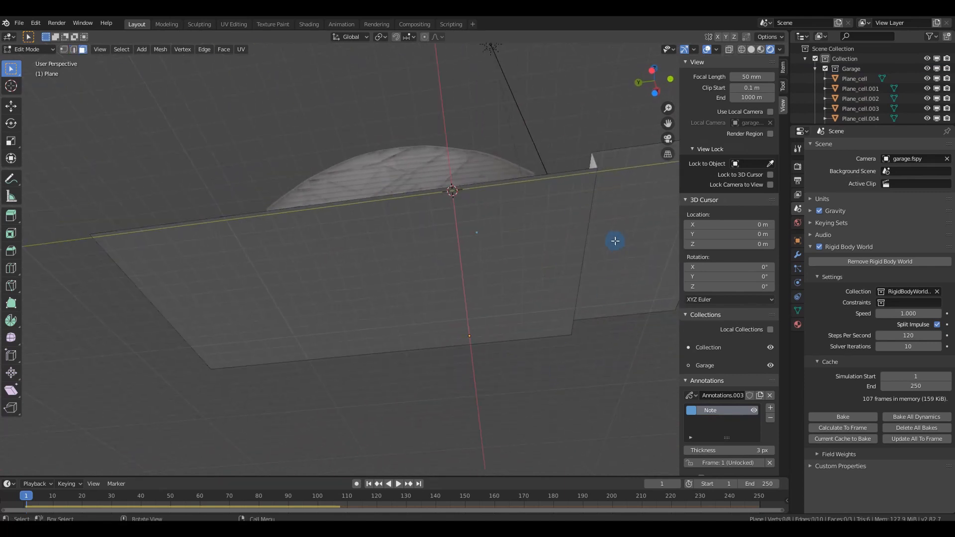
pyautogui.click(624, 216)
pyautogui.keyDown('shift'); pyautogui.click(538, 232); pyautogui.keyUp('shift')
pyautogui.moveTo(537, 232); pyautogui.dragTo(506, 309, button='middle')
pyautogui.press('e')
pyautogui.click(503, 323)
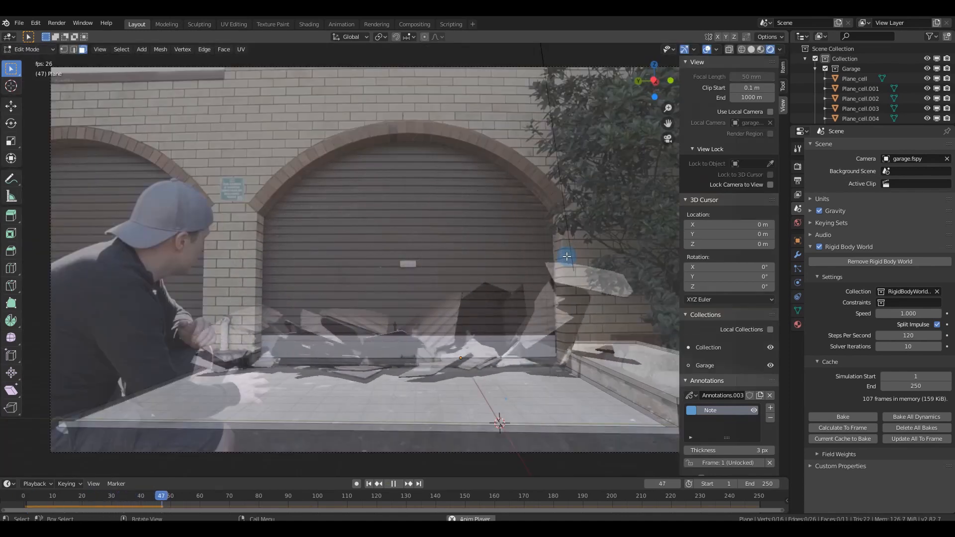
# - Set the render output to the folder C:\tmp\garagefall3\ as PNG images with RGBA color
pyautogui.click(798, 167)
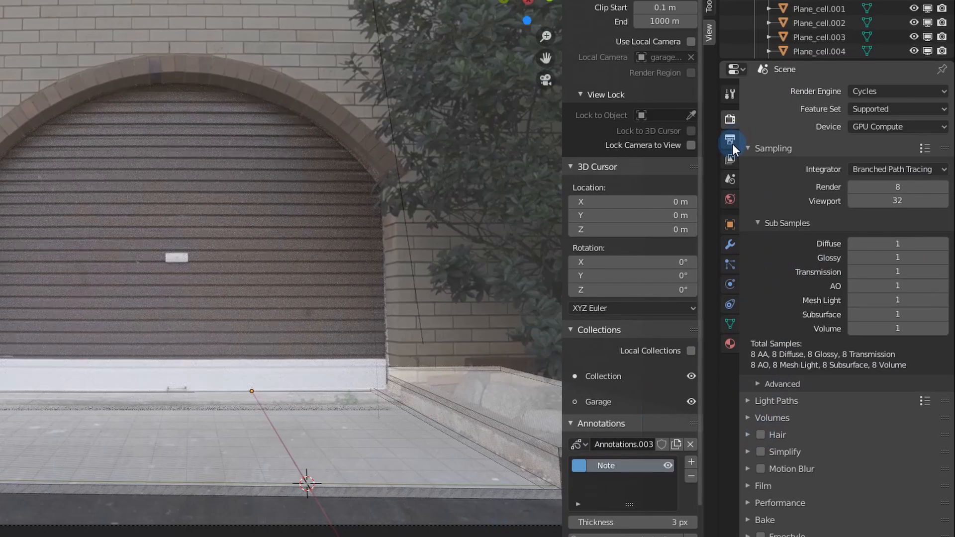
pyautogui.click(730, 140)
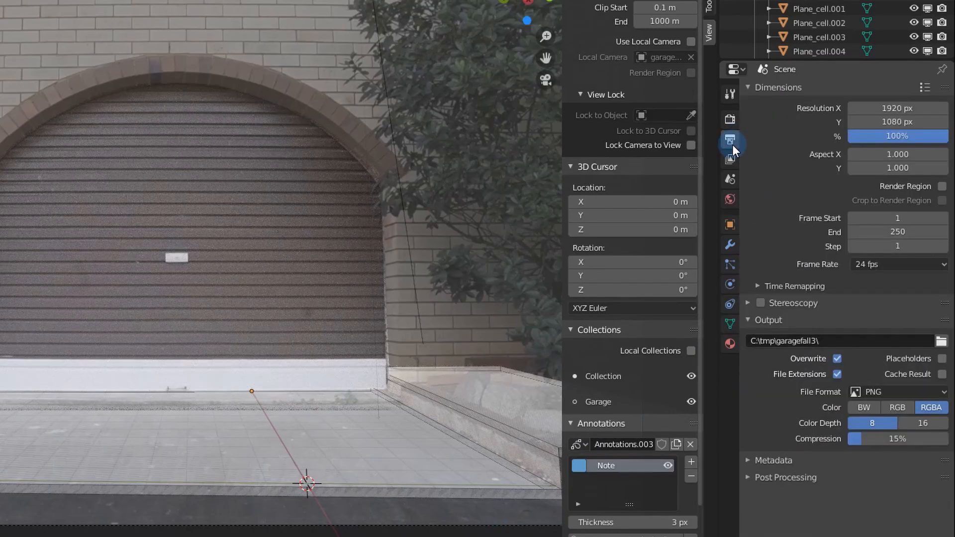
pyautogui.click(939, 341)
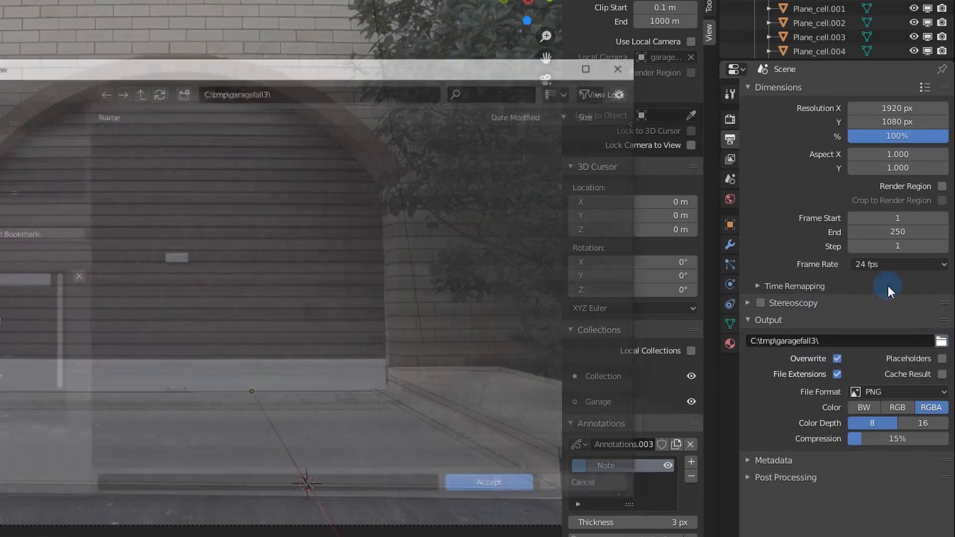
pyautogui.click(538, 490)
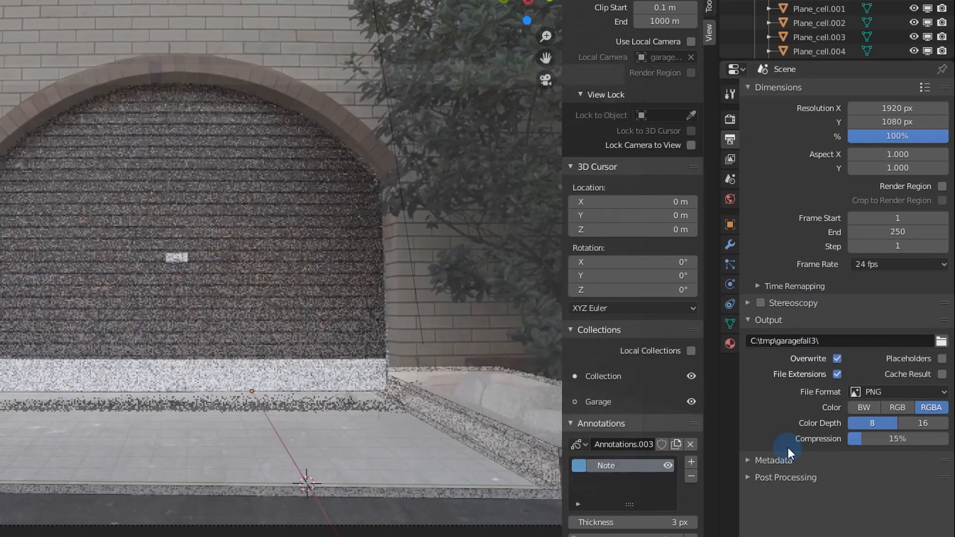
pyautogui.click(928, 407)
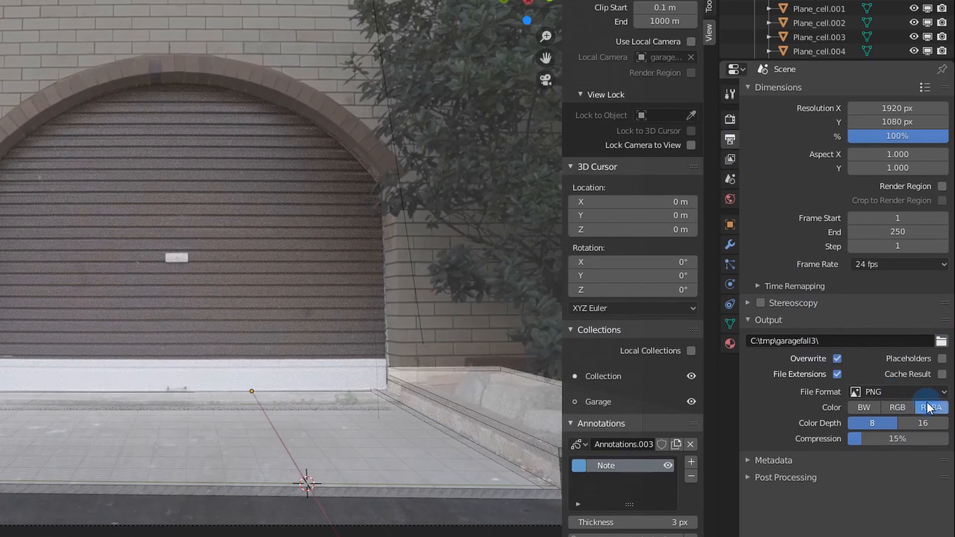
# - Enable the Denoising Data pass for the view layer and review the Cycles sampling settings
pyautogui.click(730, 160)
pyautogui.click(835, 238)
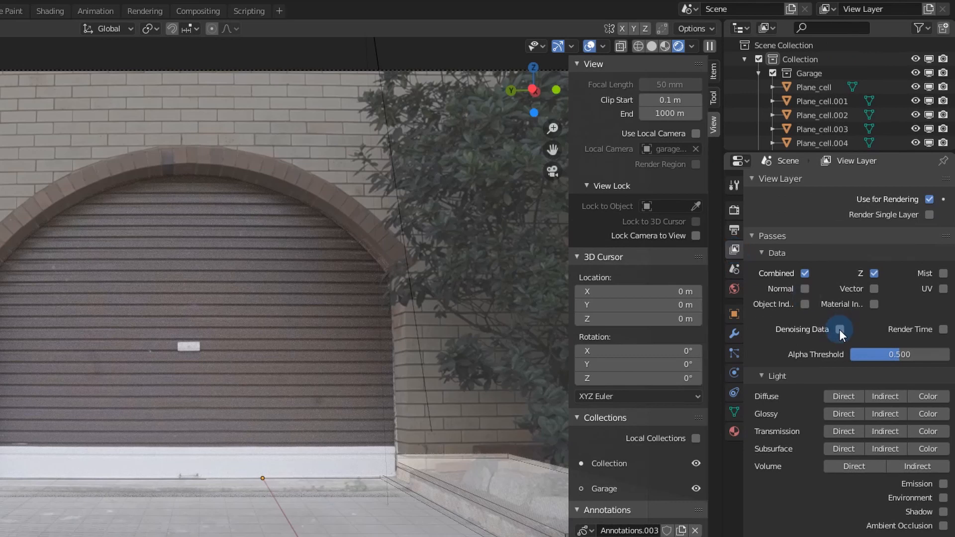
pyautogui.click(840, 330)
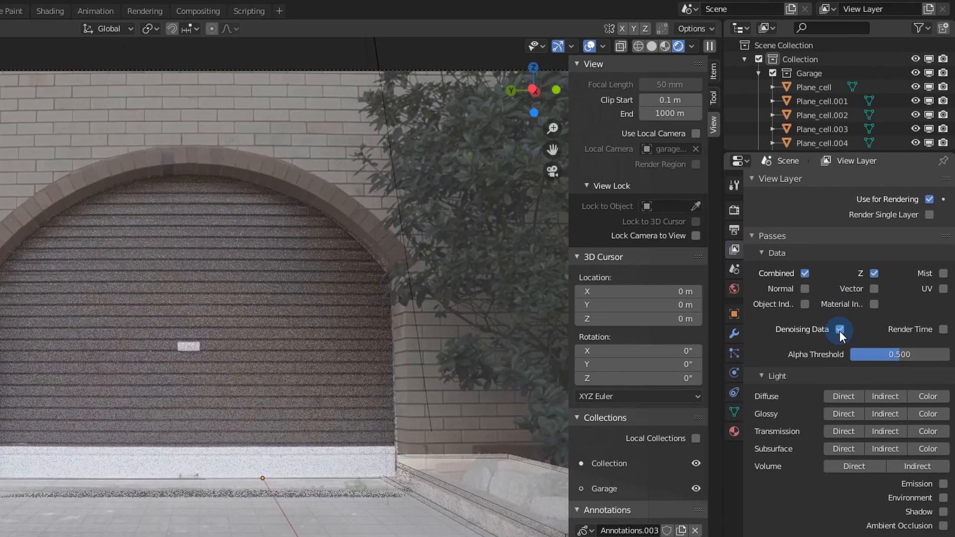
pyautogui.click(735, 211)
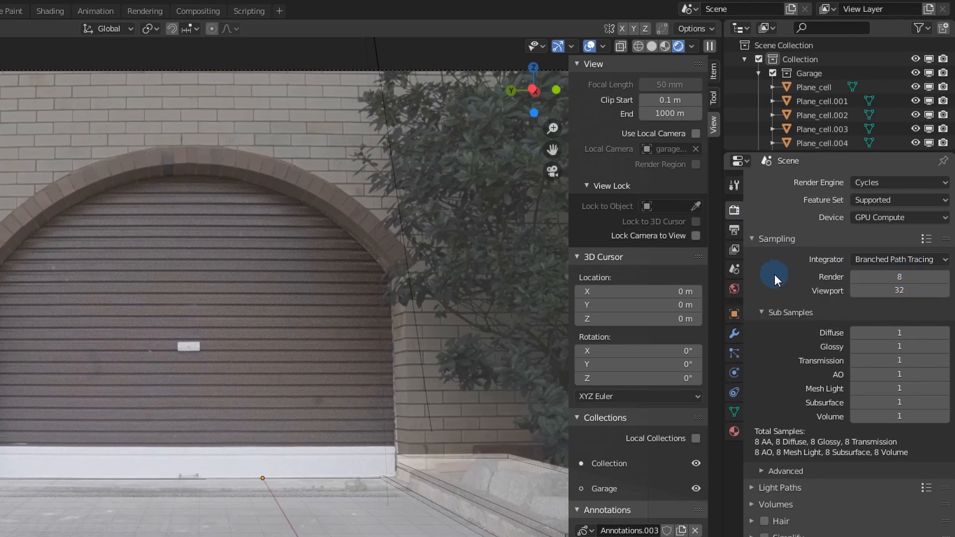
pyautogui.click(734, 270)
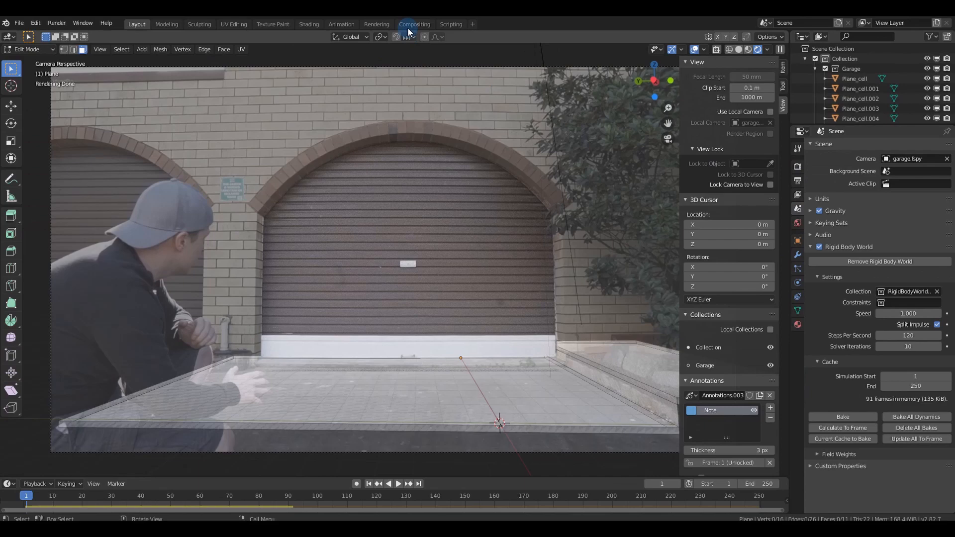
# - Enable compositing nodes and add a Denoise node between the Render Layers and Composite nodes
pyautogui.click(198, 11)
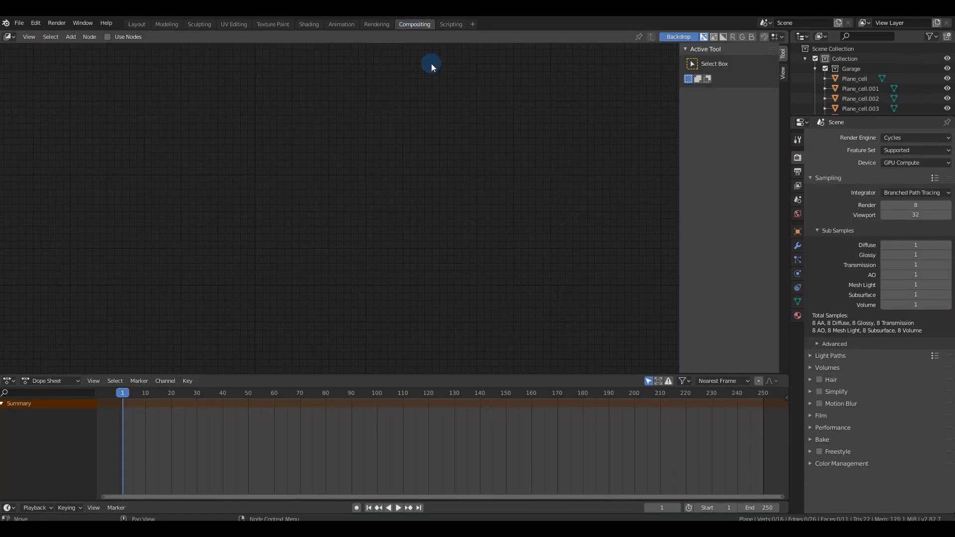
pyautogui.click(106, 38)
pyautogui.hotkey('shift', 'a')
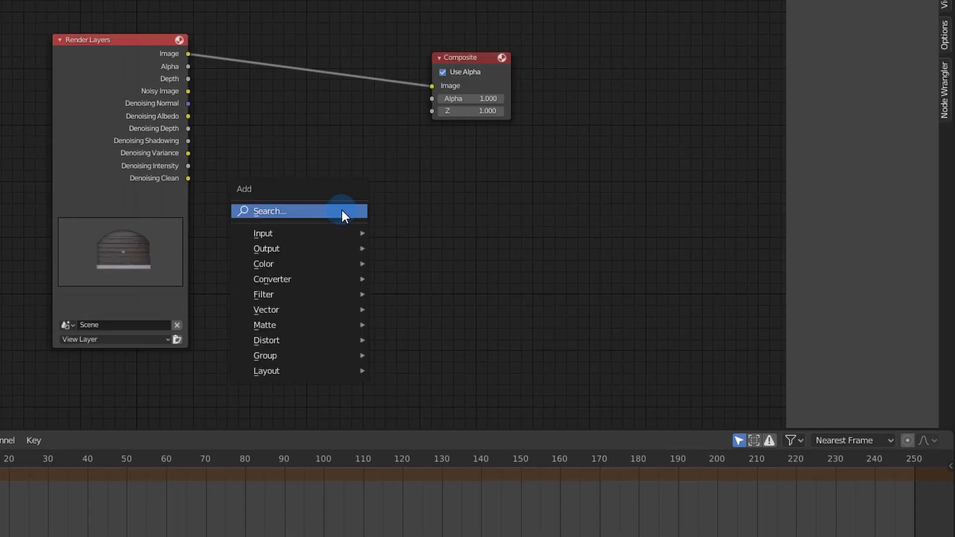
pyautogui.click(341, 217)
pyautogui.write('denoise')
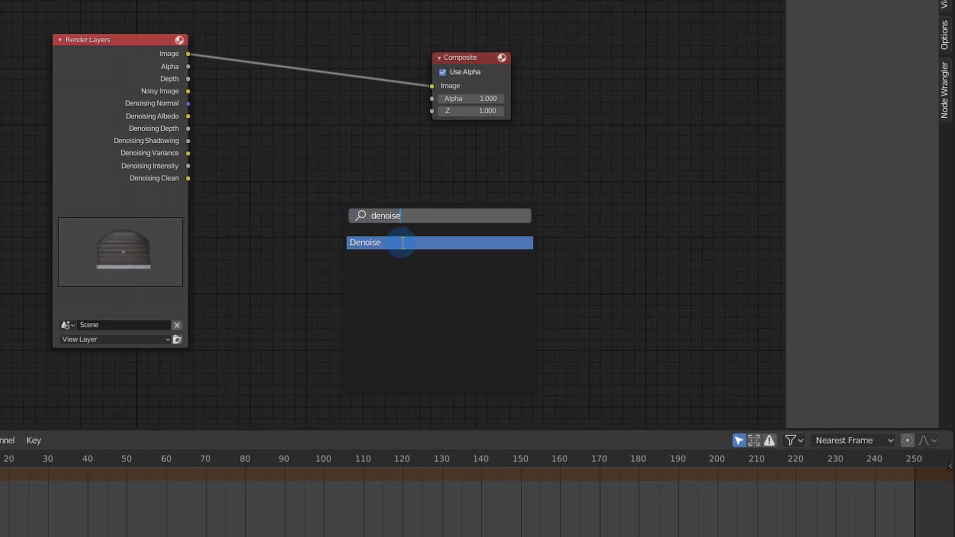
pyautogui.click(402, 242)
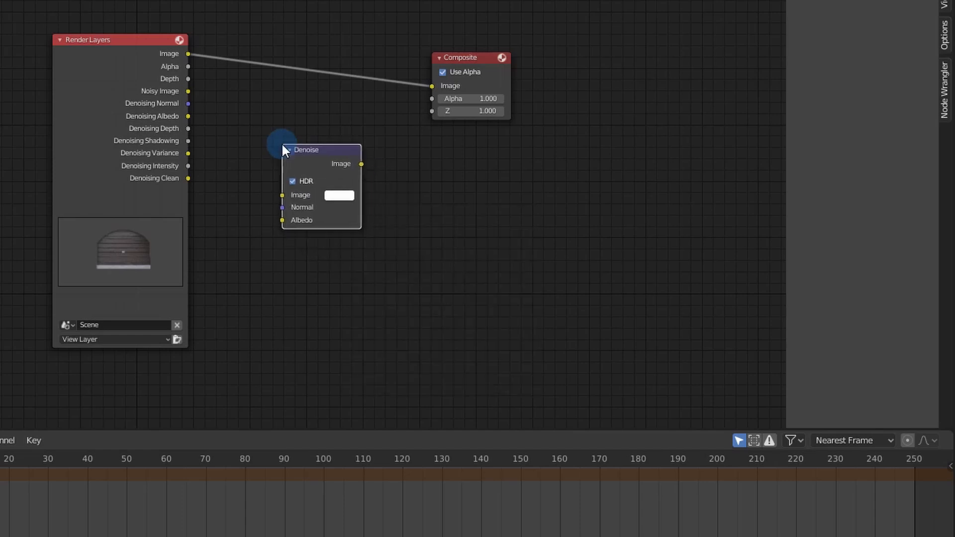
pyautogui.click(282, 143)
# - Wire Noisy Image, Denoising Normal and Denoising Albedo into the Denoise node, link its output to the Composite image, and start a render
pyautogui.moveTo(188, 91); pyautogui.dragTo(282, 192)
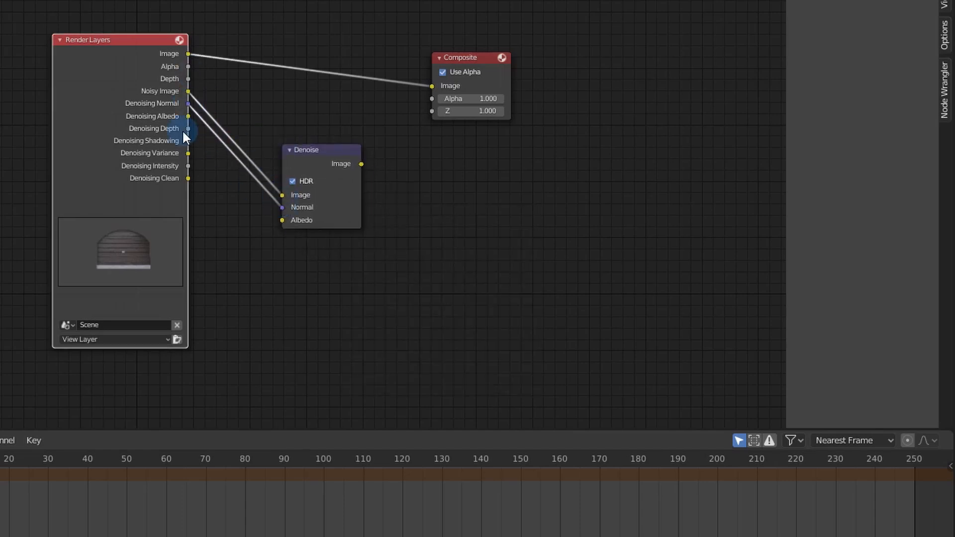
pyautogui.moveTo(188, 116); pyautogui.dragTo(277, 220)
pyautogui.moveTo(361, 164); pyautogui.dragTo(431, 92)
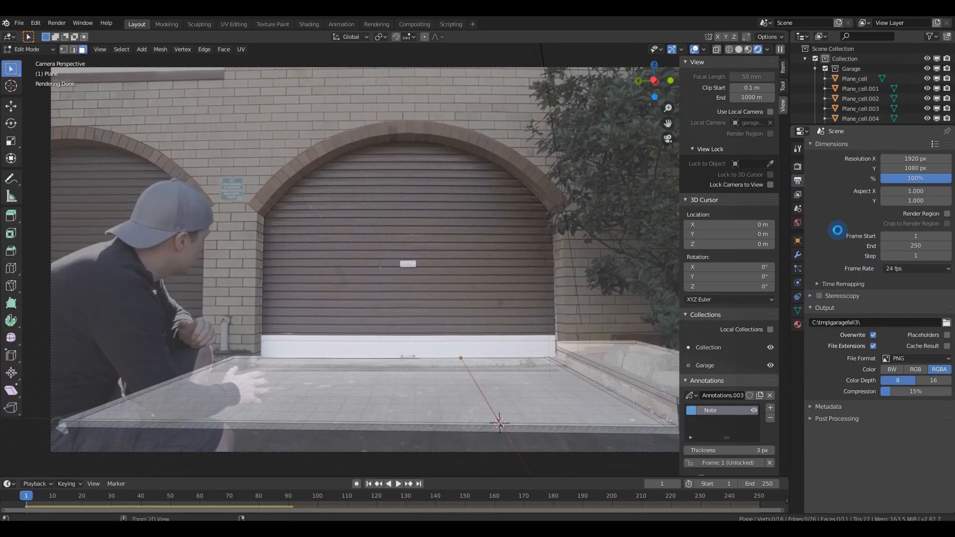
pyautogui.press('F12')
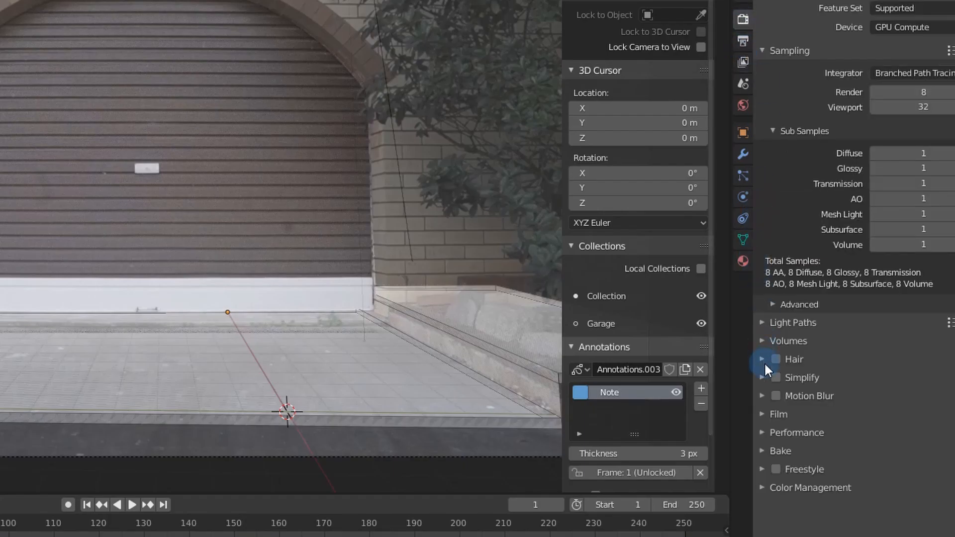
# - Enable the transparent film background in the Cycles render settings and close the test render
pyautogui.click(764, 413)
pyautogui.scroll(-4, 826, 416)
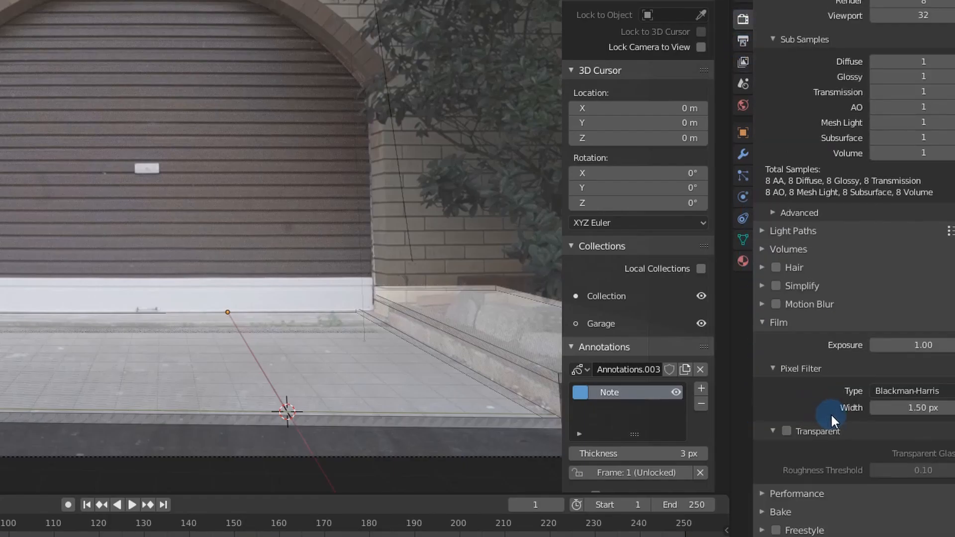
pyautogui.click(787, 431)
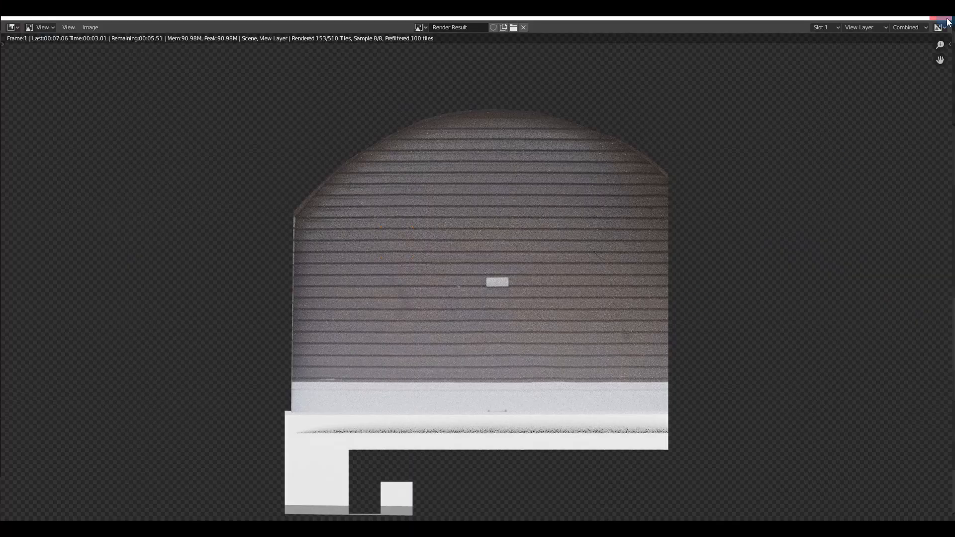
pyautogui.click(946, 19)
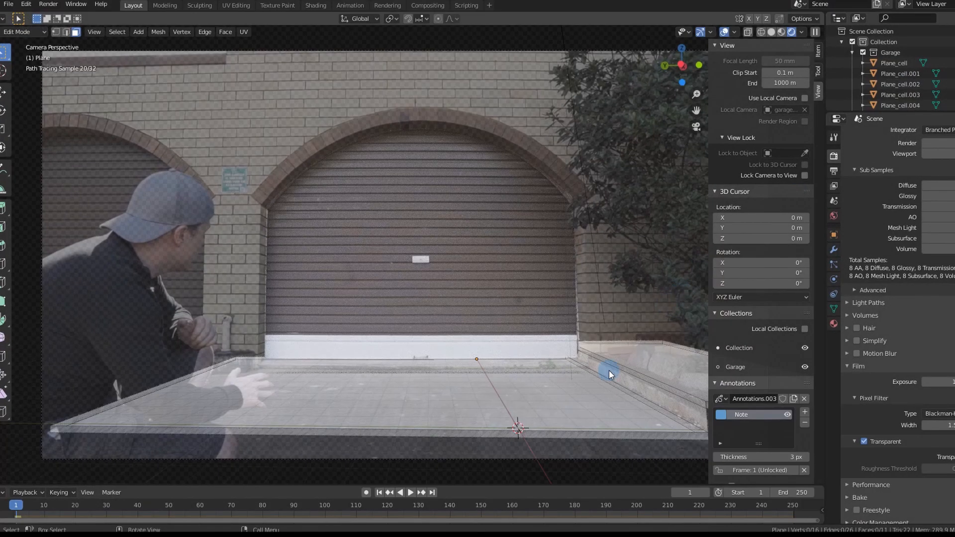
# - Return to Object Mode, make the ground plane a shadow catcher in its object visibility settings, and render the frame
pyautogui.click(4, 71)
pyautogui.click(19, 32)
pyautogui.click(19, 43)
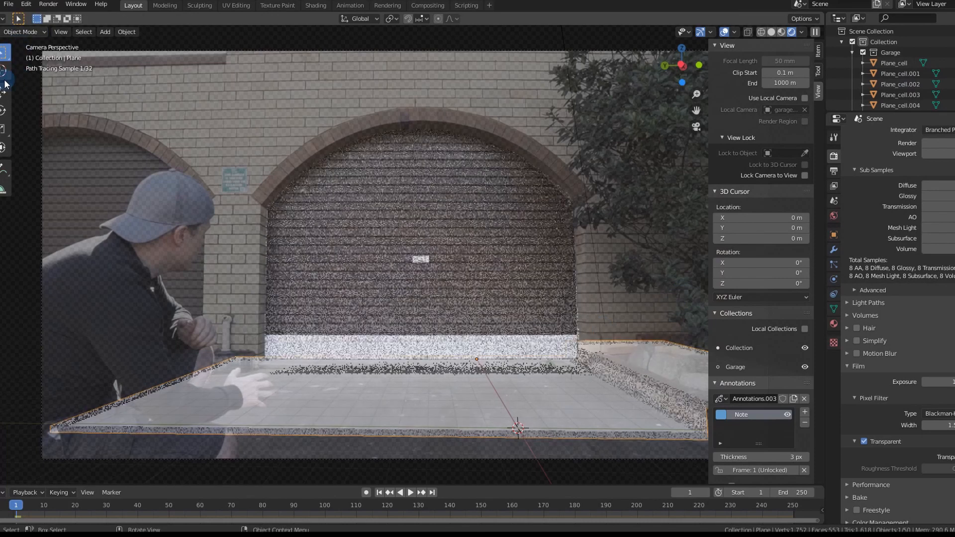
pyautogui.click(834, 215)
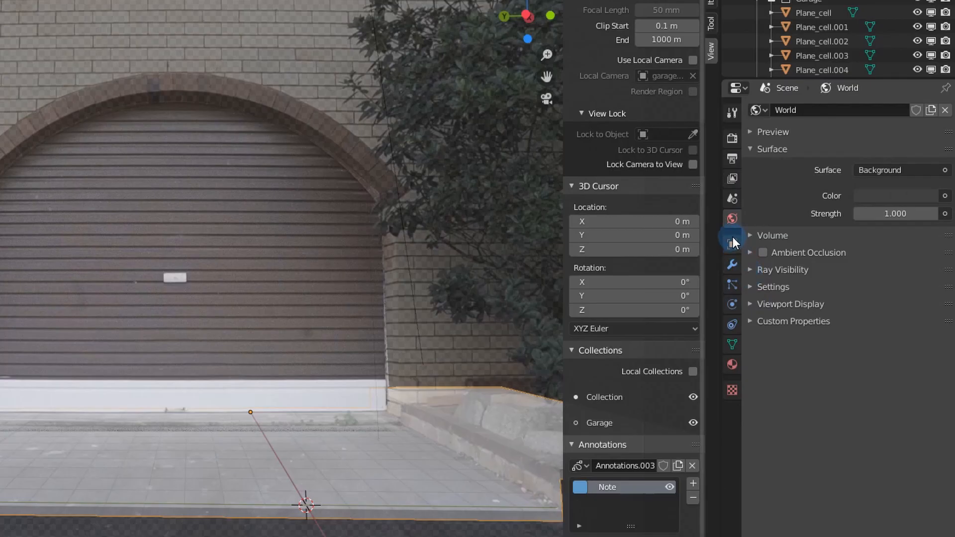
pyautogui.click(834, 234)
pyautogui.click(759, 400)
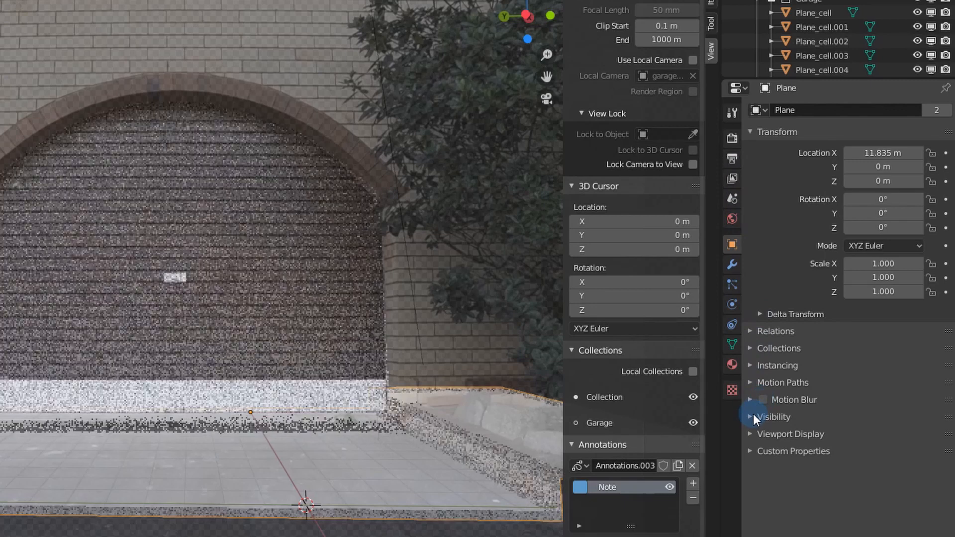
pyautogui.click(751, 417)
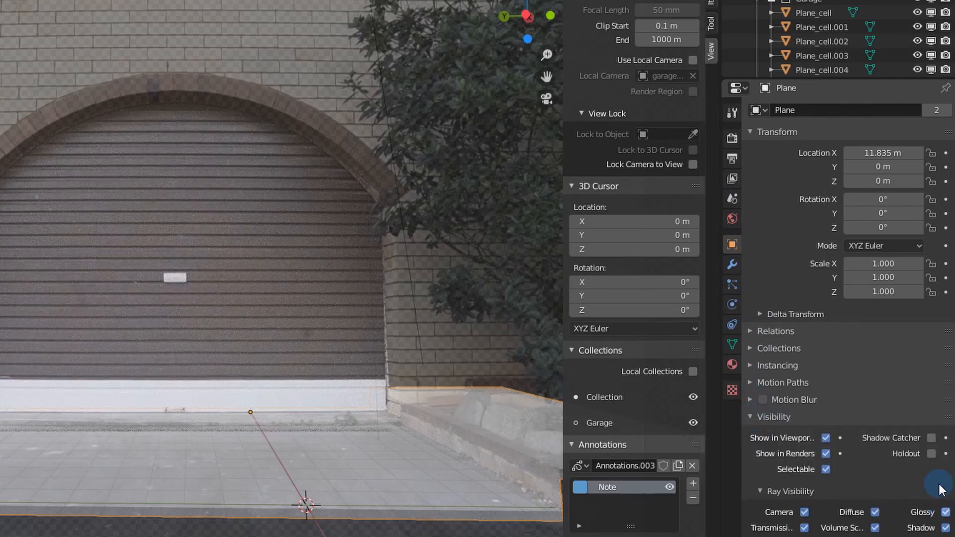
pyautogui.click(931, 437)
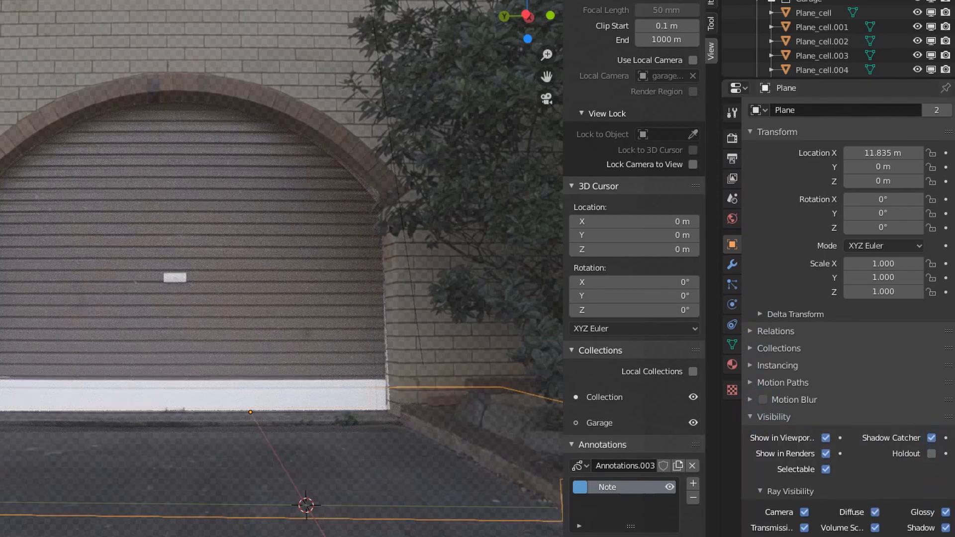
pyautogui.press('F12')
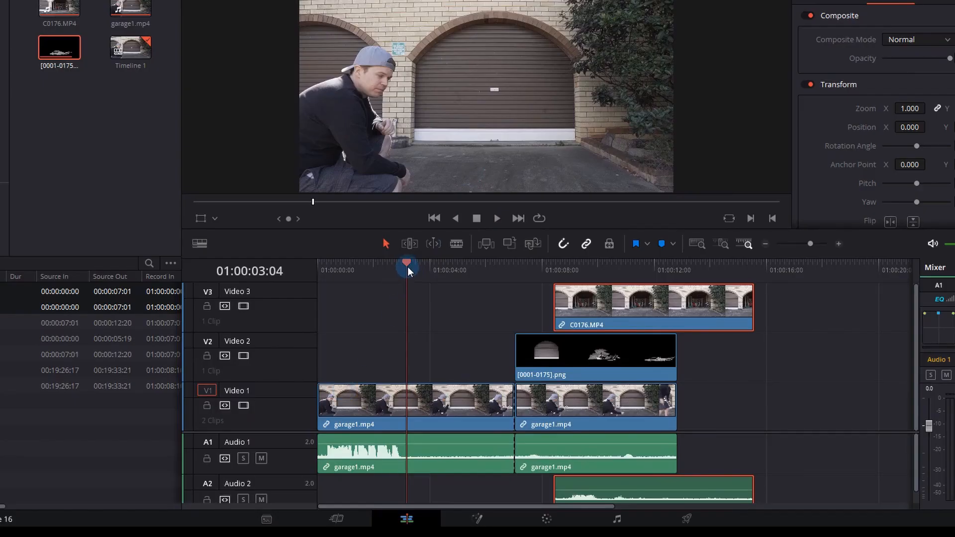
# - In DaVinci Resolve, preview the start of the door collapse with the [0001-0175].png clip over garage1.mp4
pyautogui.moveTo(407, 266); pyautogui.dragTo(538, 277)
pyautogui.click(559, 358)
pyautogui.press('Right')
pyautogui.press('Right')
pyautogui.press('Right')
pyautogui.press('Right')
pyautogui.press('Right')
pyautogui.press('Right')
pyautogui.press('Right')
pyautogui.press('Right')
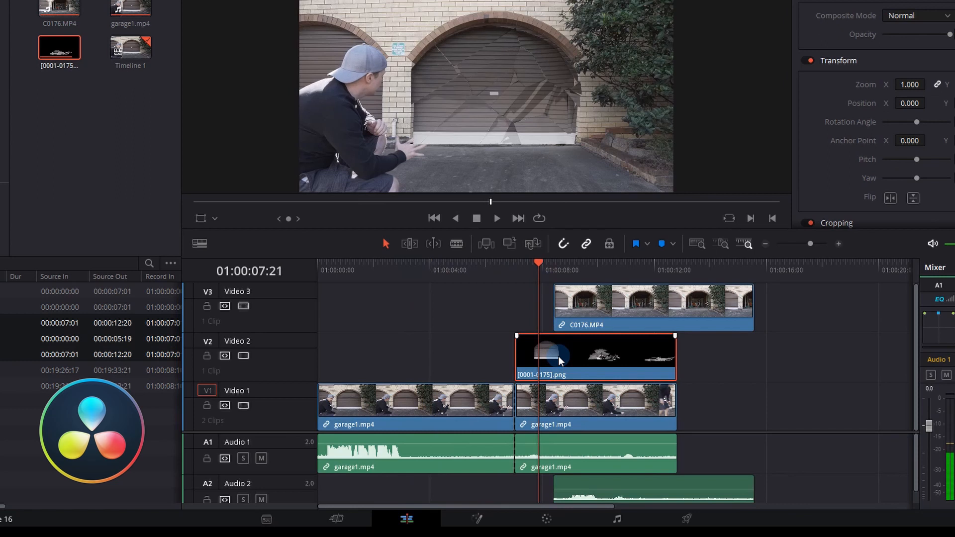
# - Move the C0176.MP4 clip further along Video 3 and review the door collapse frames
pyautogui.moveTo(655, 325); pyautogui.dragTo(735, 323)
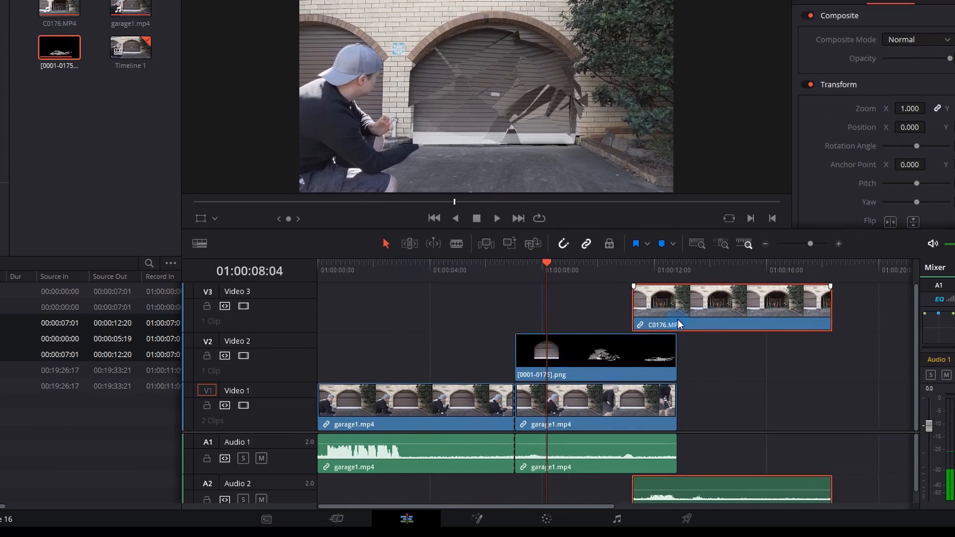
pyautogui.press('space')
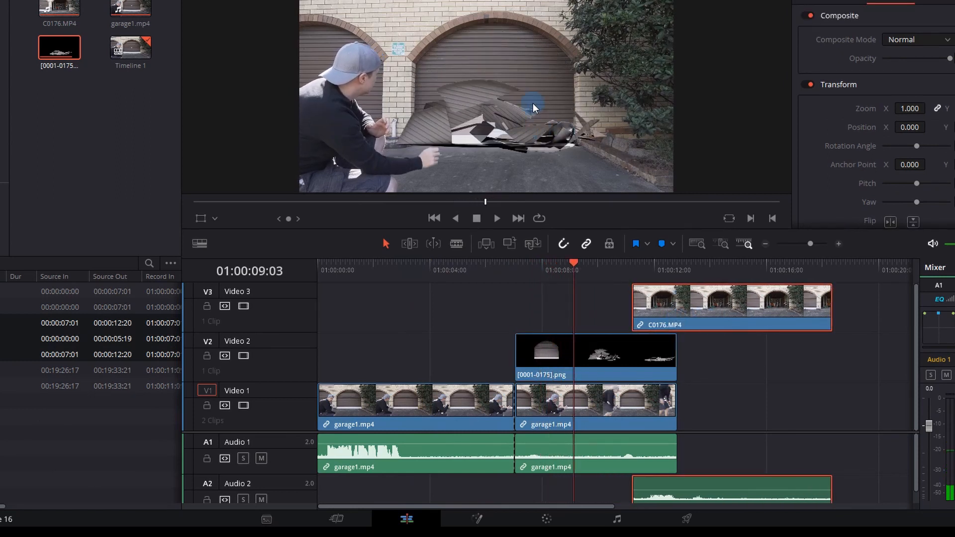
pyautogui.press('Left')
pyautogui.press('Left')
pyautogui.press('Left')
pyautogui.press('Left')
pyautogui.press('Left')
pyautogui.press('Left')
pyautogui.press('Left')
pyautogui.press('Left')
pyautogui.press('Left')
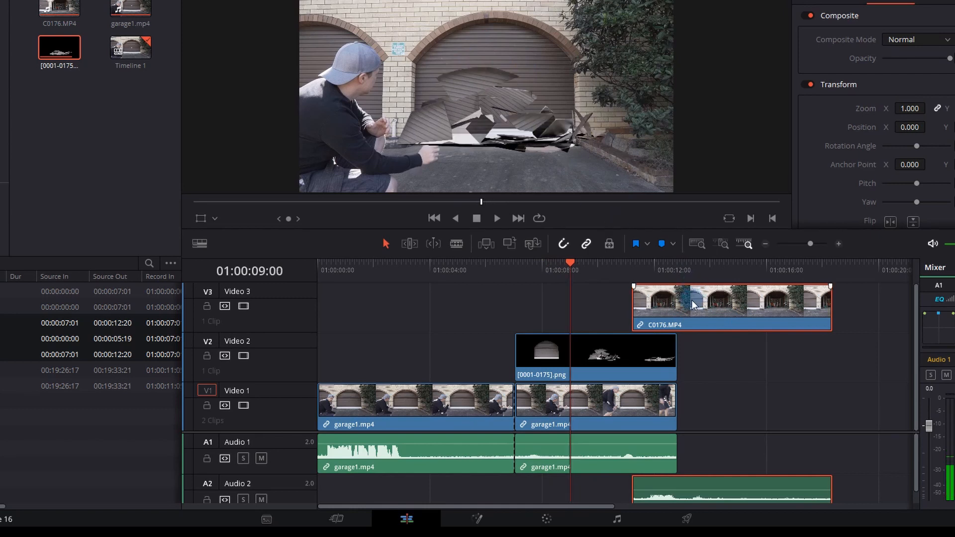
pyautogui.moveTo(689, 302); pyautogui.dragTo(664, 304)
pyautogui.moveTo(639, 272); pyautogui.dragTo(586, 271)
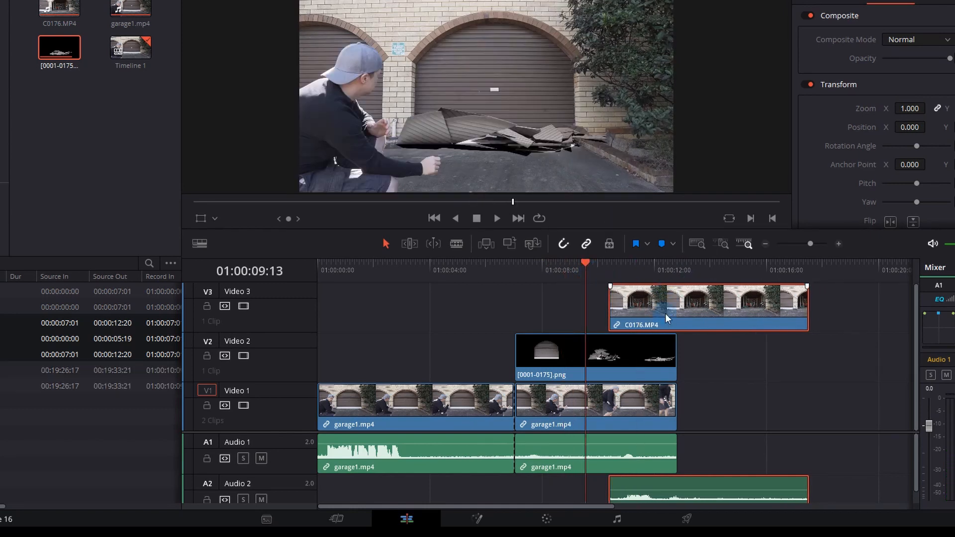
# - Align and trim C0176.MP4 to match the [0001-0175].png clip, and combine the stacked video clips into a Fusion clip
pyautogui.moveTo(665, 314); pyautogui.dragTo(581, 311)
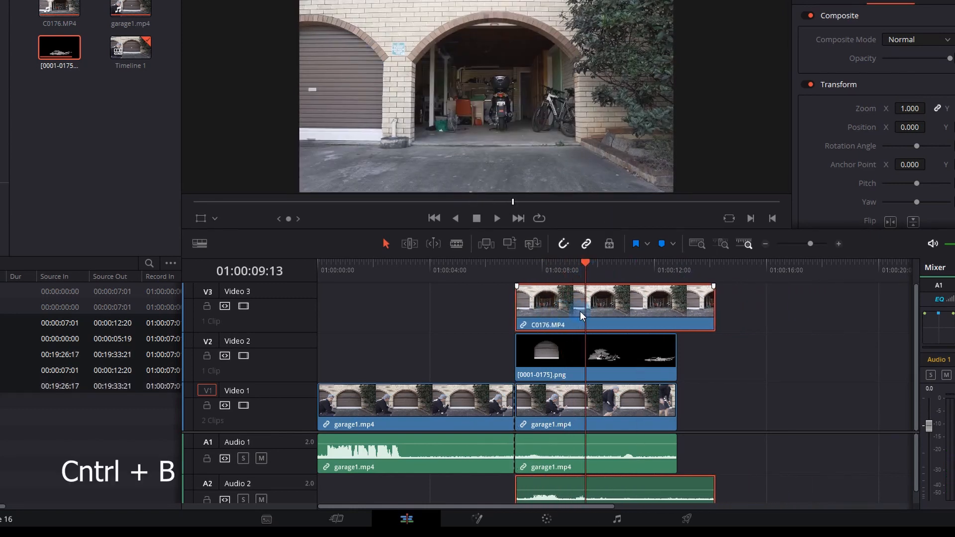
pyautogui.click(530, 267)
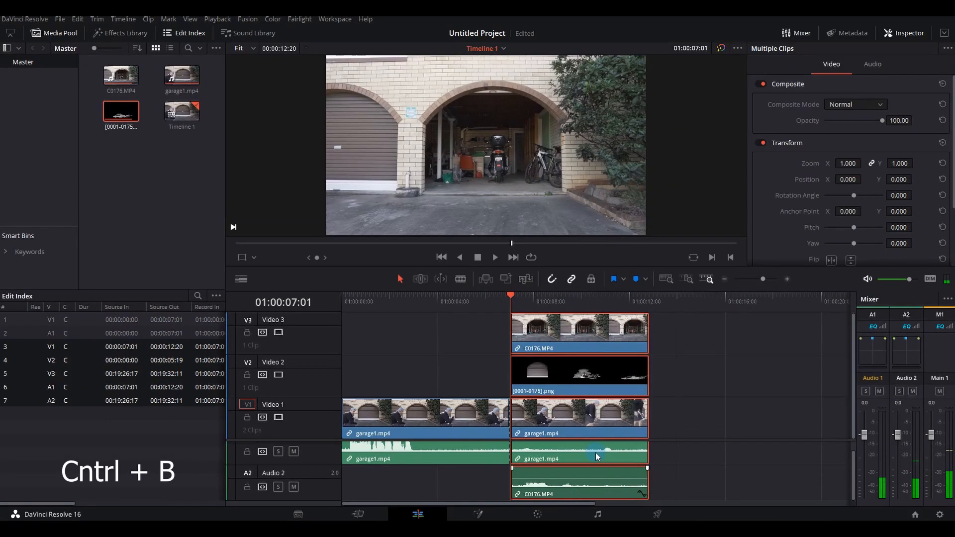
pyautogui.rightClick(596, 329)
pyautogui.click(632, 30)
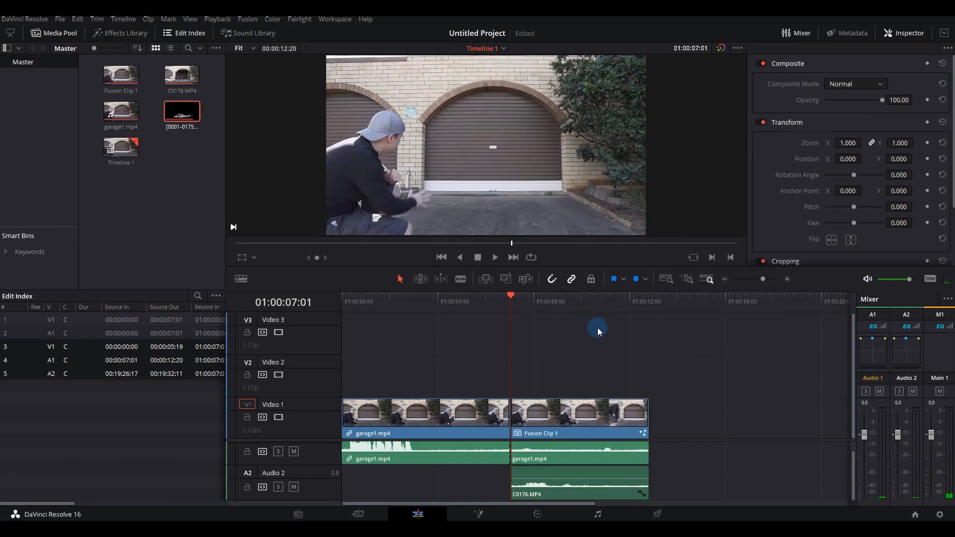
# - Open the Fusion clip on the Fusion page and arrange MediaIn3 above Merge2 and both merge nodes below their inputs
pyautogui.click(483, 513)
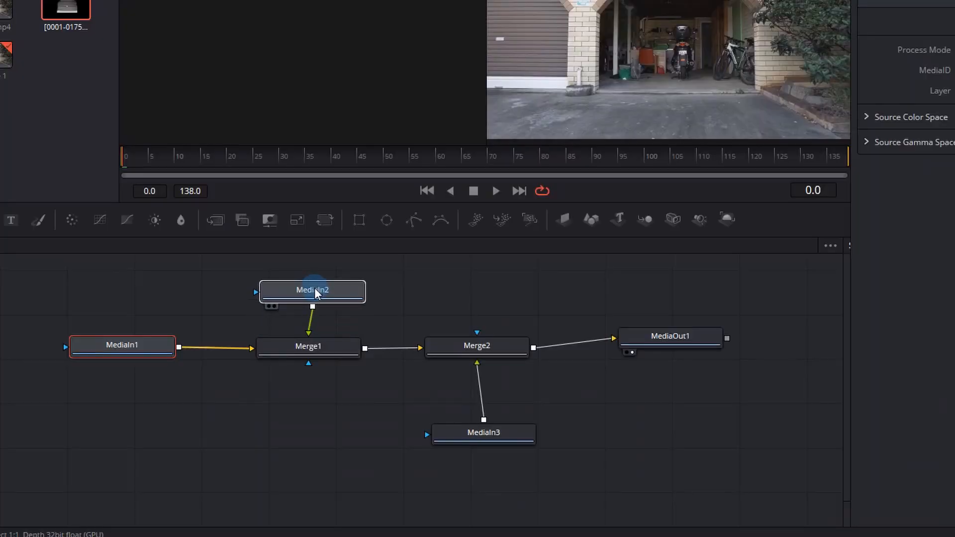
pyautogui.moveTo(482, 431); pyautogui.dragTo(479, 289)
pyautogui.moveTo(477, 348); pyautogui.dragTo(477, 371)
pyautogui.moveTo(335, 355); pyautogui.dragTo(335, 384)
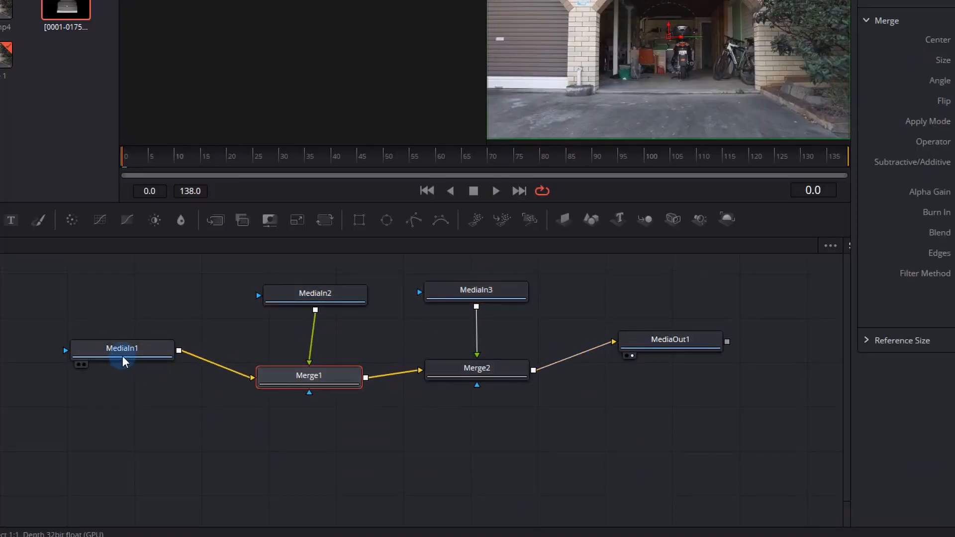
# - Line up MediaIn1 with Merge1, view it in the first viewer, and rename it Background
pyautogui.moveTo(122, 358); pyautogui.dragTo(114, 380)
pyautogui.press('1')
pyautogui.moveTo(201, 159); pyautogui.dragTo(124, 160)
pyautogui.click(147, 374)
pyautogui.press('F2')
pyautogui.write('Background')
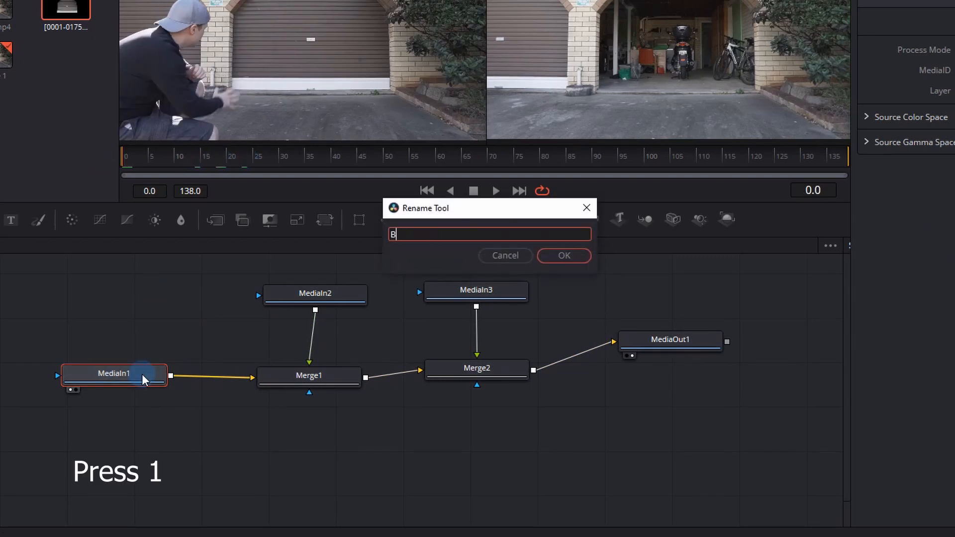
pyautogui.click(553, 256)
# - View MediaIn2 in the first viewer at frame 44 and rename it FallingDoor
pyautogui.moveTo(331, 293); pyautogui.dragTo(321, 297)
pyautogui.press('1')
pyautogui.moveTo(415, 147); pyautogui.dragTo(353, 155)
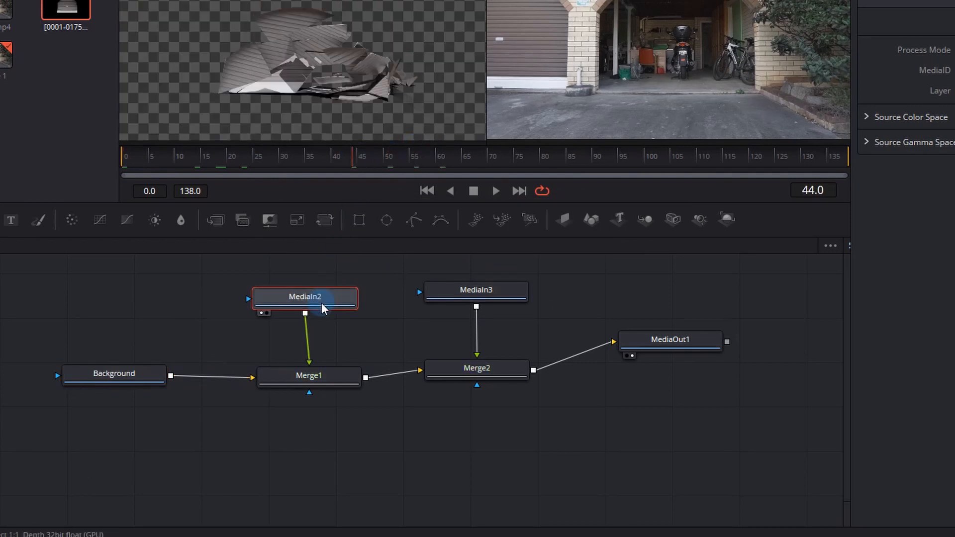
pyautogui.press('F2')
pyautogui.write('FallingDoor')
pyautogui.click(554, 260)
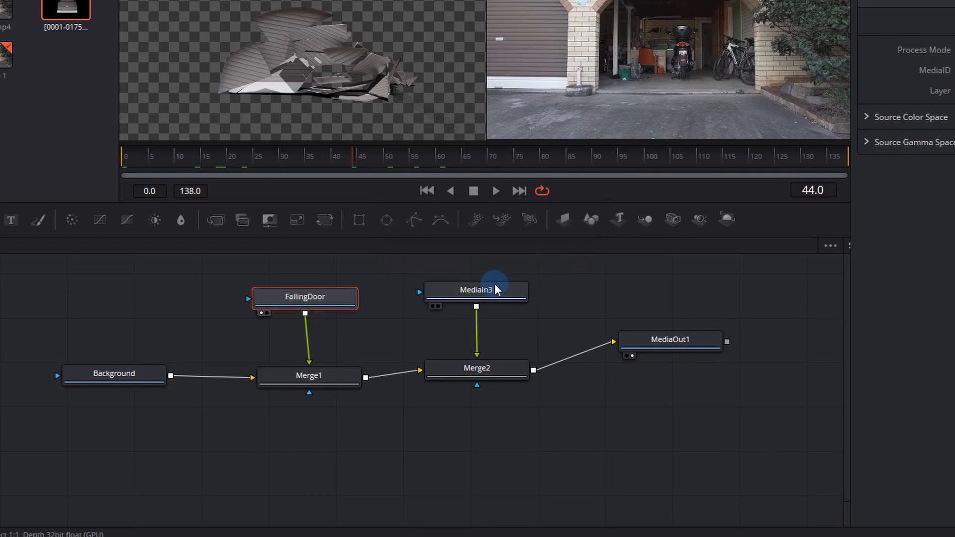
# - View MediaIn3 and rename it OpenDoor, and preview the Merge1 output across the collapse frames
pyautogui.click(495, 287)
pyautogui.press('1')
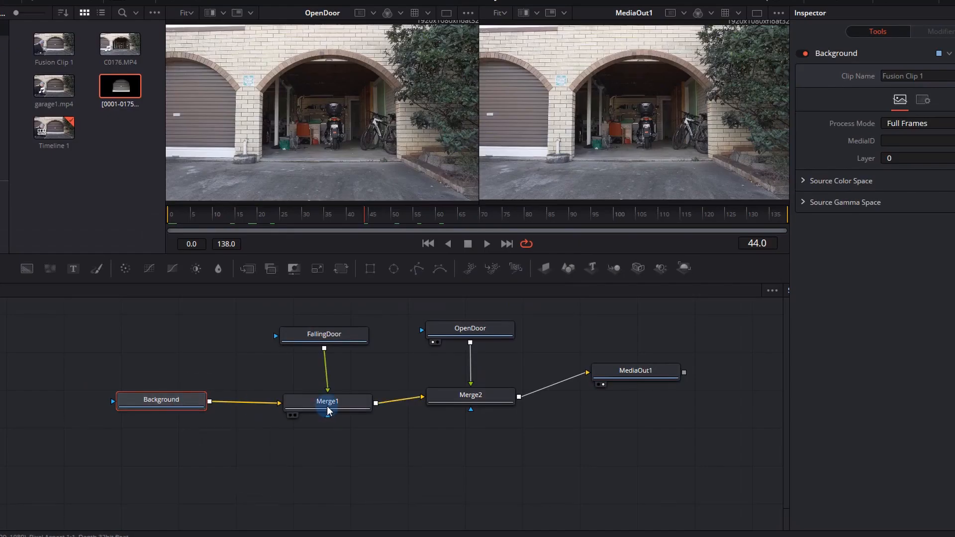
pyautogui.click(309, 382)
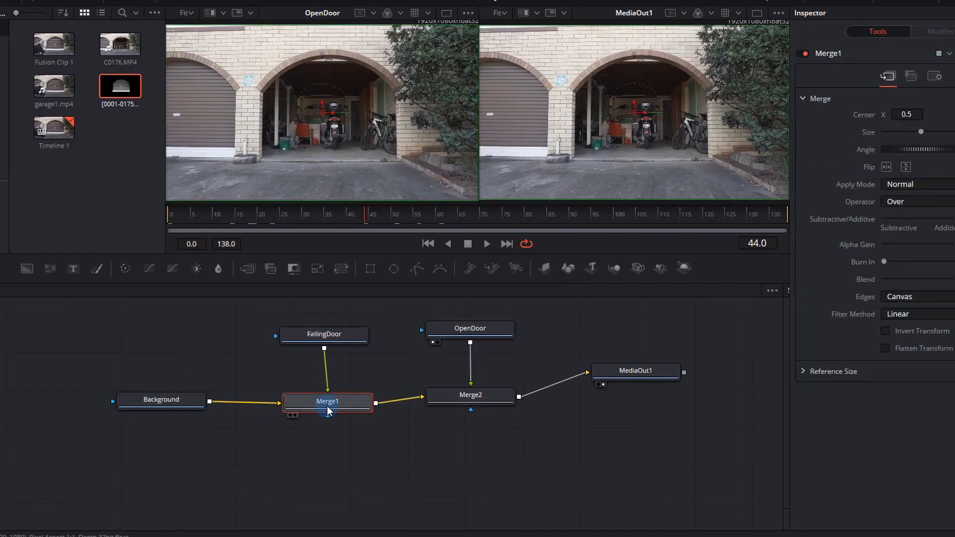
pyautogui.press('1')
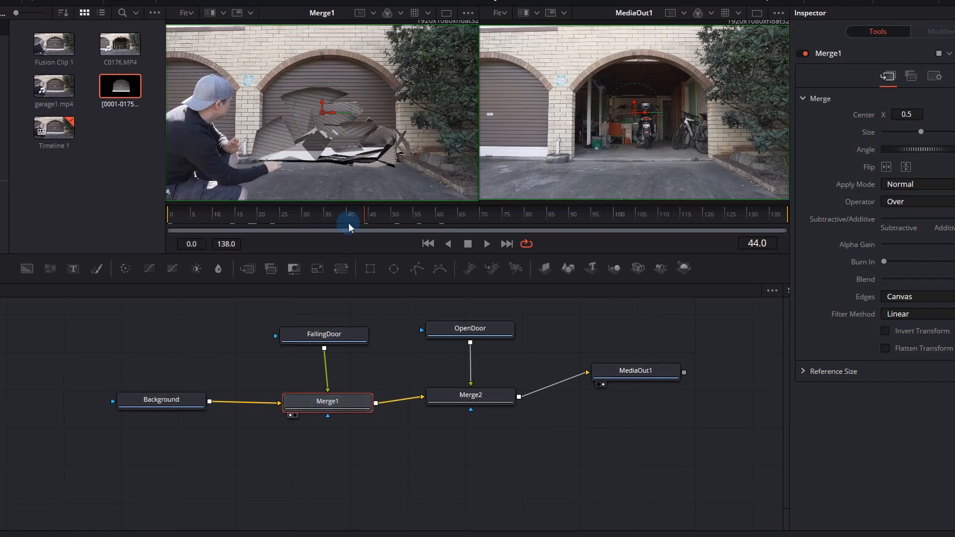
pyautogui.moveTo(348, 221); pyautogui.dragTo(407, 223)
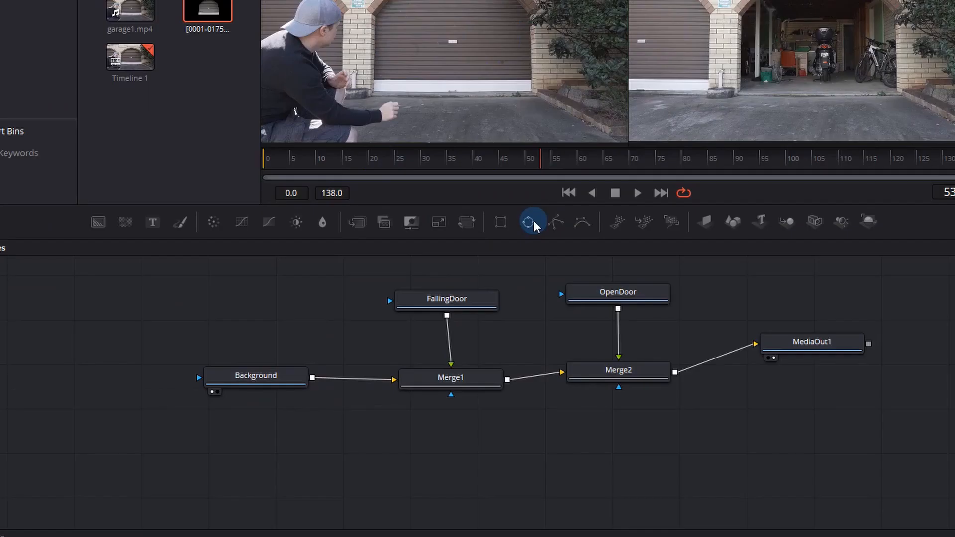
# - Add a Polygon mask node and trace a closed shape around the arched garage door in the Background view
pyautogui.moveTo(417, 269); pyautogui.dragTo(23, 409)
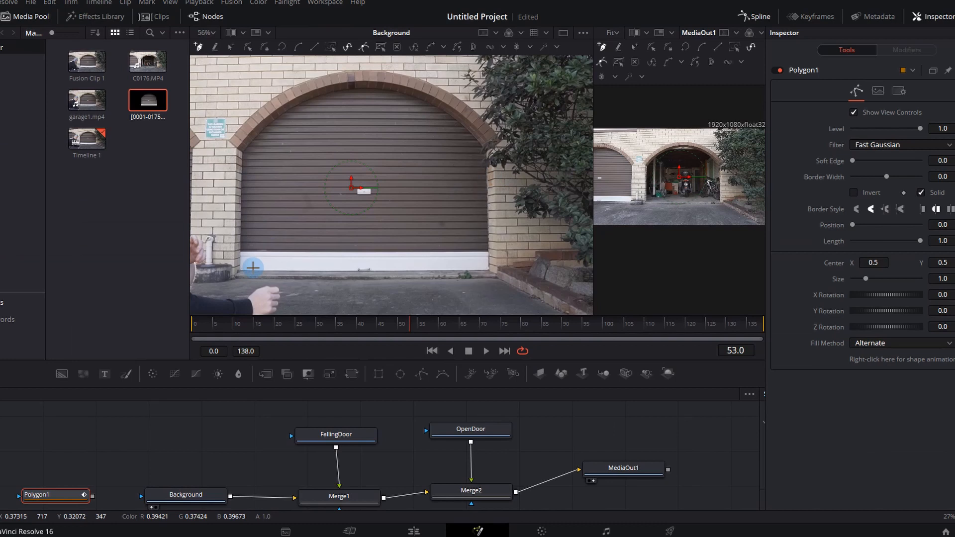
pyautogui.click(241, 268)
pyautogui.click(300, 269)
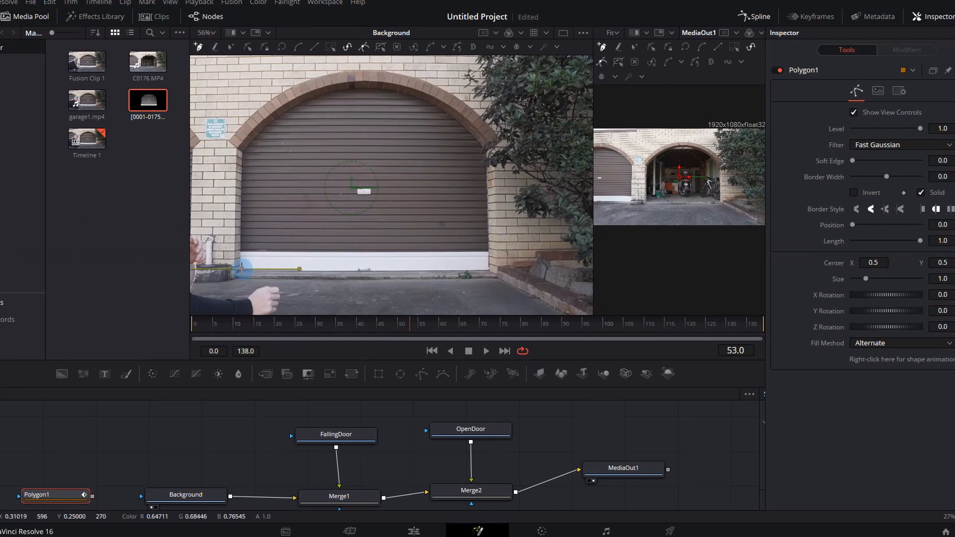
pyautogui.click(242, 152)
pyautogui.click(241, 152)
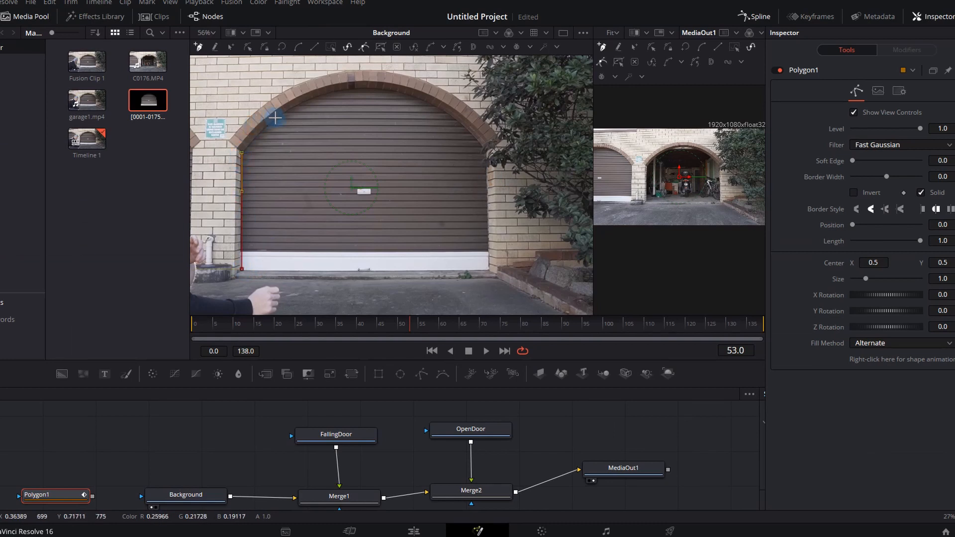
pyautogui.click(276, 118)
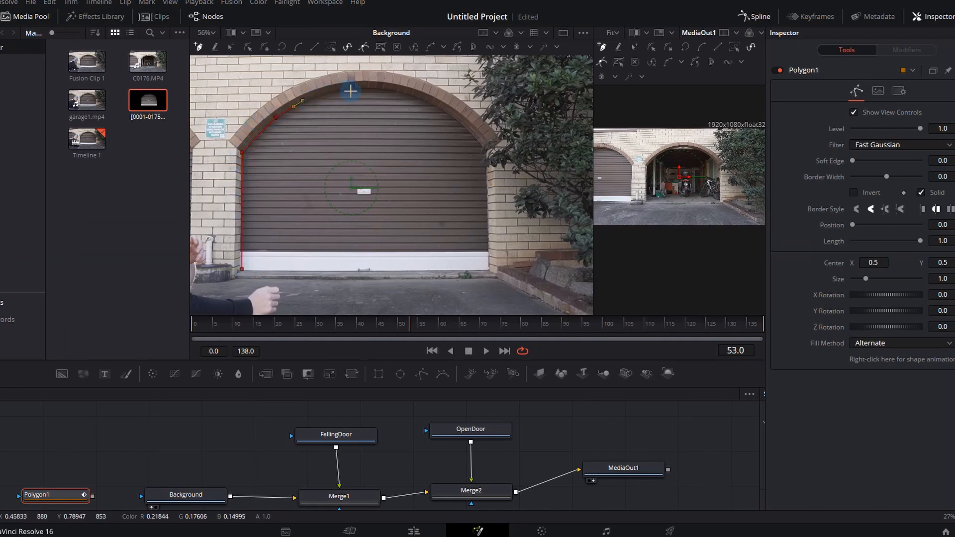
pyautogui.click(345, 89)
pyautogui.click(449, 112)
pyautogui.click(487, 147)
pyautogui.click(490, 269)
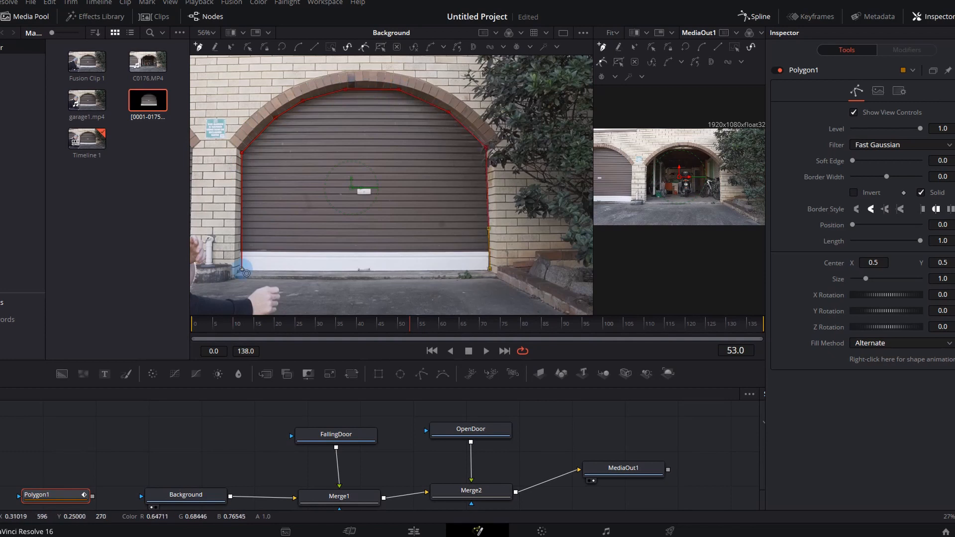
pyautogui.click(242, 269)
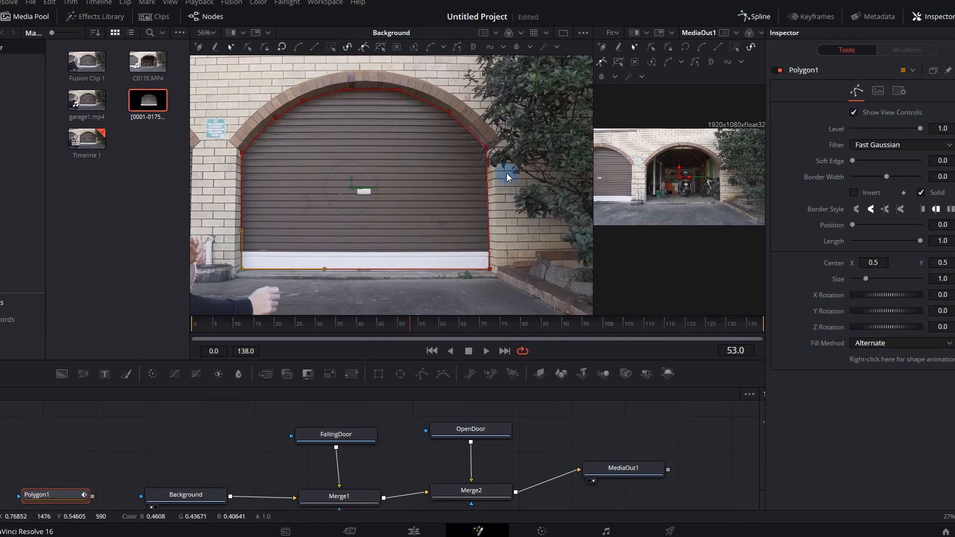
# - Connect Polygon1 to the mask input of the Background node and invert the mask to cut out the door
pyautogui.scroll(-2, 507, 173)
pyautogui.scroll(1, 507, 172)
pyautogui.keyDown('ctrl'); pyautogui.scroll(-2, 507, 172); pyautogui.keyUp('ctrl')
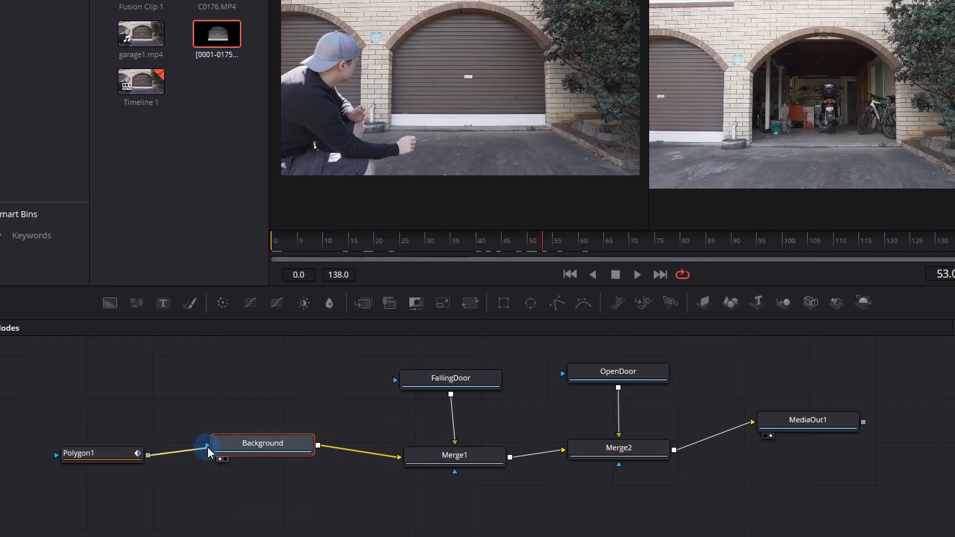
pyautogui.moveTo(207, 447); pyautogui.dragTo(207, 446)
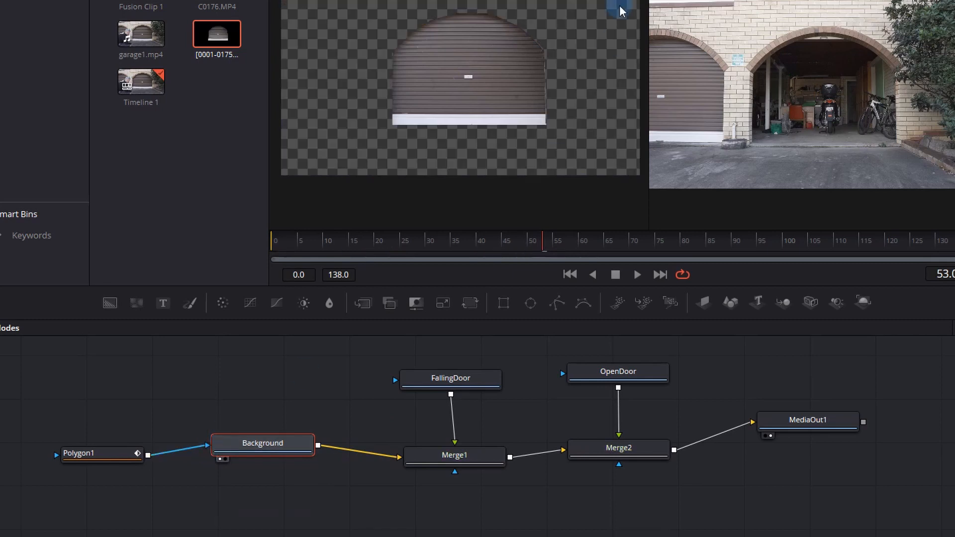
pyautogui.click(116, 452)
pyautogui.click(800, 189)
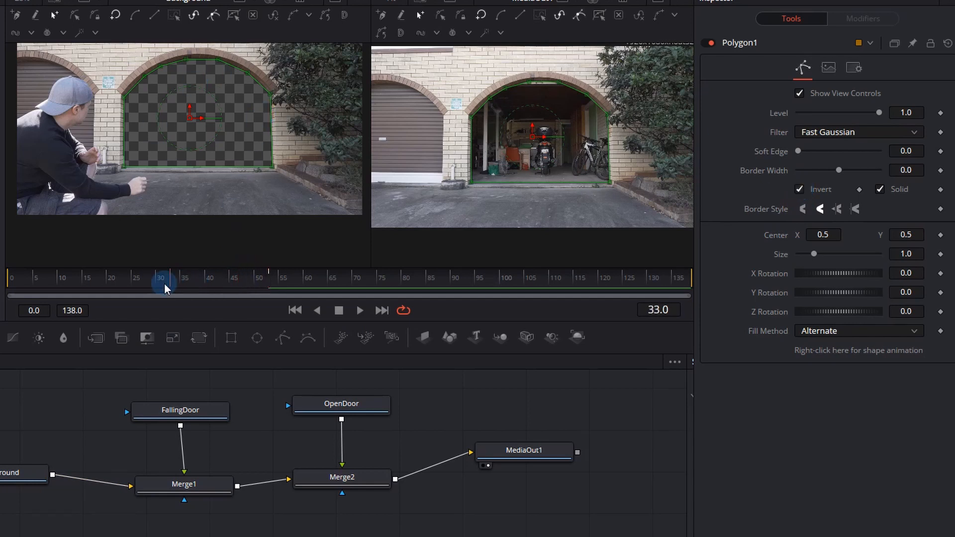
# - Compare the Merge1 output in the first viewer with MediaOut1 in the second, from frame 0 to frame 53
pyautogui.moveTo(164, 282); pyautogui.dragTo(10, 285)
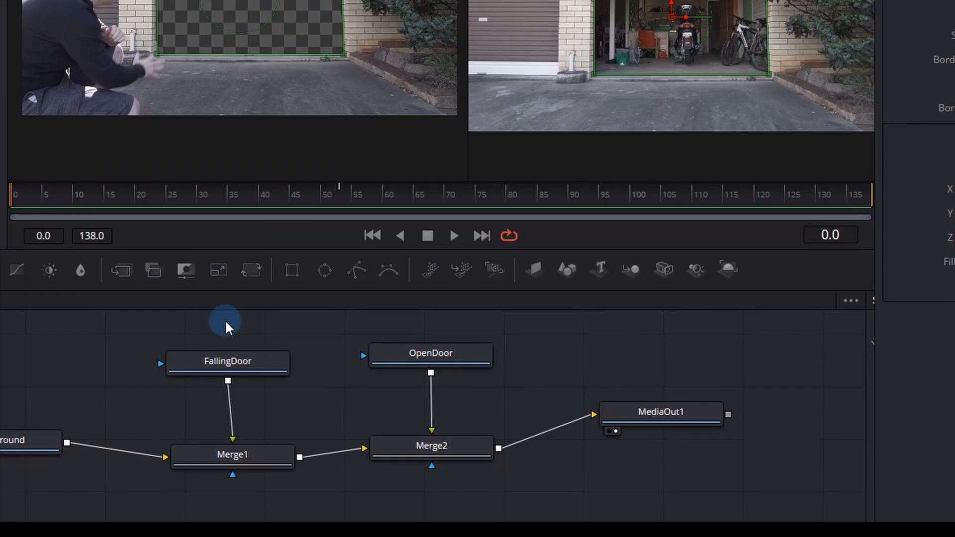
pyautogui.moveTo(44, 448); pyautogui.dragTo(51, 465)
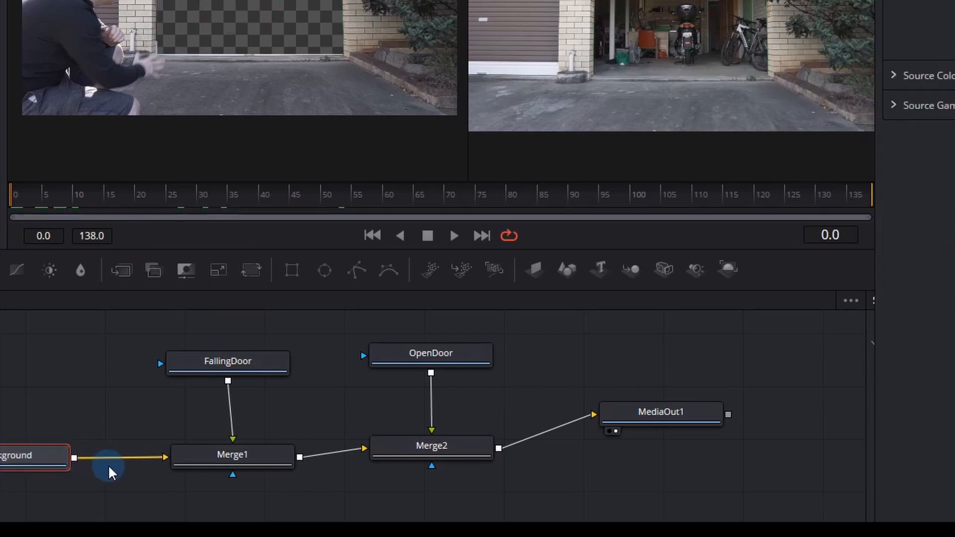
pyautogui.click(224, 451)
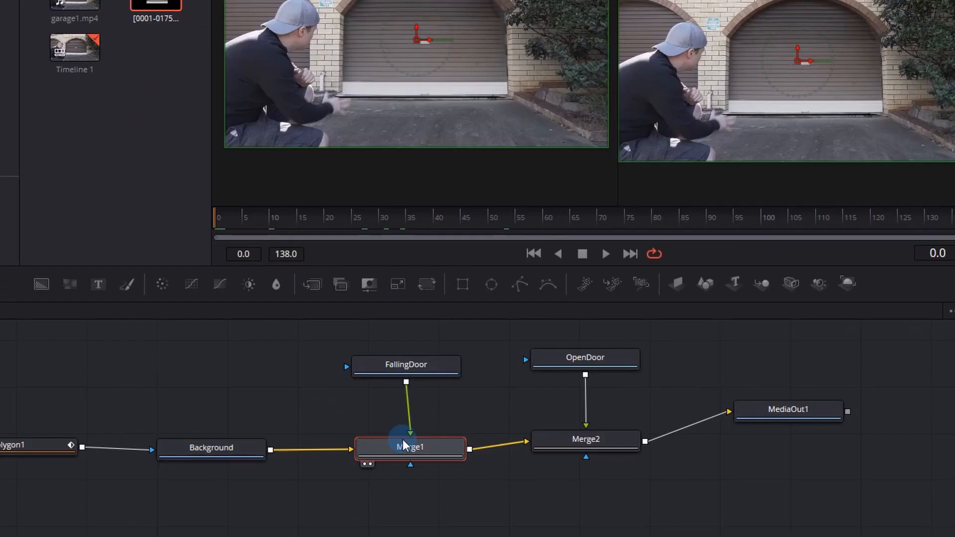
pyautogui.click(772, 411)
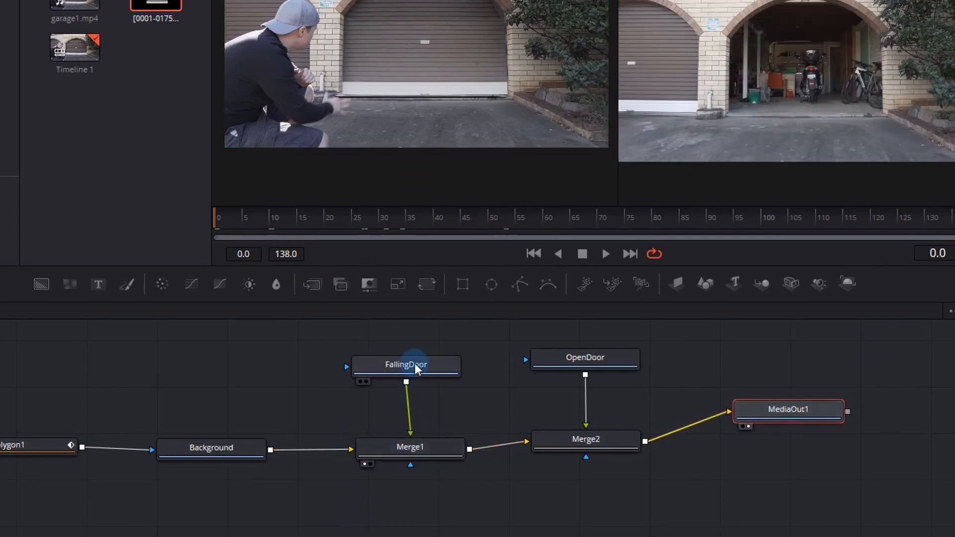
pyautogui.moveTo(454, 225); pyautogui.dragTo(506, 226)
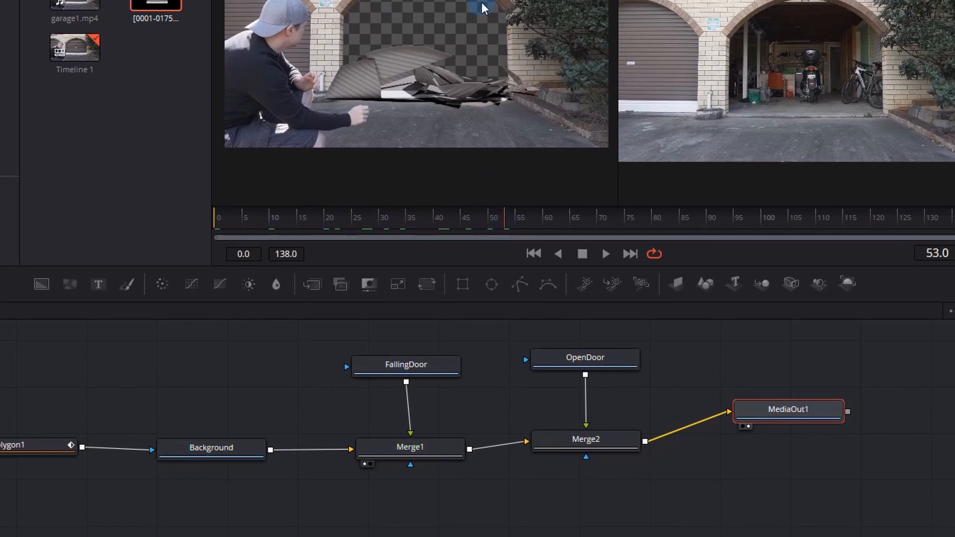
# - Swap the Merge2 inputs so OpenDoor feeds the background and Merge1 feeds the foreground, and preview the collapse
pyautogui.moveTo(789, 407); pyautogui.dragTo(792, 427)
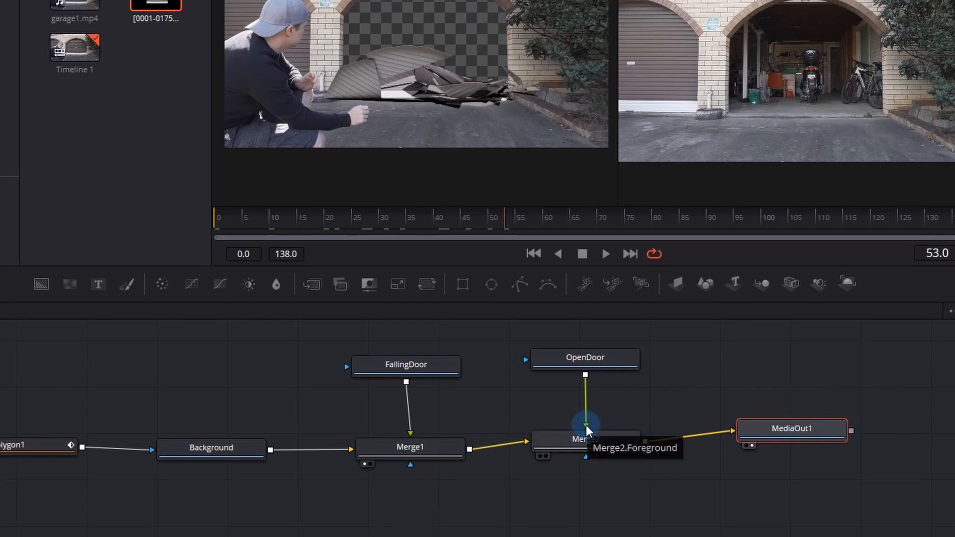
pyautogui.moveTo(586, 425); pyautogui.dragTo(526, 440)
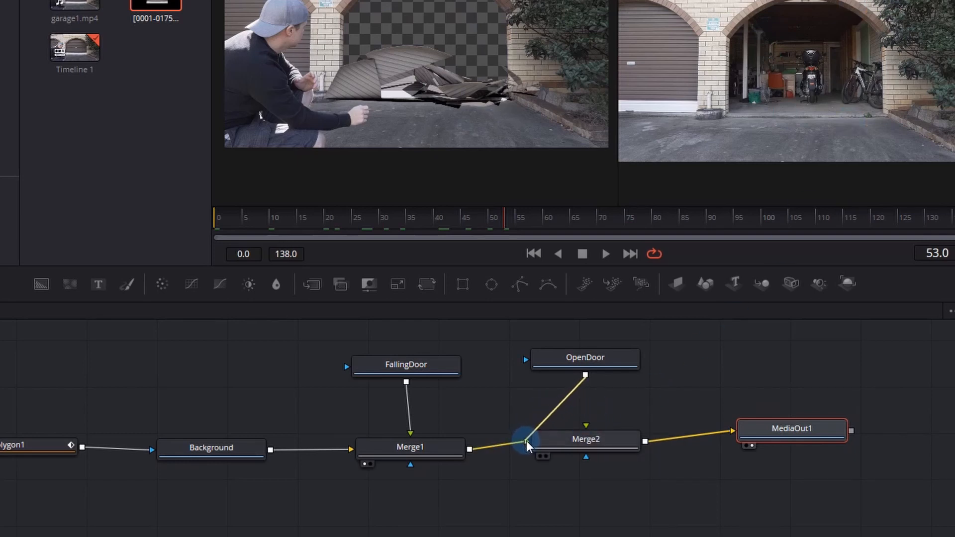
pyautogui.moveTo(470, 449); pyautogui.dragTo(528, 441)
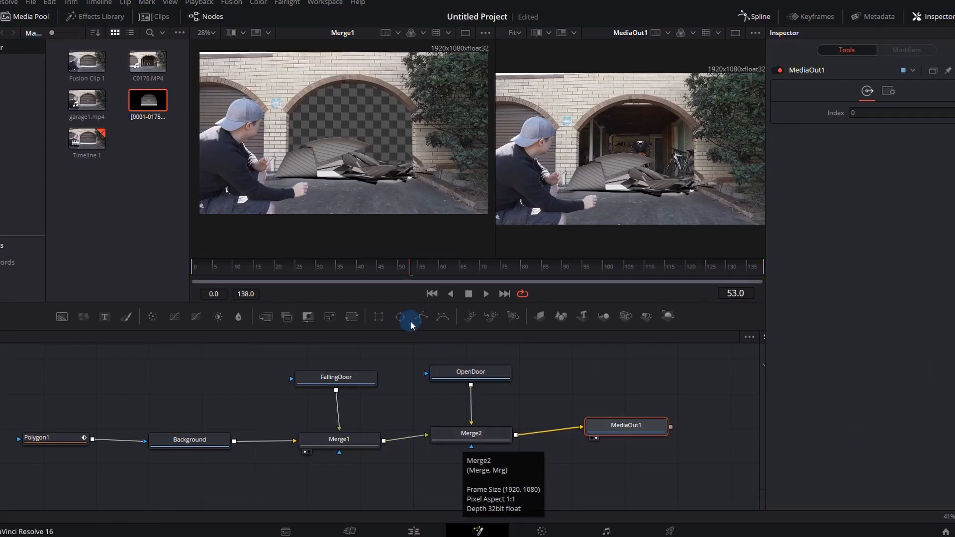
pyautogui.moveTo(411, 268); pyautogui.dragTo(356, 263)
pyautogui.press('space')
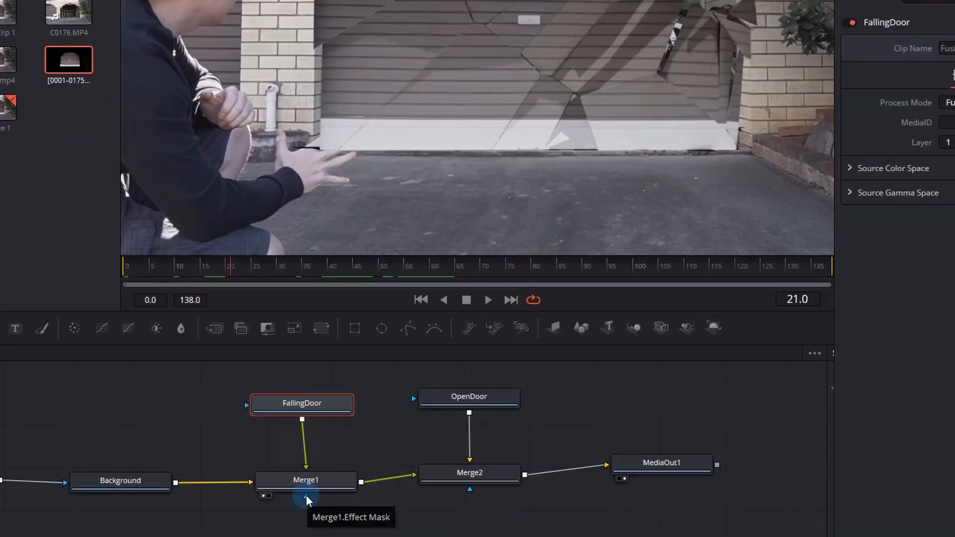
# - Add a Polygon mask node below Merge1 and trace a closed shape around the outstretched hand and forearm at frame 0
pyautogui.click(314, 489)
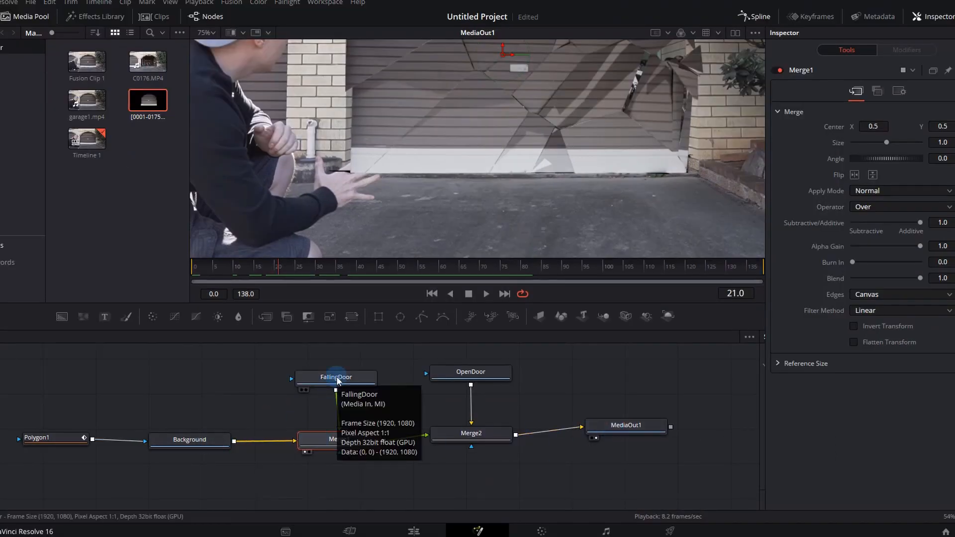
pyautogui.moveTo(421, 317); pyautogui.dragTo(329, 485)
pyautogui.click(356, 185)
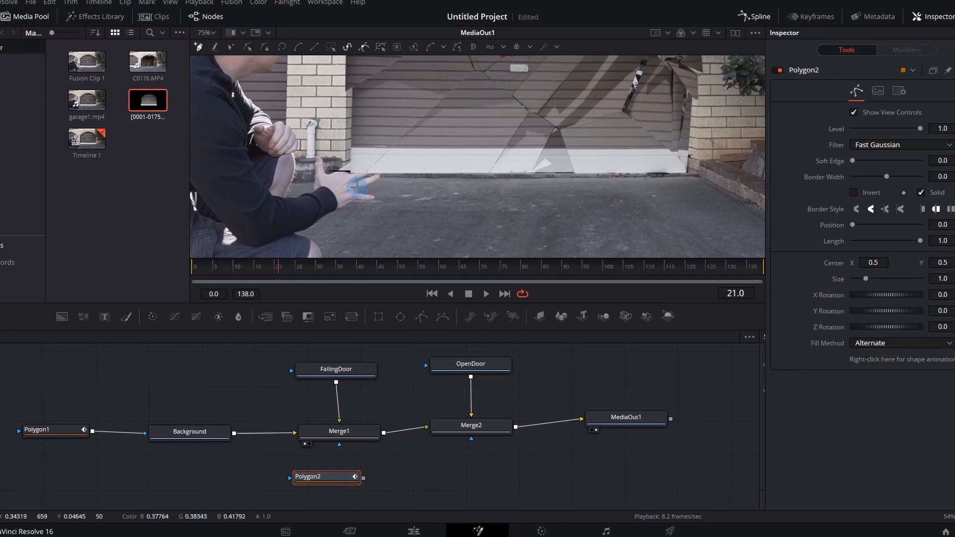
pyautogui.click(346, 169)
pyautogui.click(369, 178)
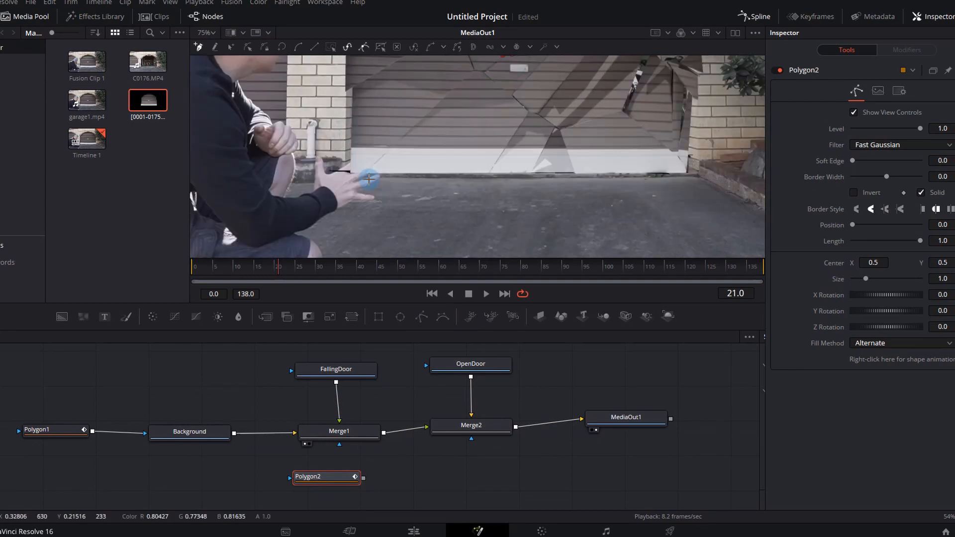
pyautogui.keyDown('ctrl'); pyautogui.scroll(2, 368, 178); pyautogui.keyUp('ctrl')
pyautogui.press('Left')
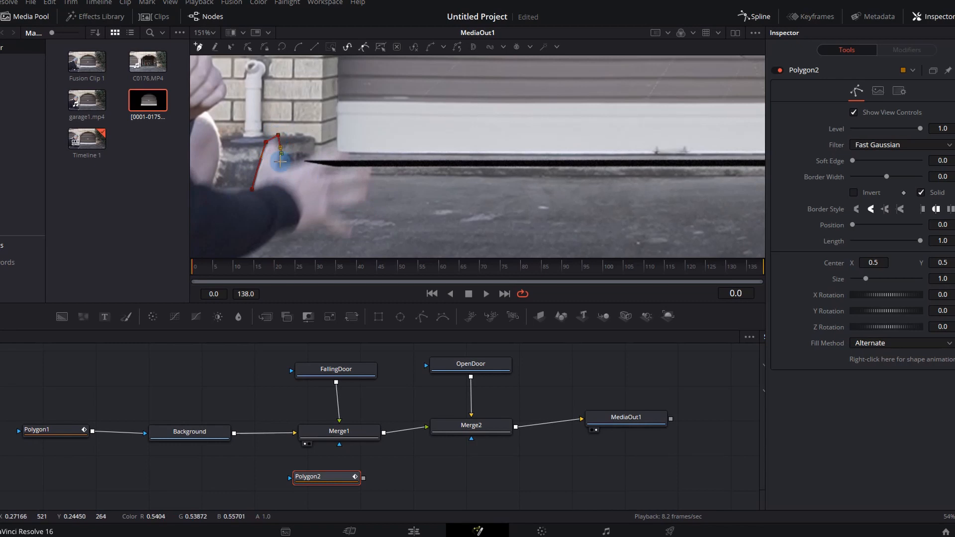
pyautogui.click(280, 168)
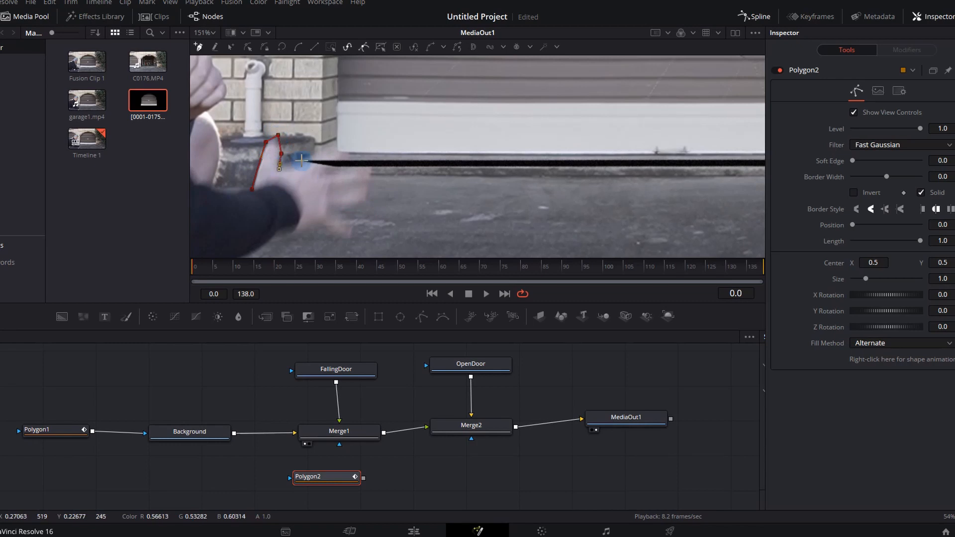
pyautogui.click(311, 151)
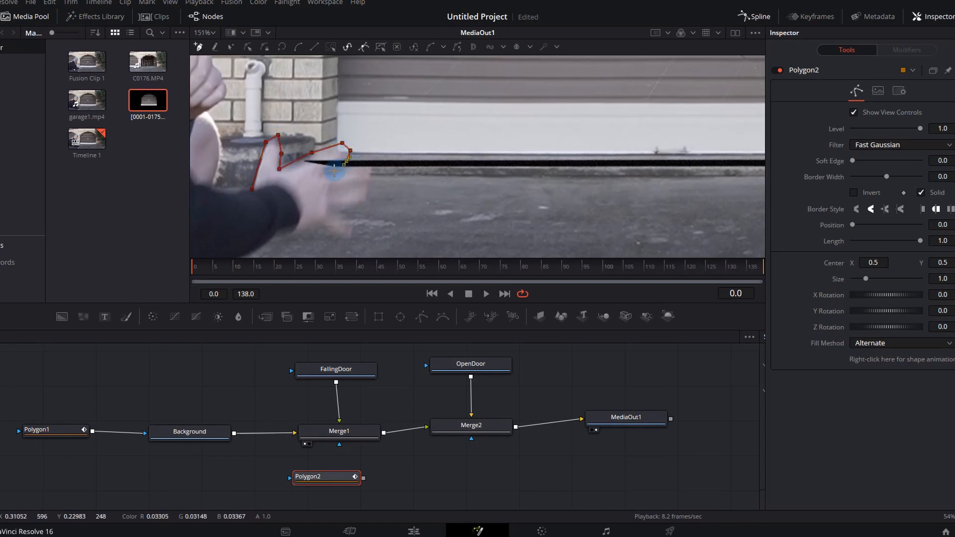
pyautogui.click(368, 164)
pyautogui.click(372, 169)
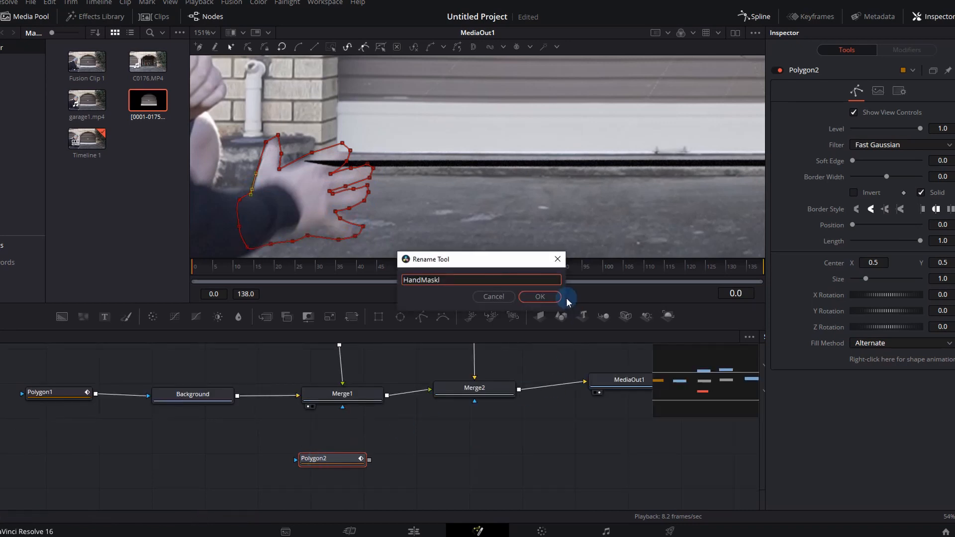
# - Rename Polygon2 as HandMask and connect it, inverted, to the effect mask input of Merge1
pyautogui.click(550, 298)
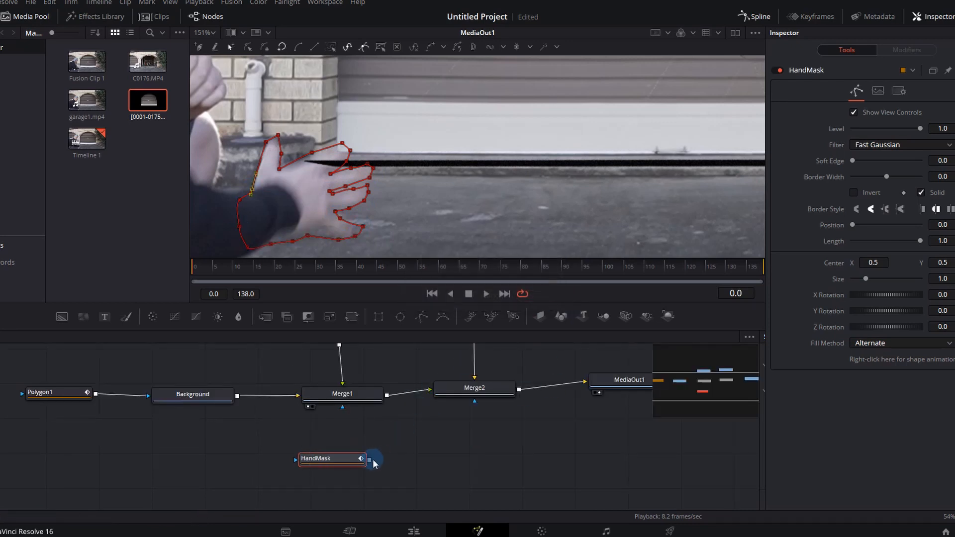
pyautogui.moveTo(342, 410); pyautogui.dragTo(342, 408)
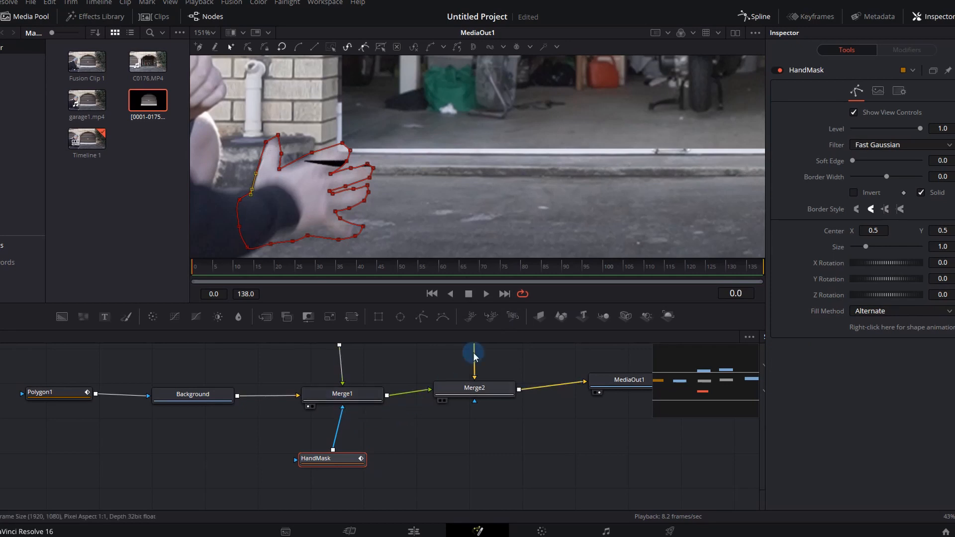
pyautogui.click(853, 193)
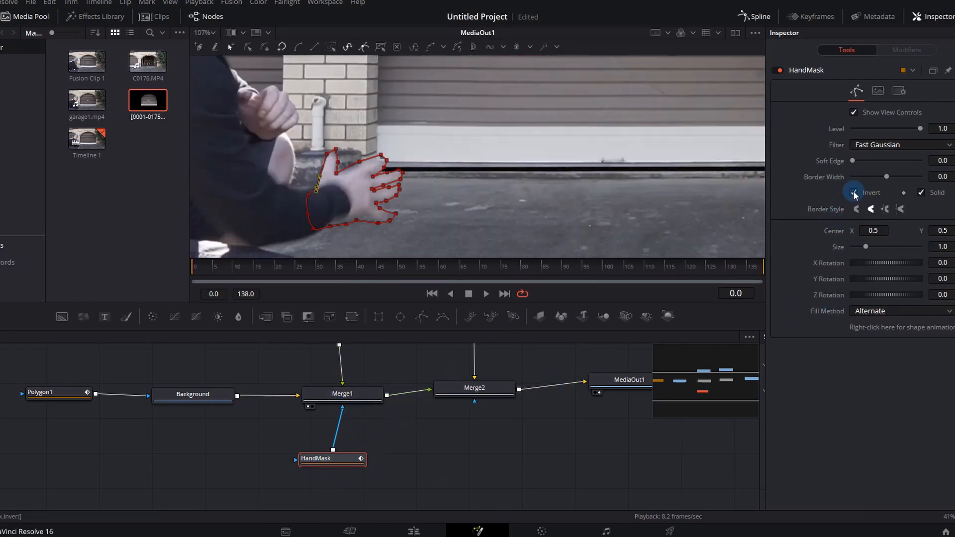
# - Reposition the whole HandMask shape to follow the hand, advancing frame by frame from frame 1 to frame 15
pyautogui.press('Right')
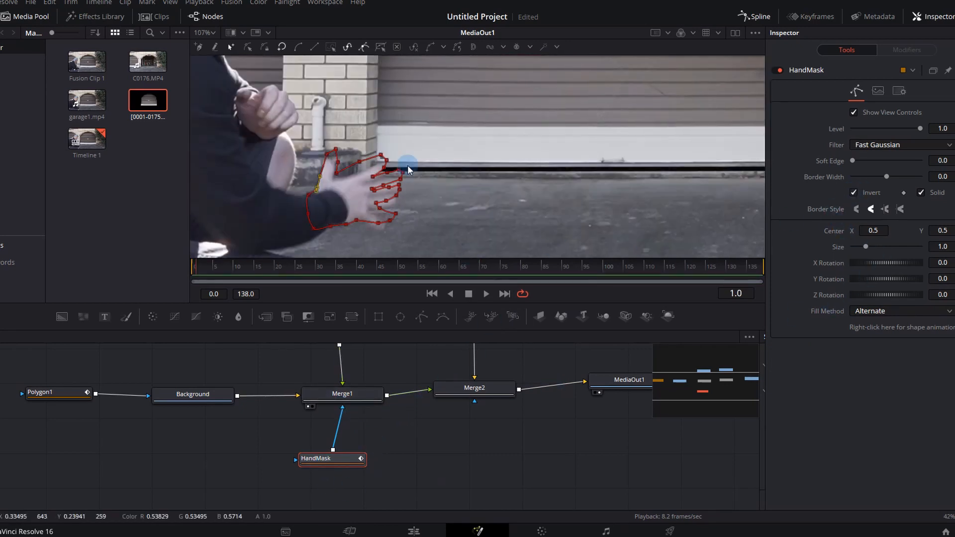
pyautogui.hotkey('ctrl', 'a')
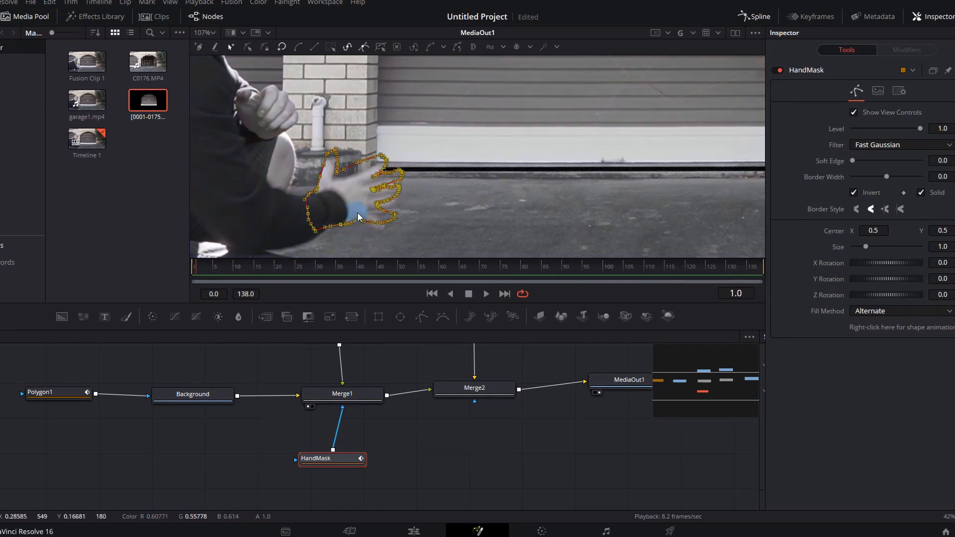
pyautogui.moveTo(346, 224)
pyautogui.mouseDown()
pyautogui.moveTo(342, 244)
pyautogui.moveTo(354, 231)
pyautogui.moveTo(346, 222)
pyautogui.mouseUp()
pyautogui.press('Right')
pyautogui.press('Right')
pyautogui.press('Right')
pyautogui.press('Right')
pyautogui.press('Right')
pyautogui.press('Right')
pyautogui.press('Right')
pyautogui.press('Right')
pyautogui.press('Right')
pyautogui.press('Right')
pyautogui.press('Right')
pyautogui.press('Right')
pyautogui.press('Right')
pyautogui.press('Right')
# - Adjust the HandMask points around the thumb to fit the hand at frame 15
pyautogui.click(319, 177)
pyautogui.moveTo(326, 153); pyautogui.dragTo(321, 153)
pyautogui.moveTo(334, 148); pyautogui.dragTo(329, 152)
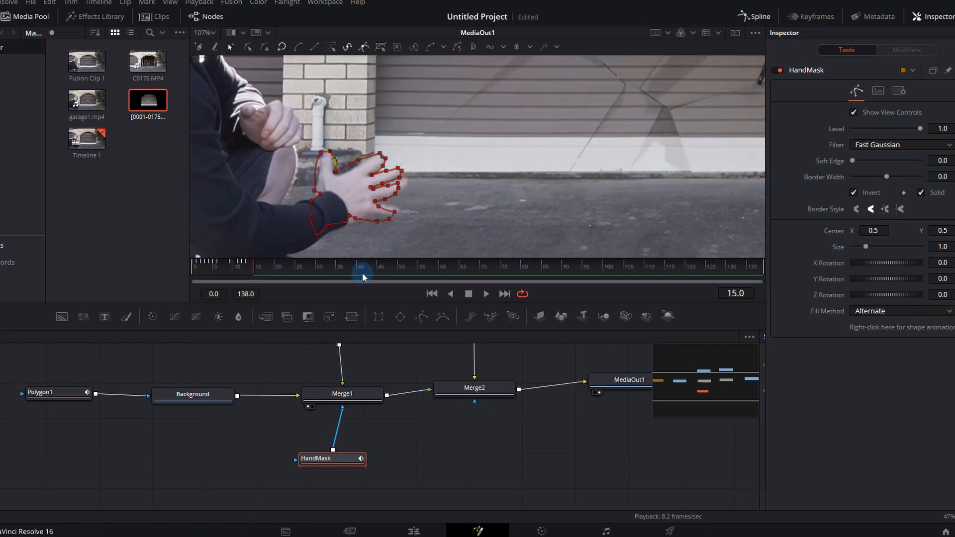
# - Select all HandMask points at about frame 46 and reposition the shape over the arm and hand
pyautogui.click(381, 271)
pyautogui.moveTo(427, 148); pyautogui.dragTo(351, 238)
pyautogui.moveTo(390, 186); pyautogui.dragTo(459, 182)
pyautogui.moveTo(380, 164)
pyautogui.mouseDown()
pyautogui.moveTo(377, 182)
pyautogui.moveTo(407, 157)
pyautogui.mouseUp()
pyautogui.moveTo(377, 182)
pyautogui.mouseDown()
pyautogui.moveTo(376, 192)
pyautogui.moveTo(385, 182)
pyautogui.mouseUp()
# - Move the whole HandMask shape onto the driveway below the debris at about frame 88, and preview up to frame 121
pyautogui.moveTo(491, 267); pyautogui.dragTo(557, 264)
pyautogui.moveTo(503, 145); pyautogui.dragTo(310, 244)
pyautogui.keyDown('ctrl'); pyautogui.scroll(-4, 527, 190); pyautogui.keyUp('ctrl')
pyautogui.moveTo(488, 188); pyautogui.dragTo(494, 224)
pyautogui.moveTo(567, 265); pyautogui.dragTo(691, 265)
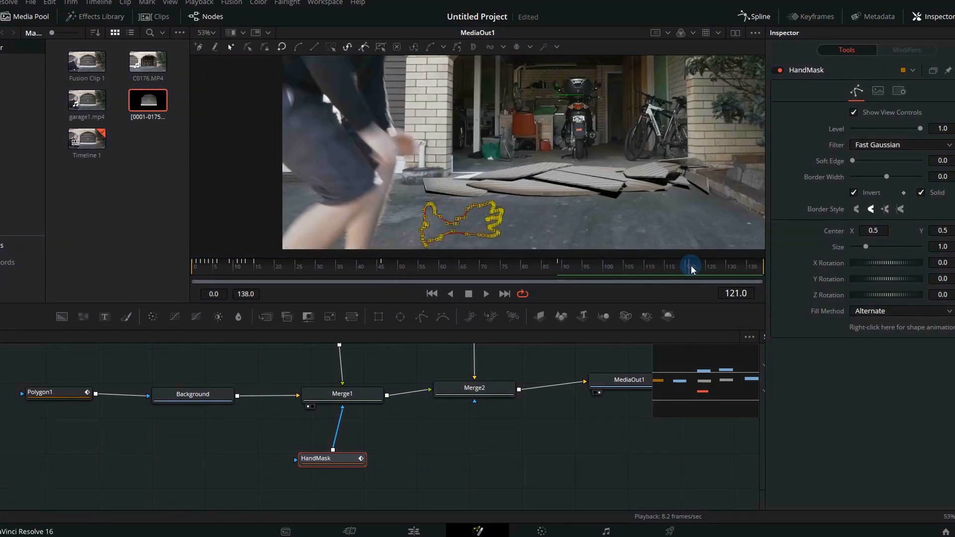